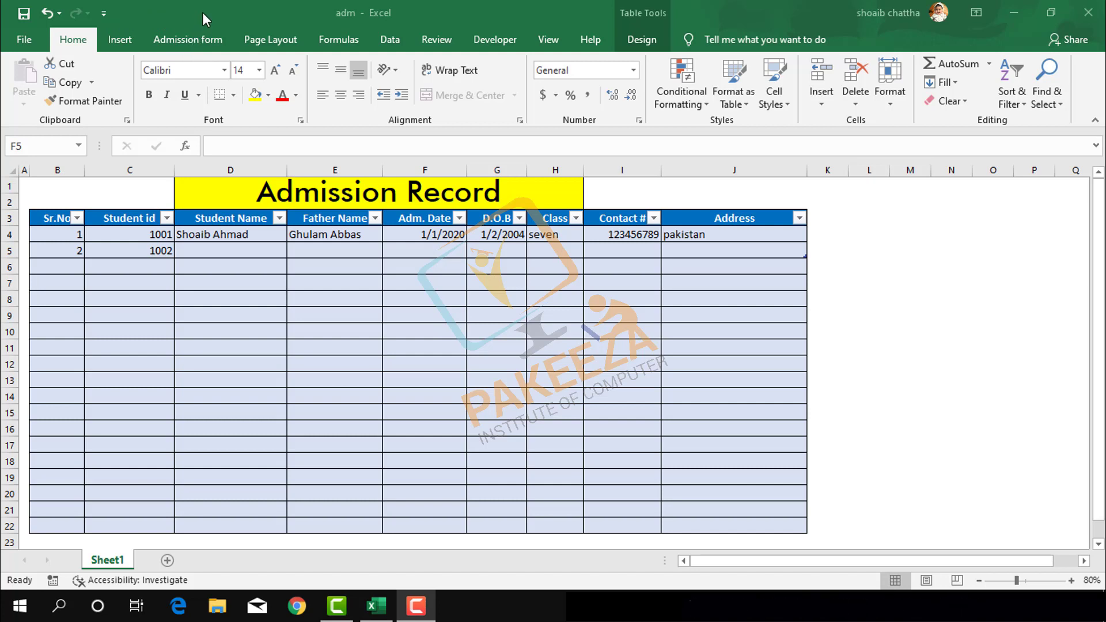
From the Admission form tab, open the data form, review record 1 of 2, and close it.
left_click(179, 37)
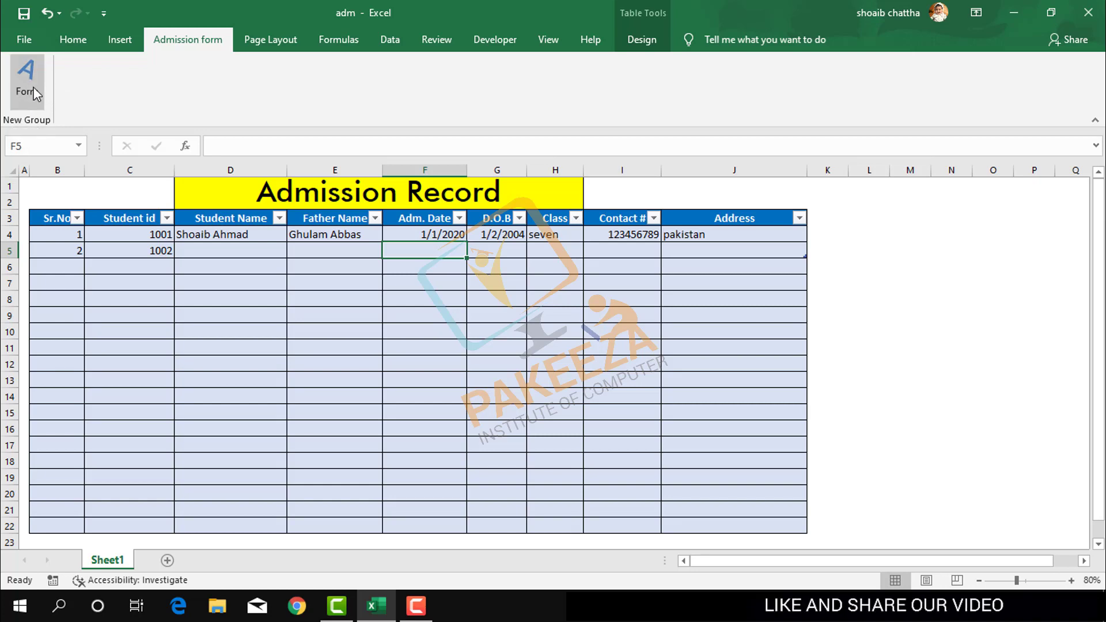
left_click(34, 93)
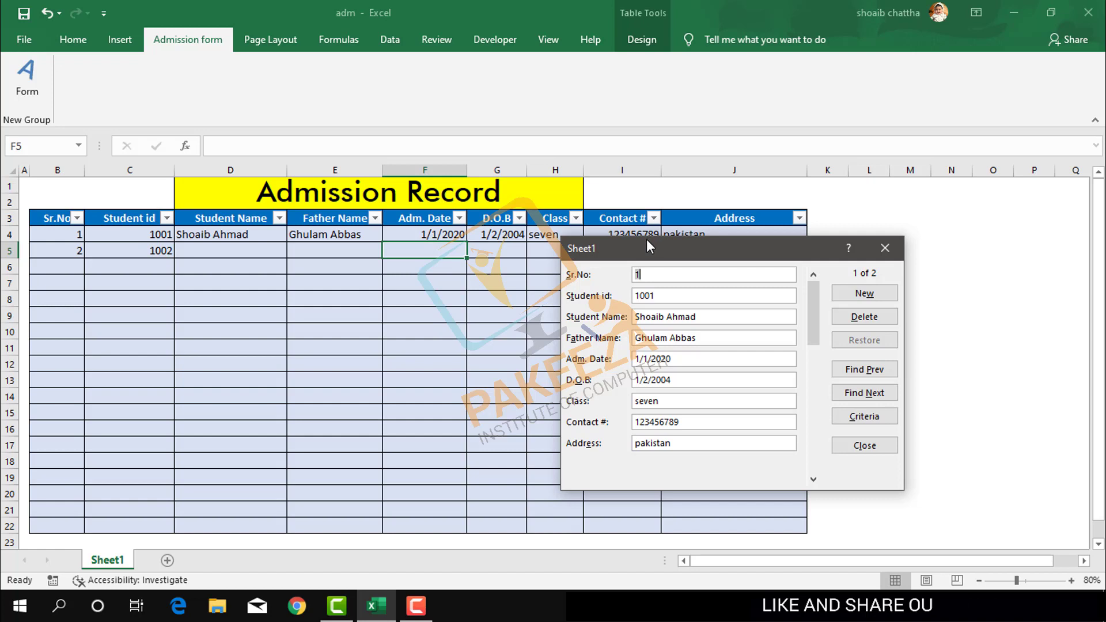
mouse_move(646, 241)
left_mouse_down()
mouse_move(873, 202)
mouse_move(865, 193)
left_mouse_up()
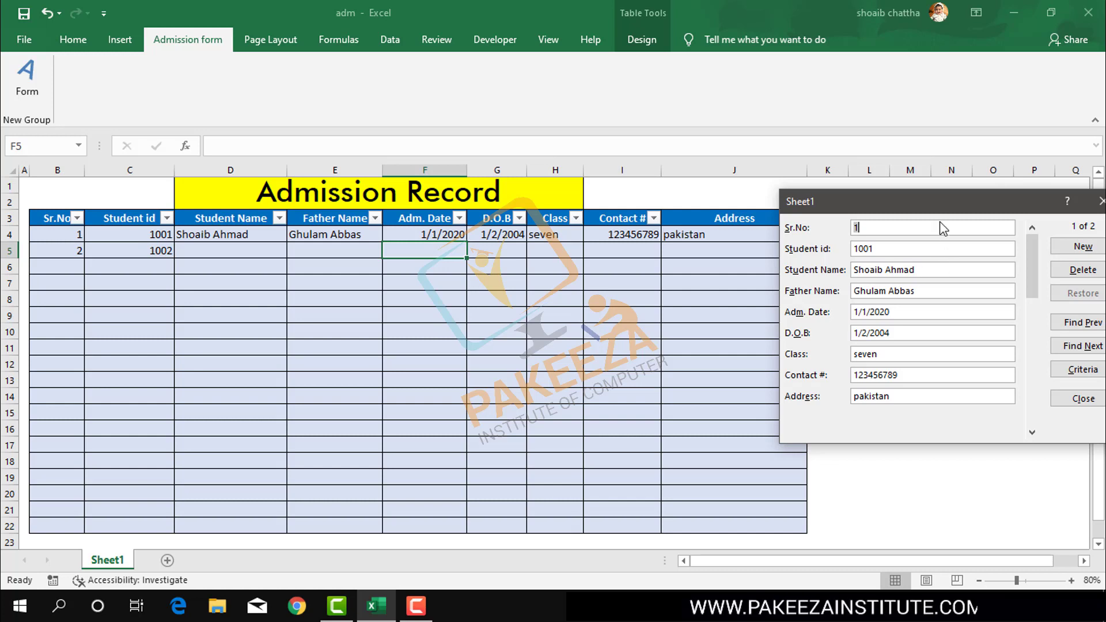
left_click_drag(934, 208, 772, 217)
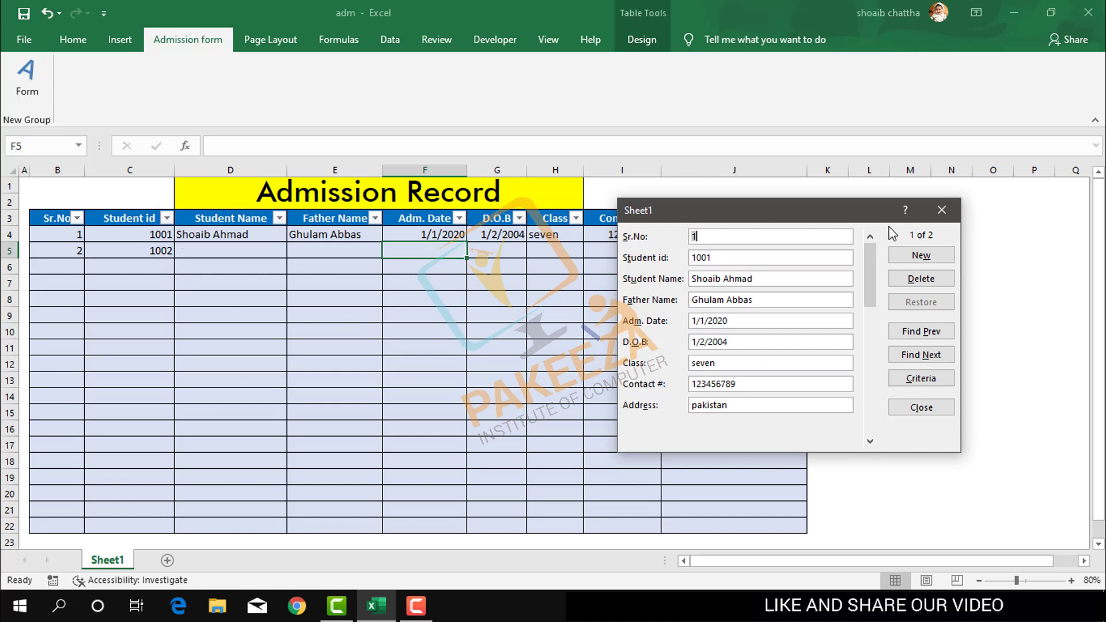
left_click(941, 218)
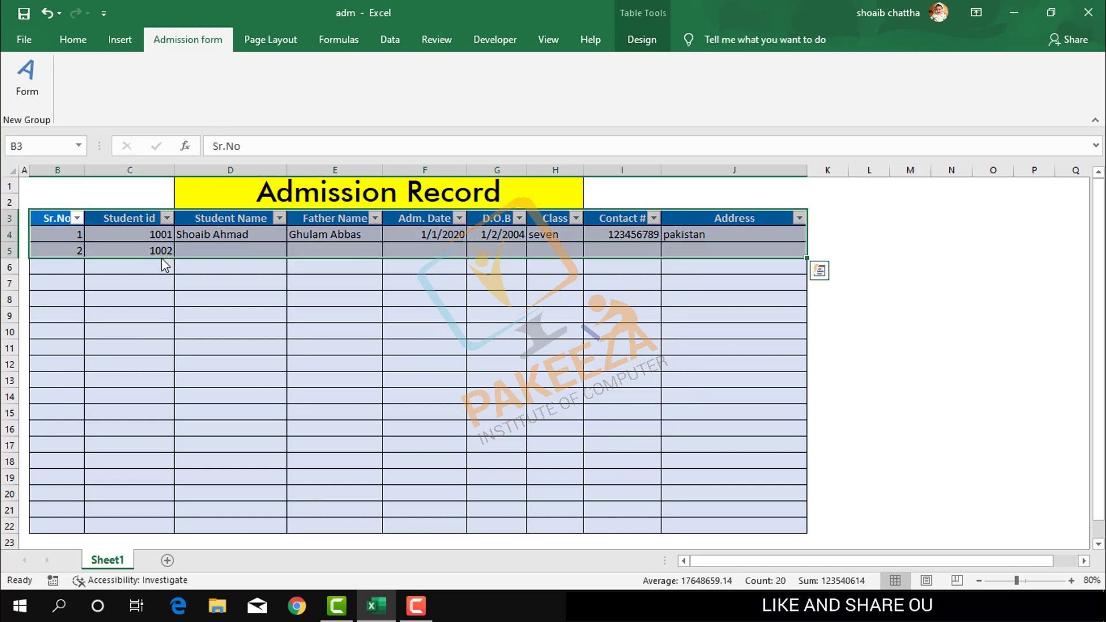
Clear the leftover 1002 from C5 and the 2 from B5.
left_click(161, 311)
left_click(165, 251)
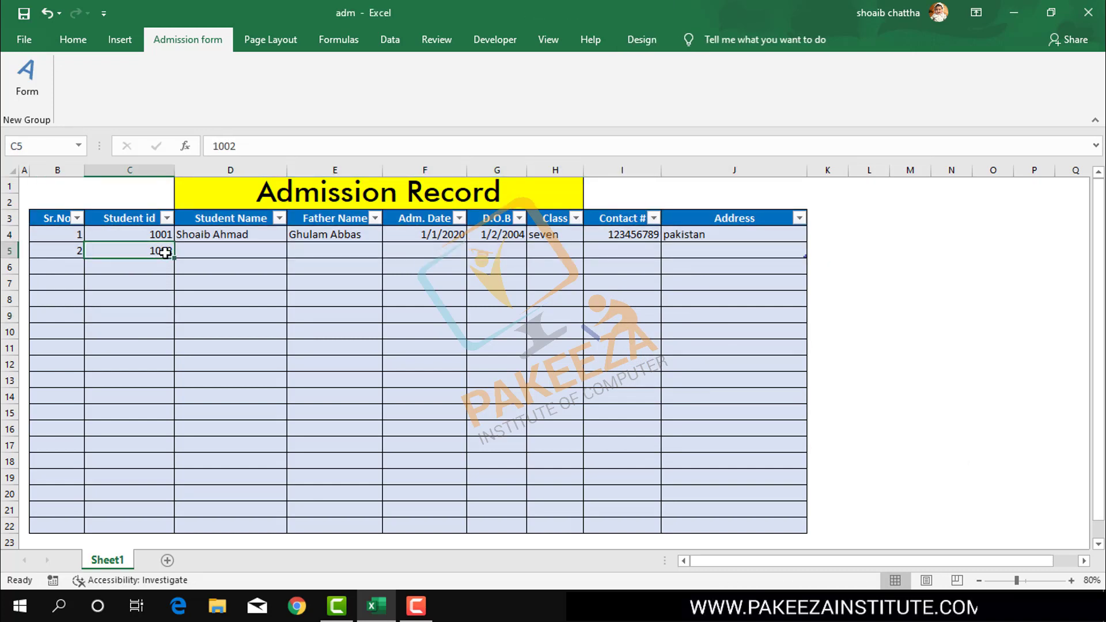
key("BackSpace")
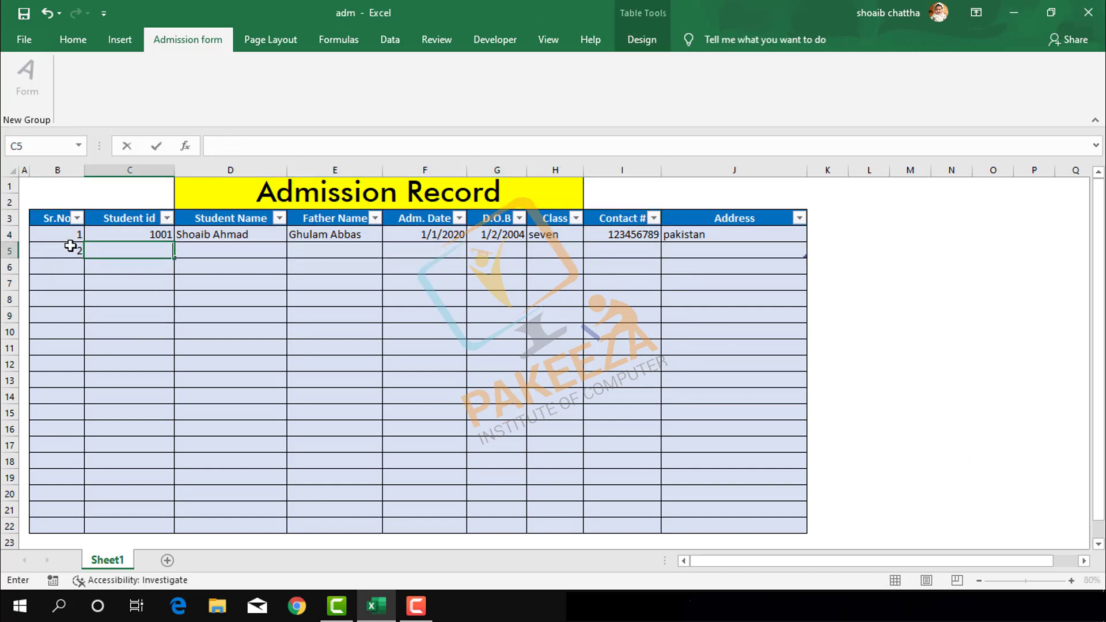
left_click(70, 246)
key("BackSpace")
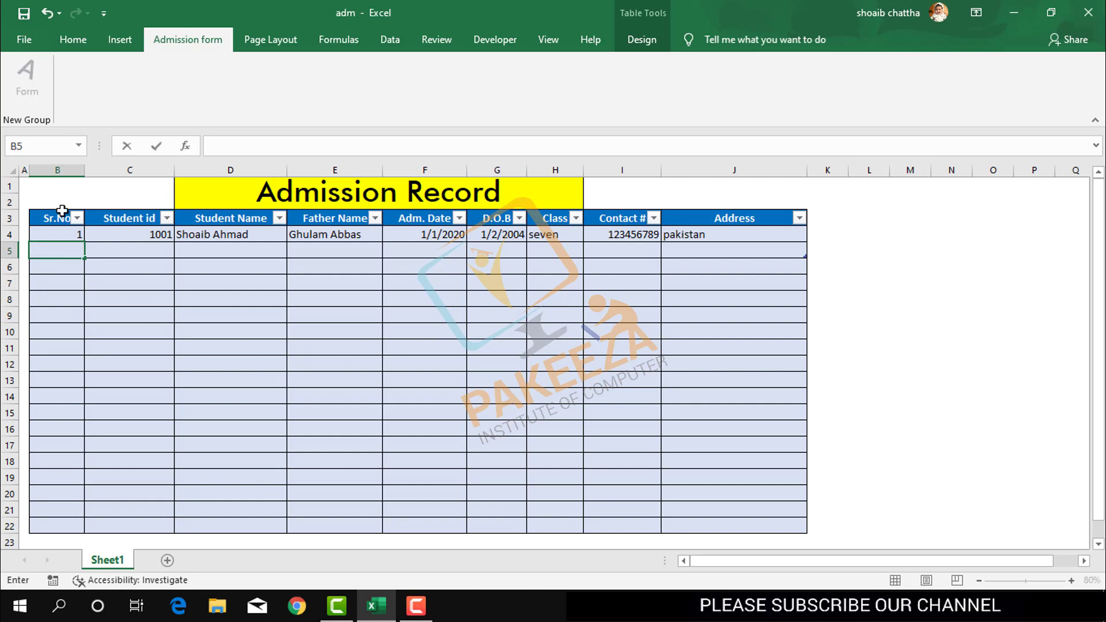
left_click(104, 267)
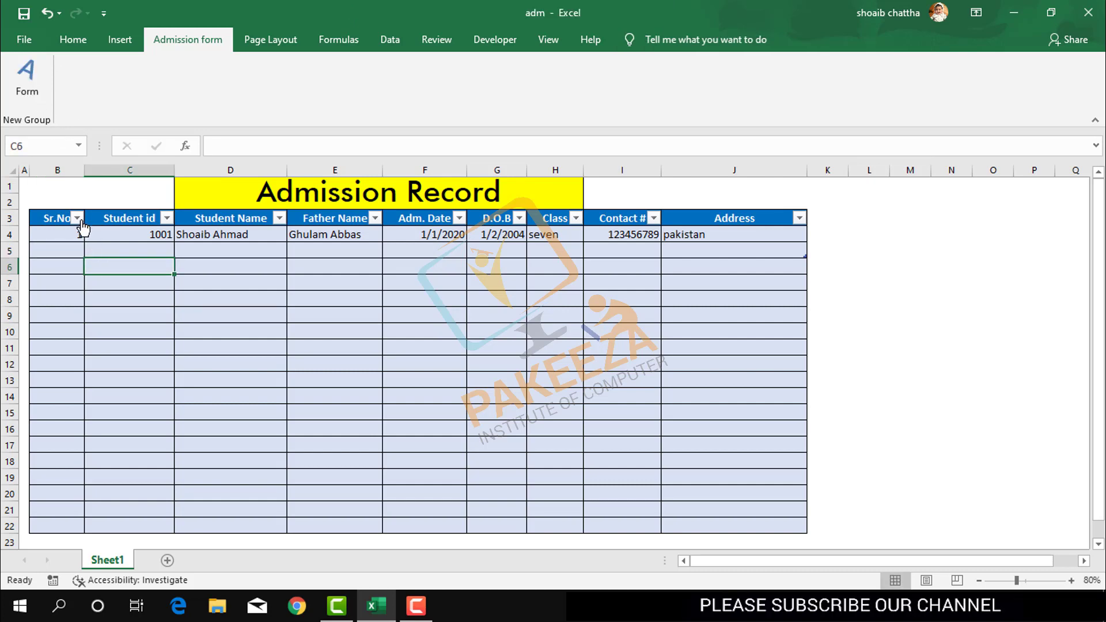
left_click(61, 247)
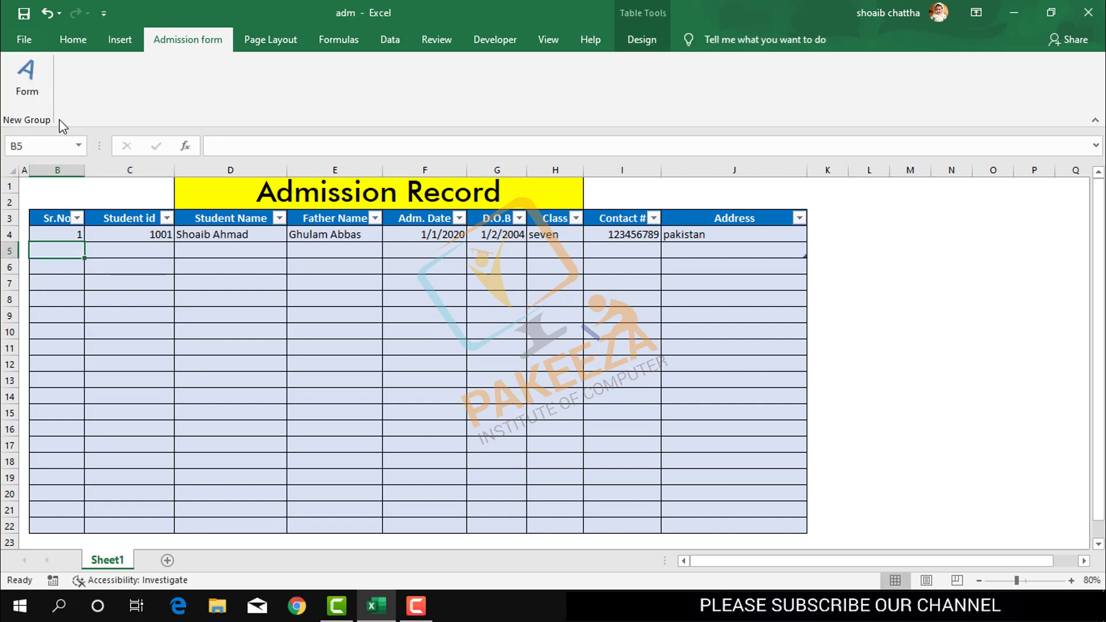
Reopen the data form and start a blank new record.
left_click(26, 74)
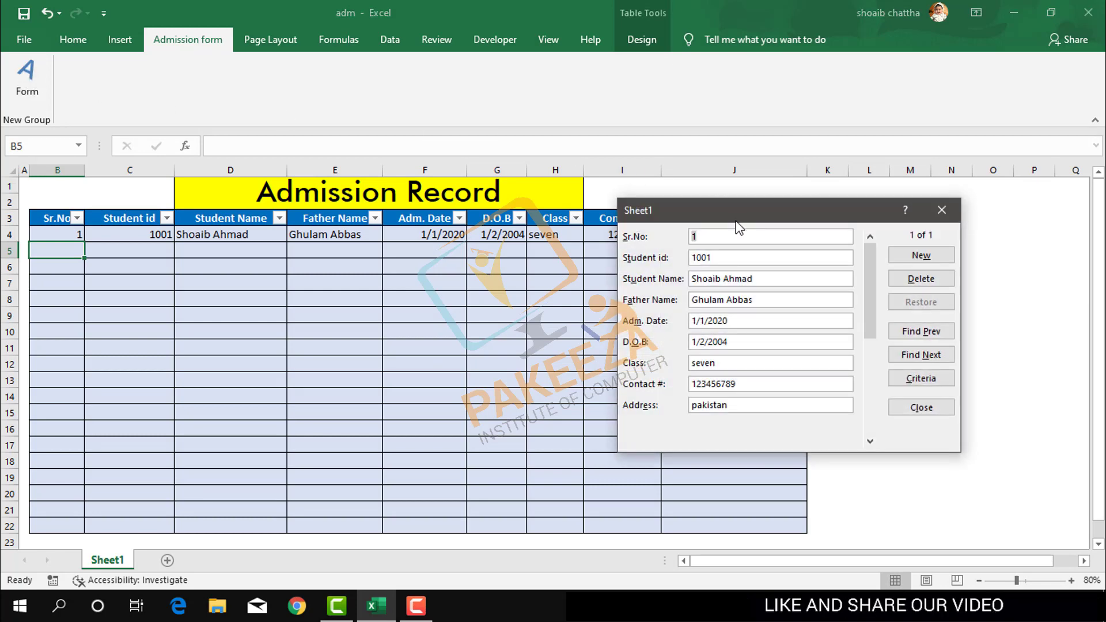
left_click_drag(736, 219, 686, 199)
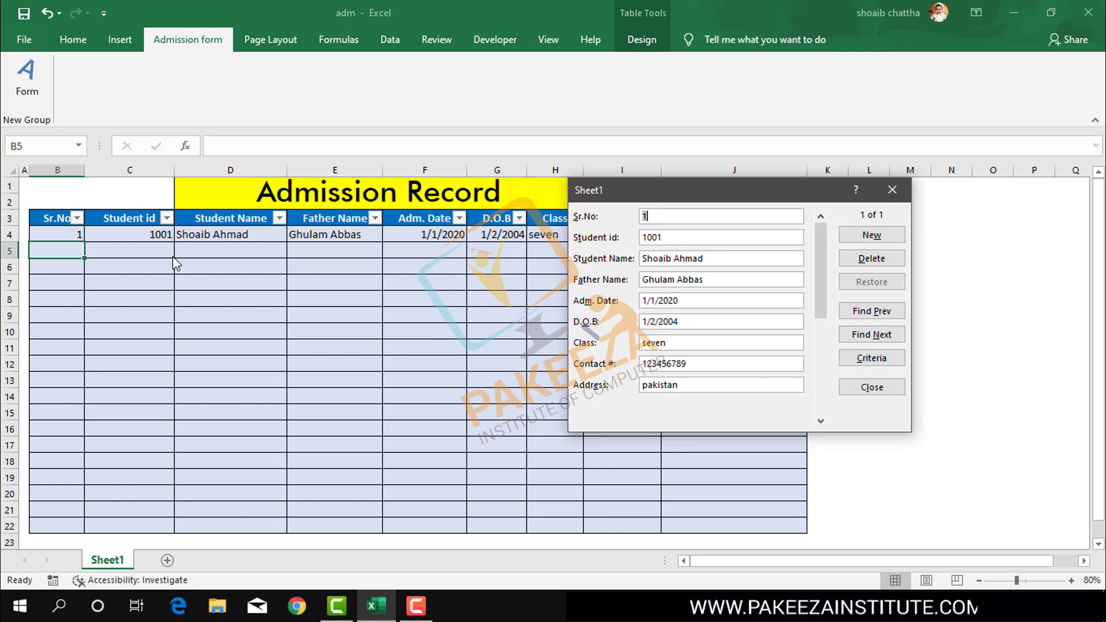
left_click(864, 232)
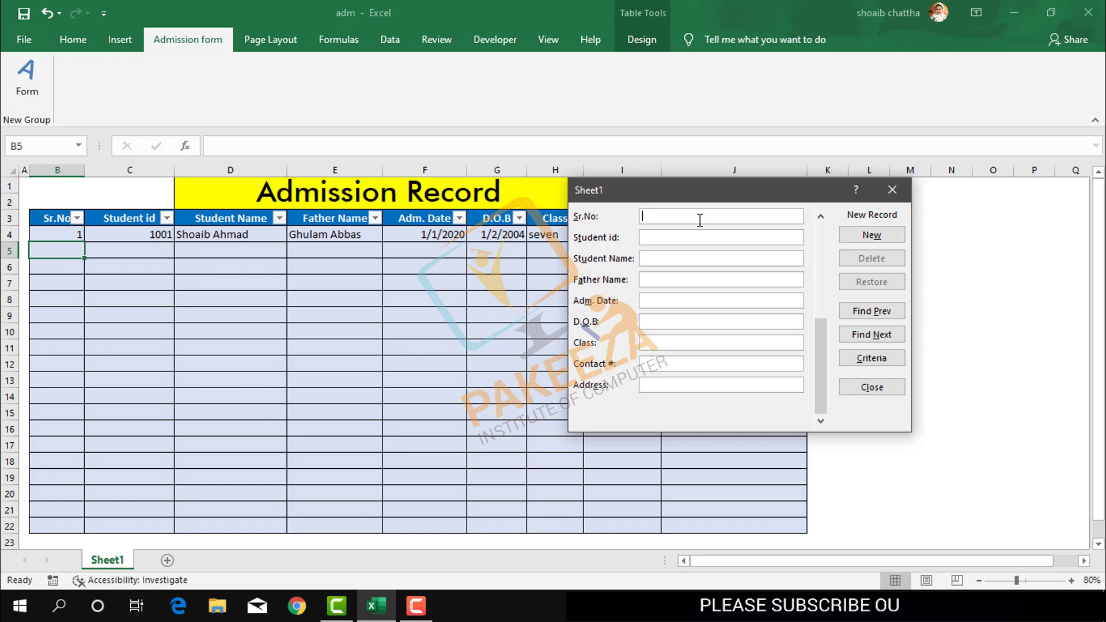
Enter Sr.No 2, Student id 002, the student's full name and the admission date.
type("2")
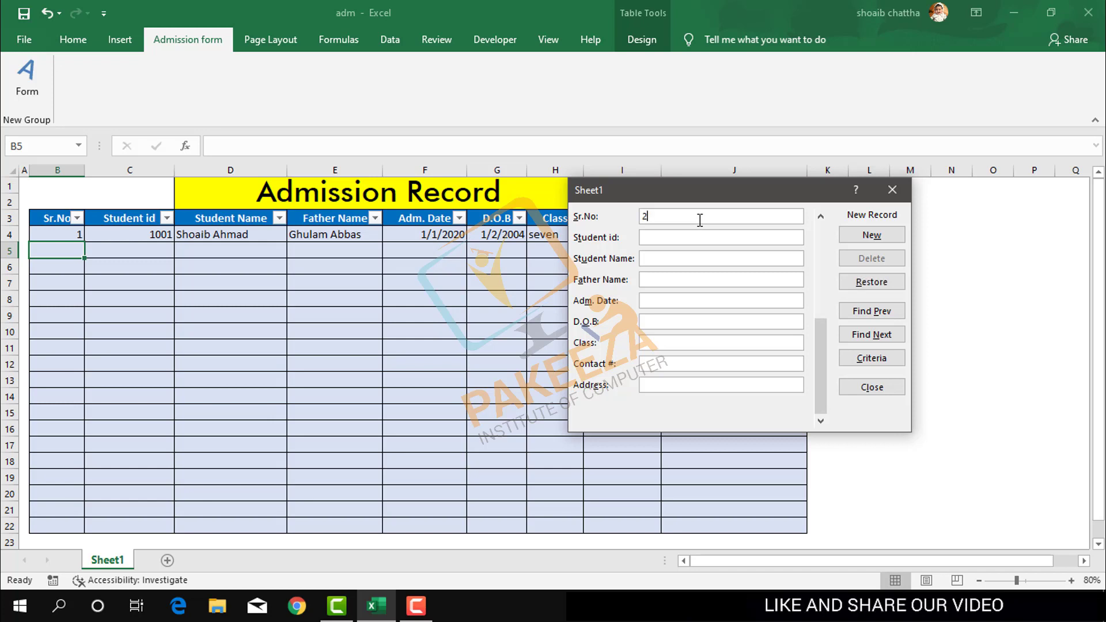
left_click(665, 236)
type("1")
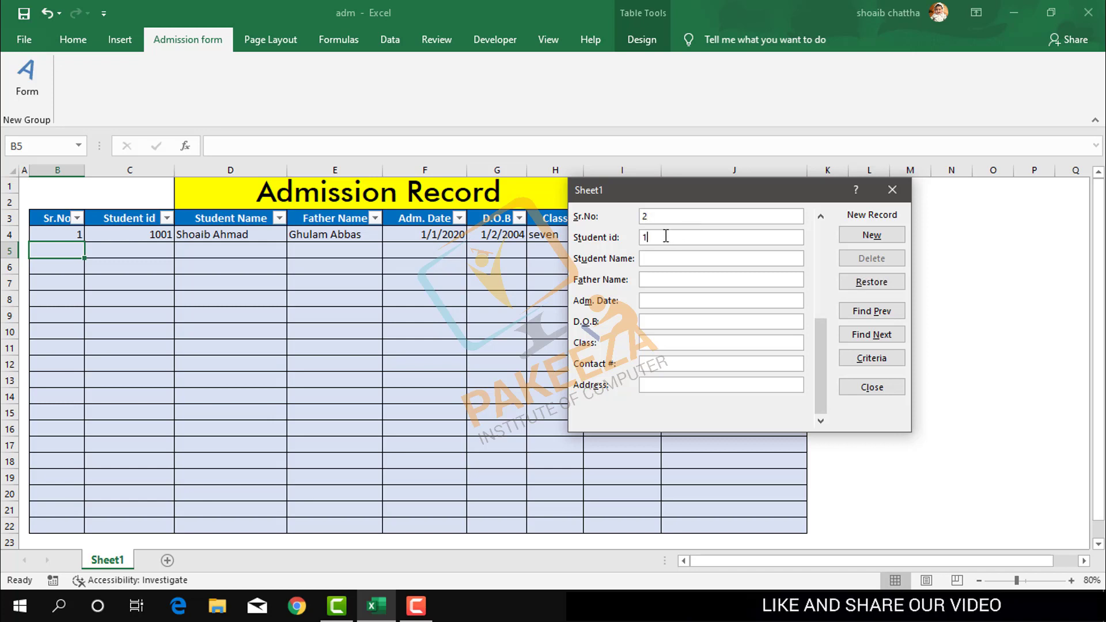
type("002")
left_click(650, 259)
type("pa")
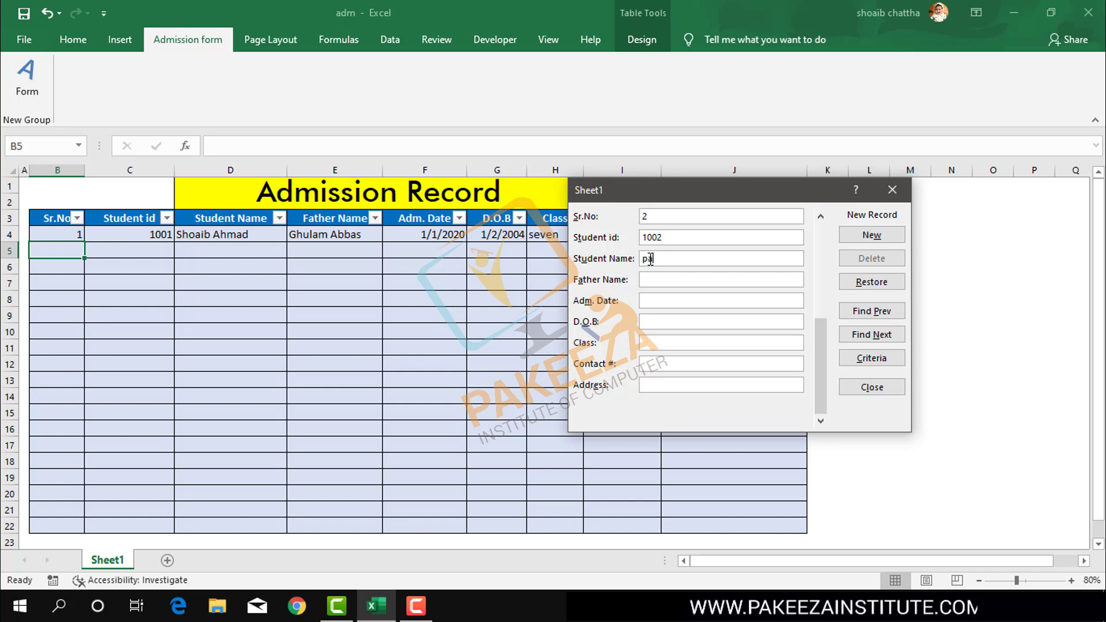
type("keeza")
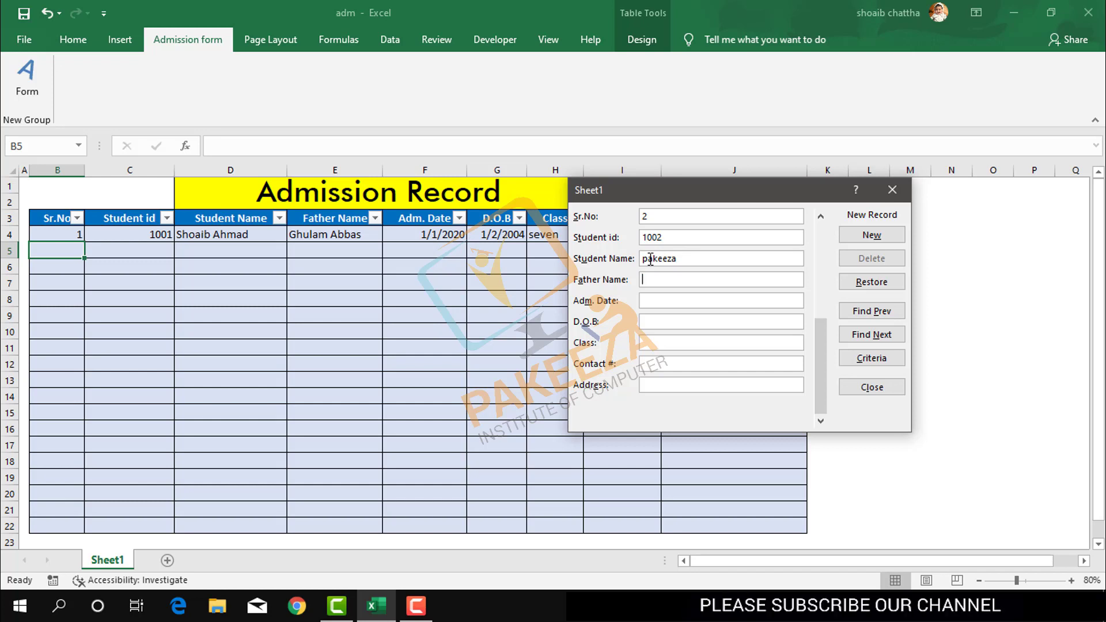
type("shoai")
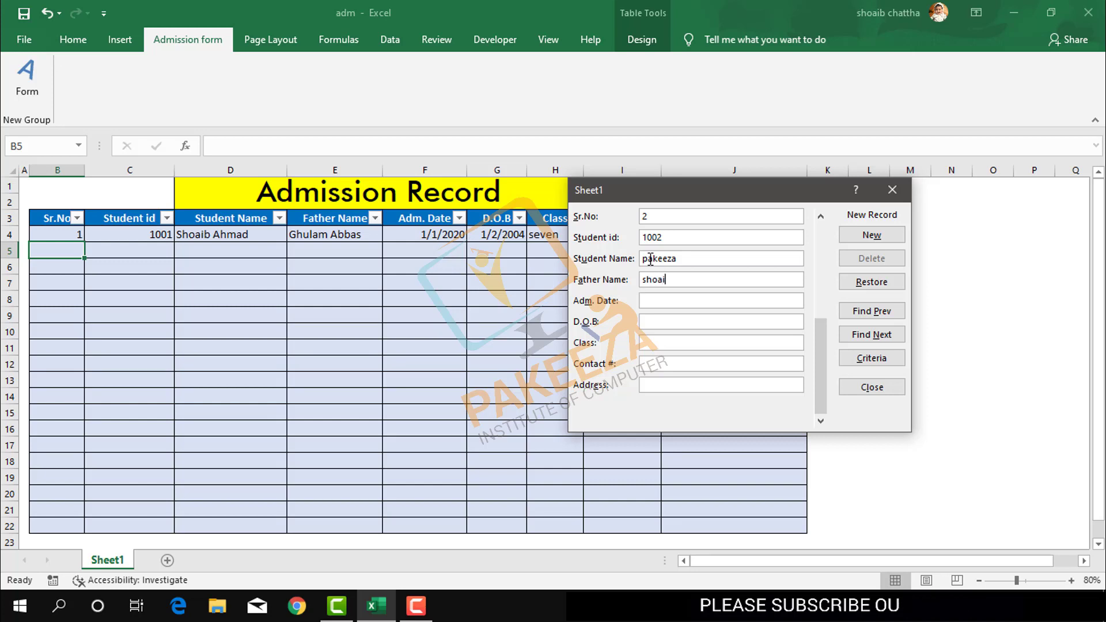
type("b ahmad")
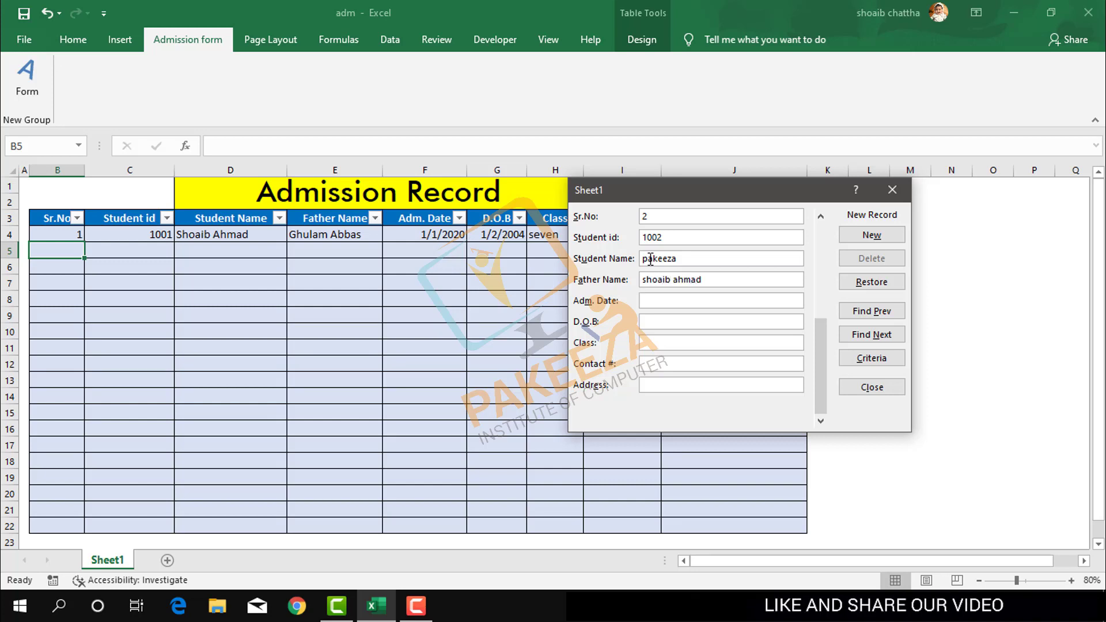
left_click(664, 305)
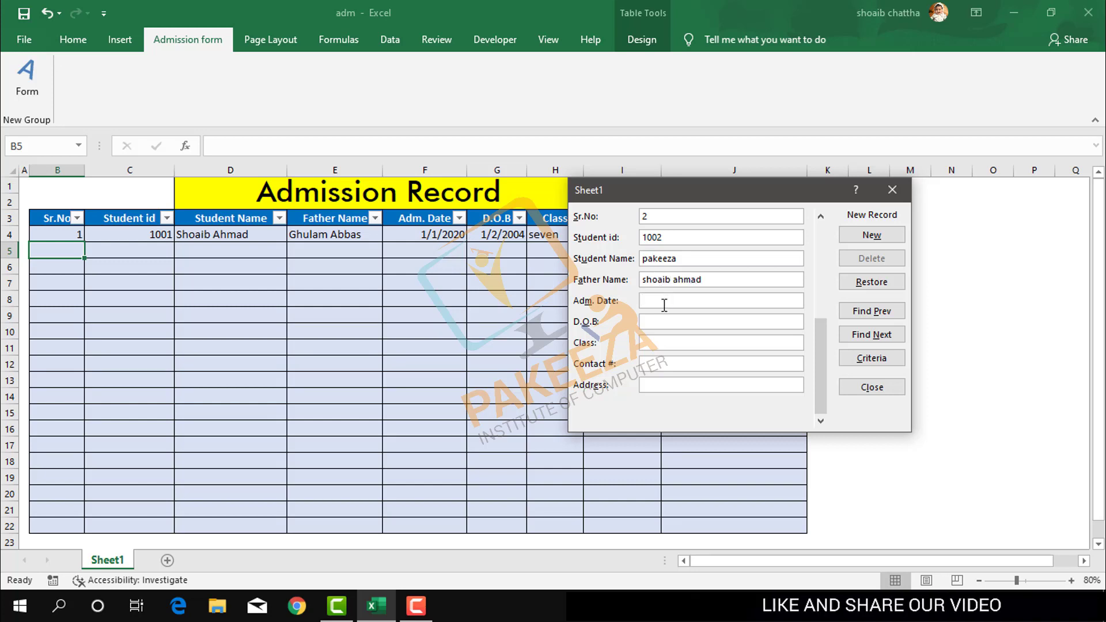
type("1/2/2")
type("000")
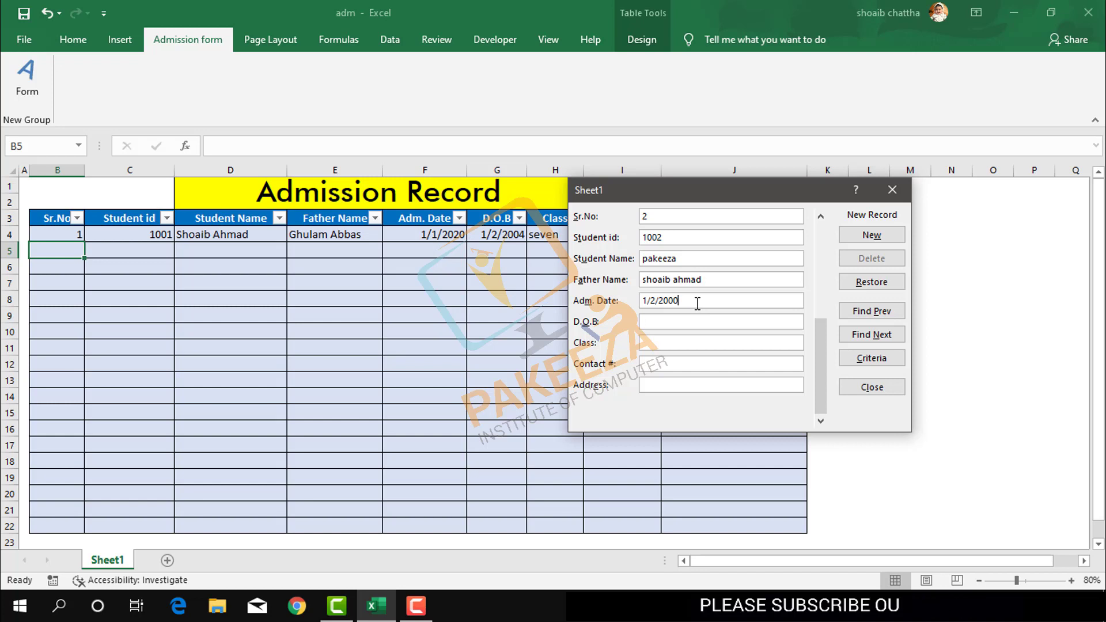
key("BackSpace")
key("BackSpace")
type("2")
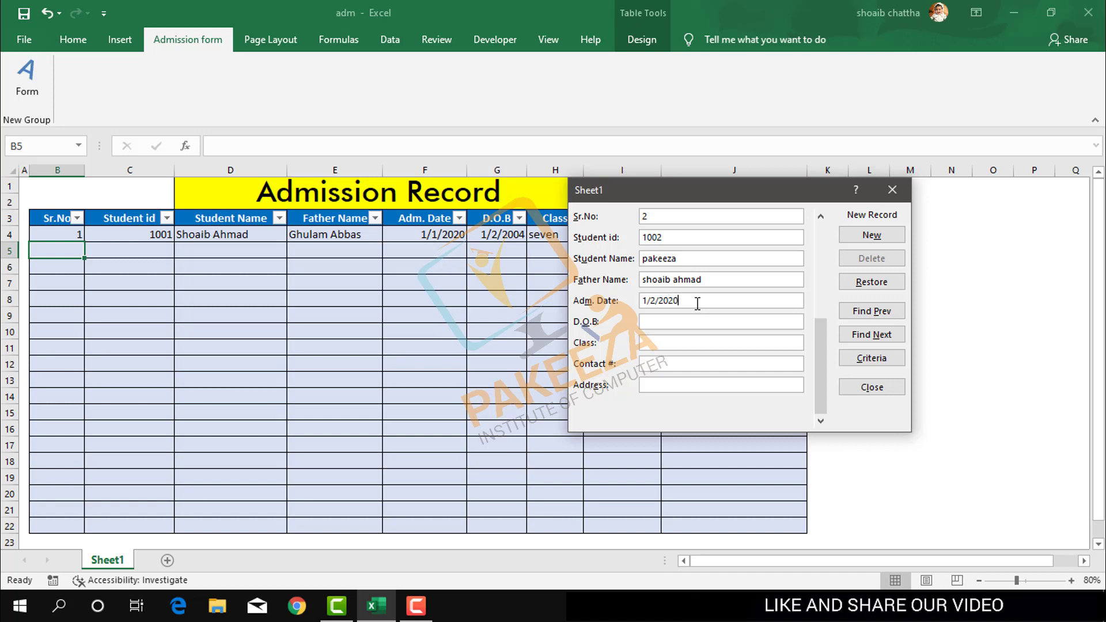
Fill in the date of birth, contact number and address, then add the record to the table.
left_click(679, 319)
type("1/")
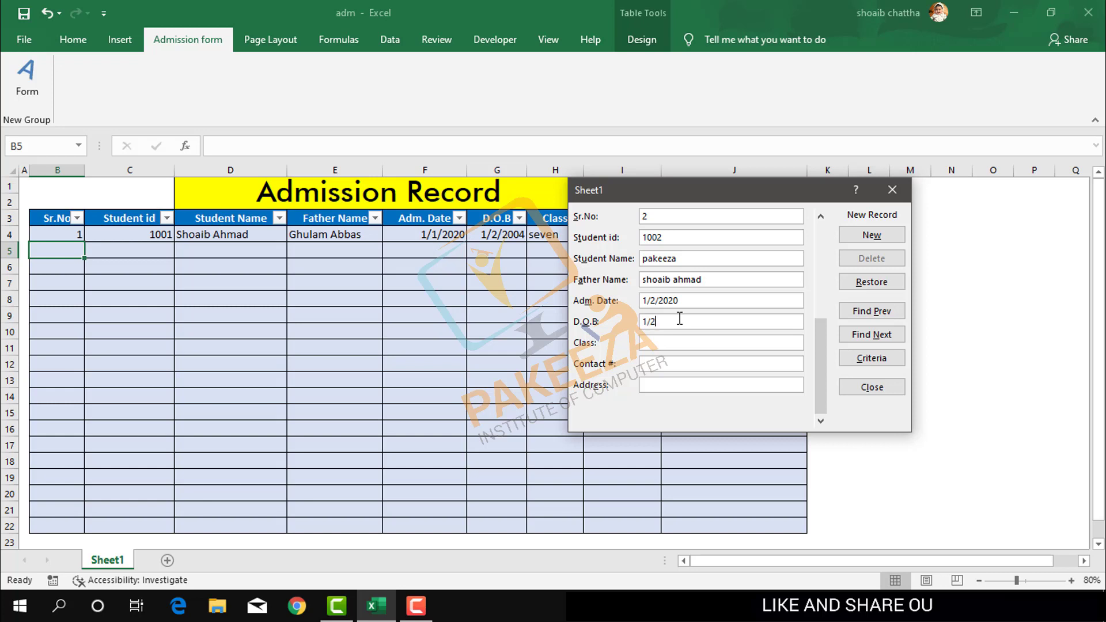
type("220")
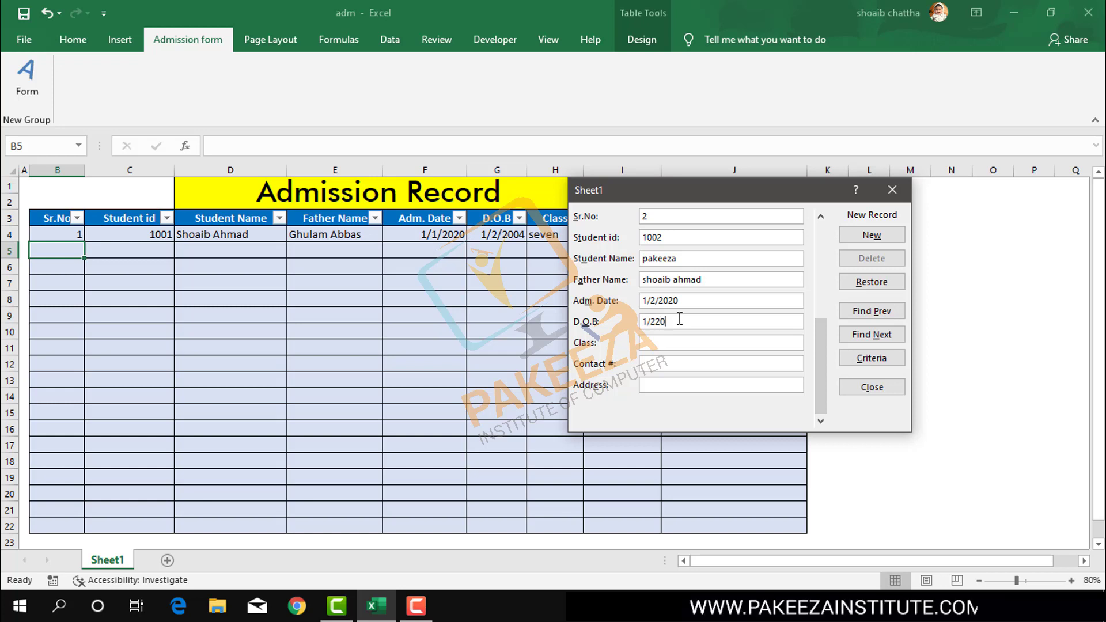
key("BackSpace")
key("BackSpace")
type("/")
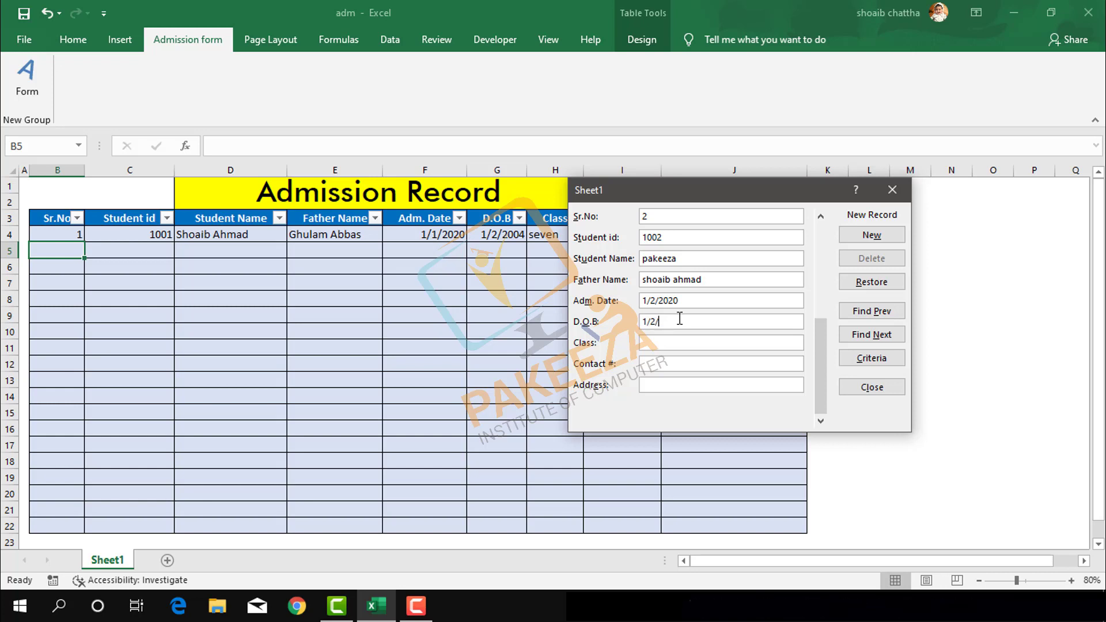
type("2000")
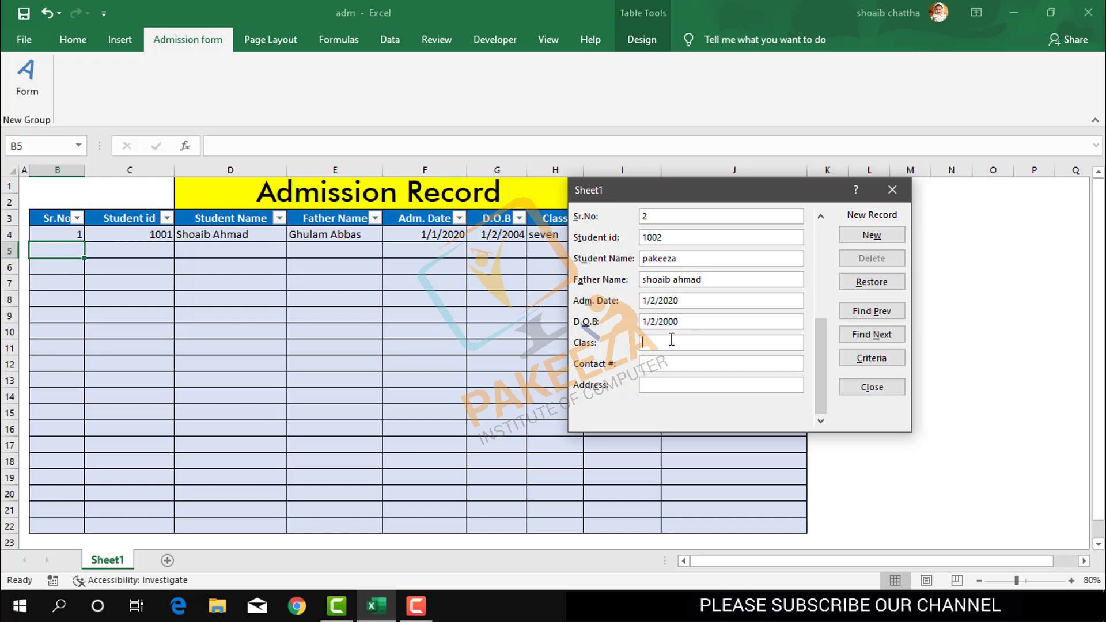
type("n")
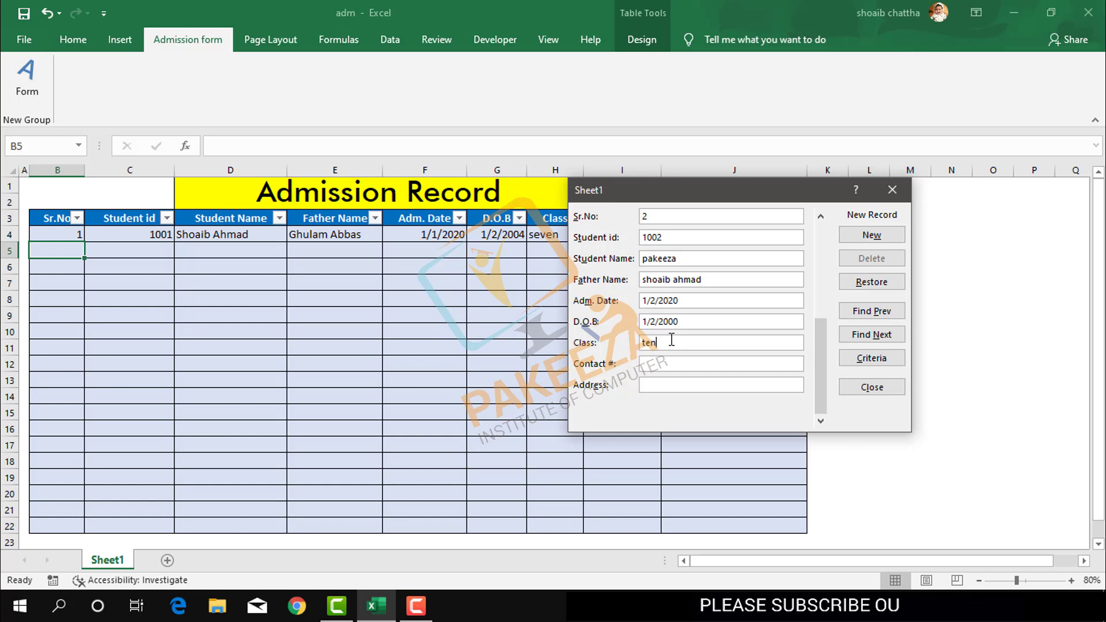
left_click(647, 366)
type("321")
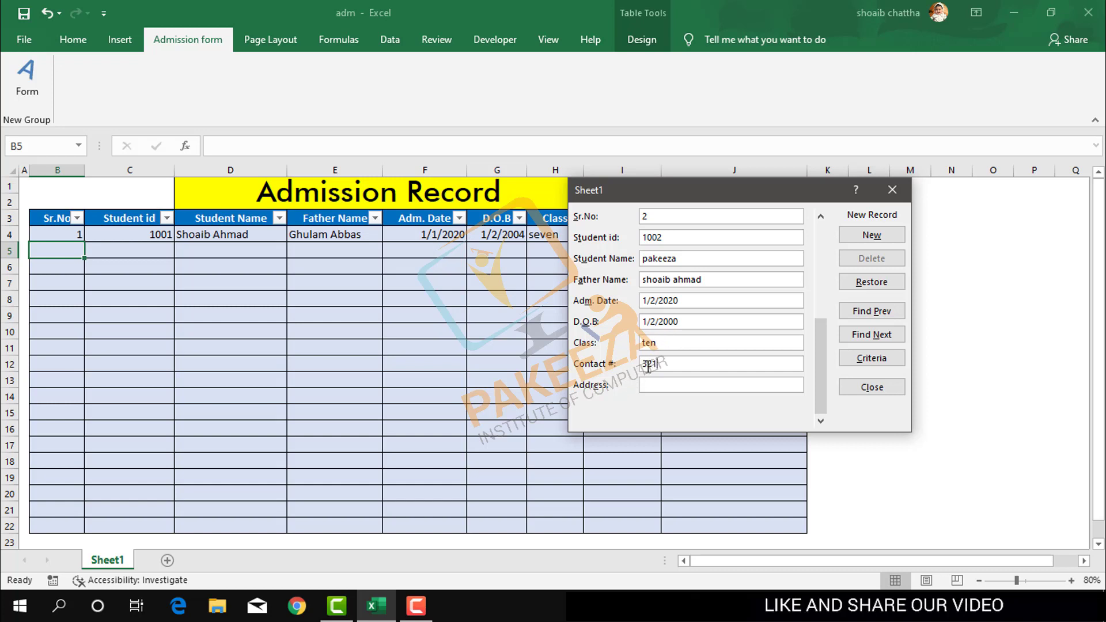
type("45687")
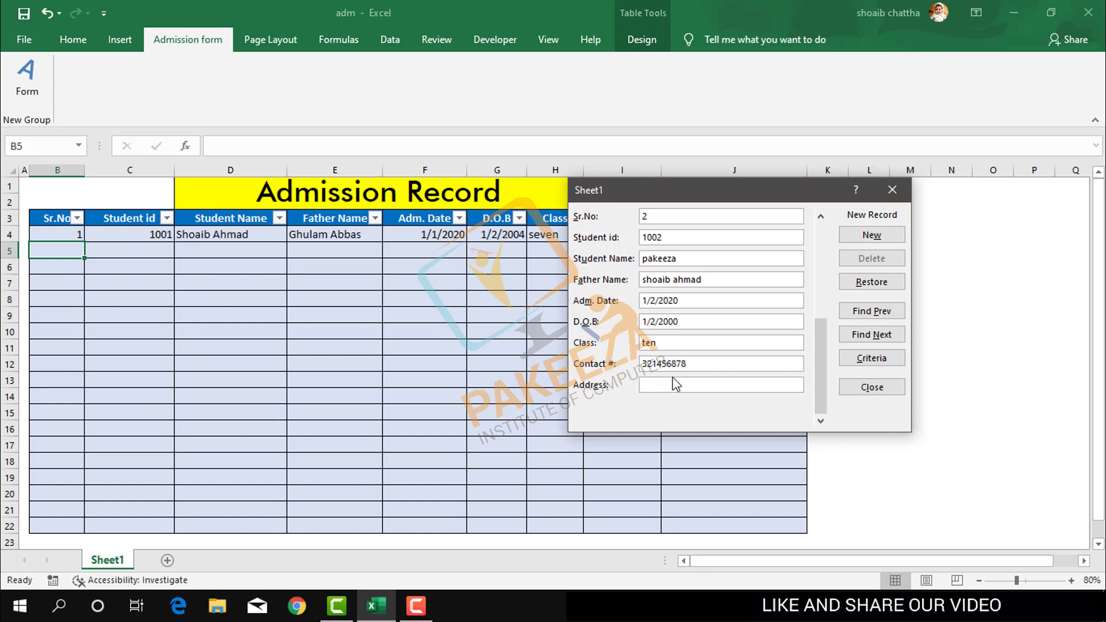
type("8")
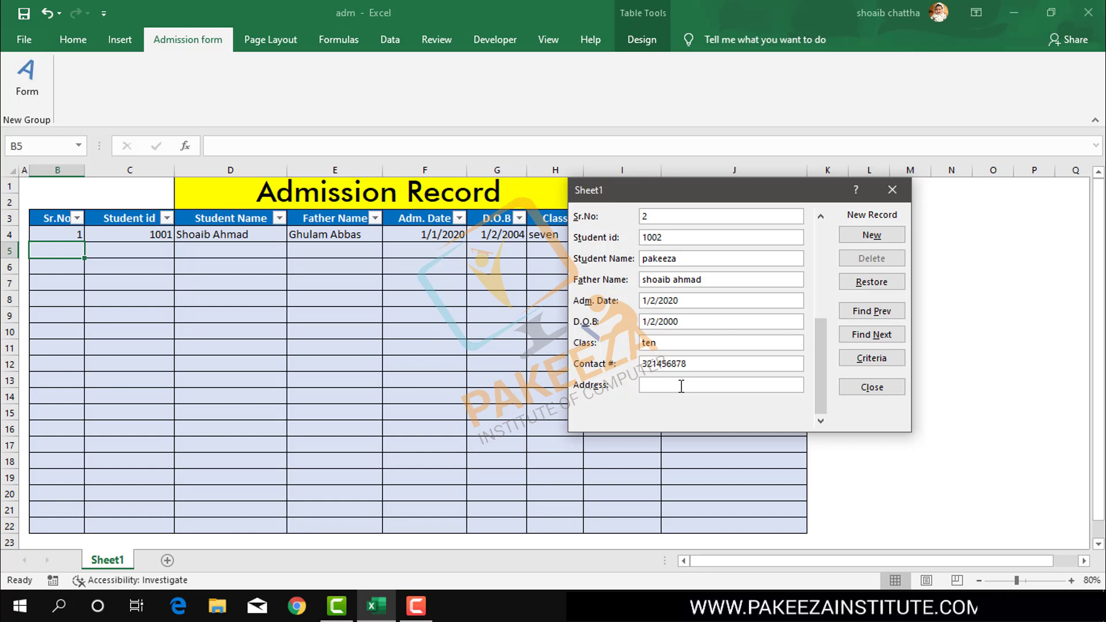
type("p")
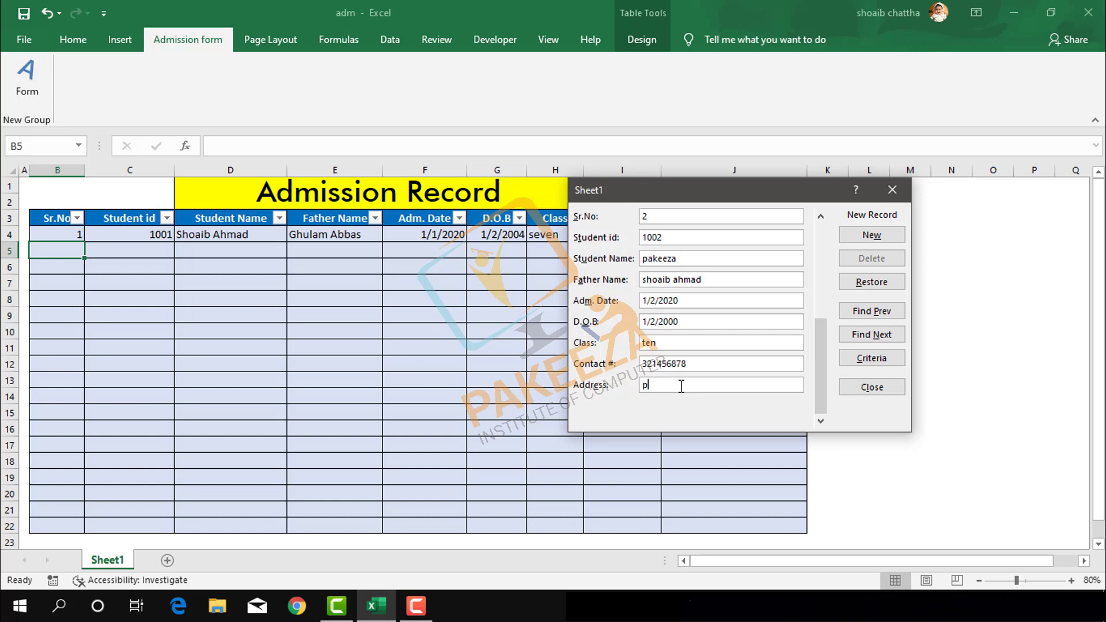
type("i")
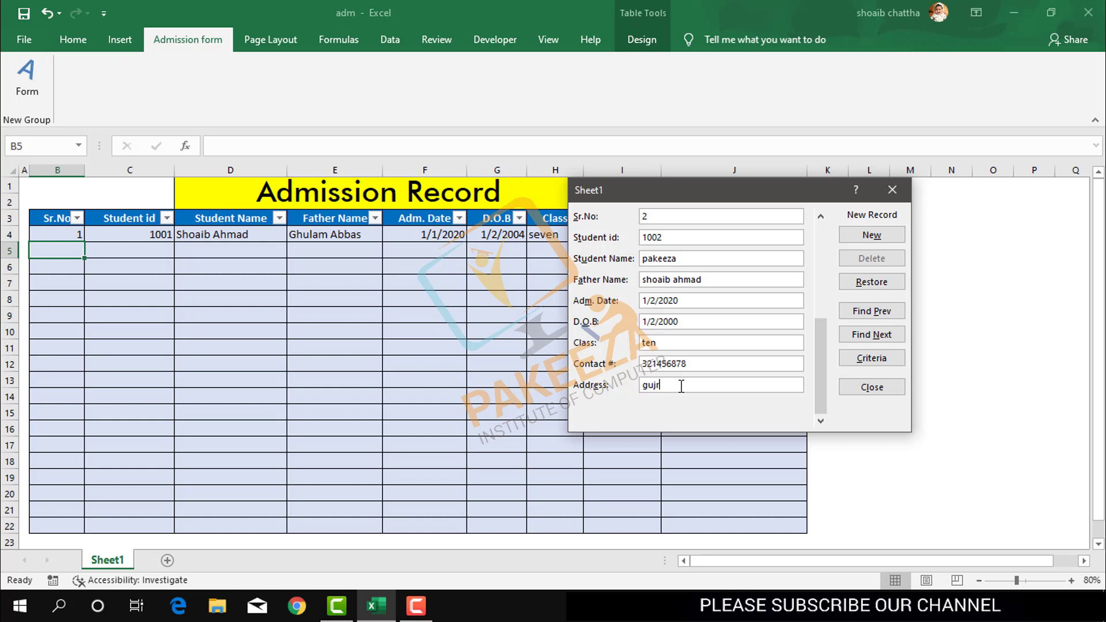
type("p")
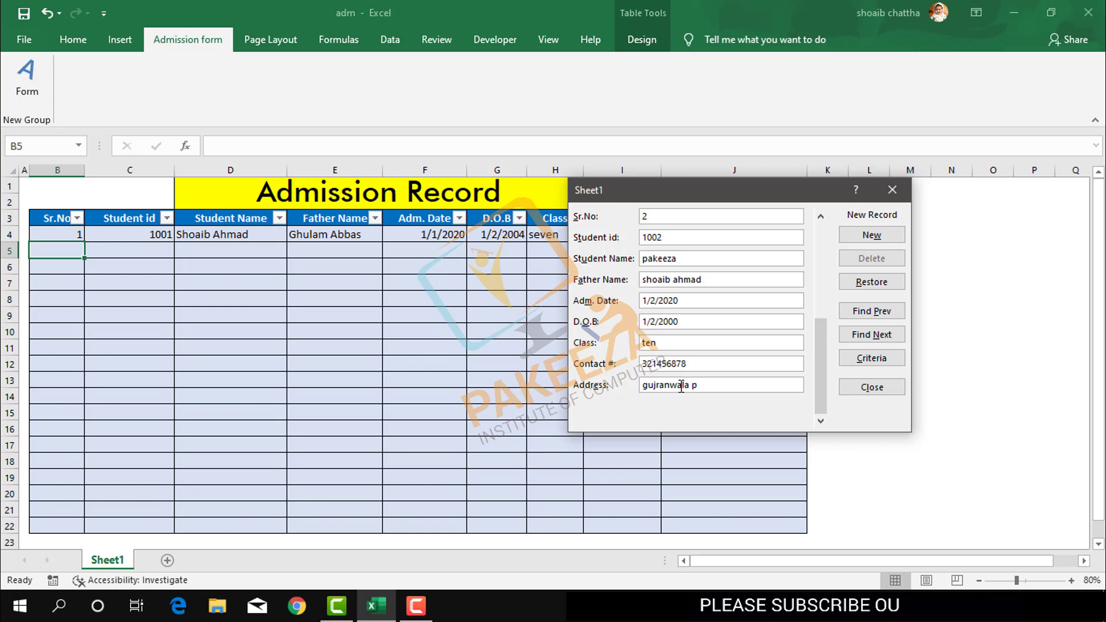
type("akistan")
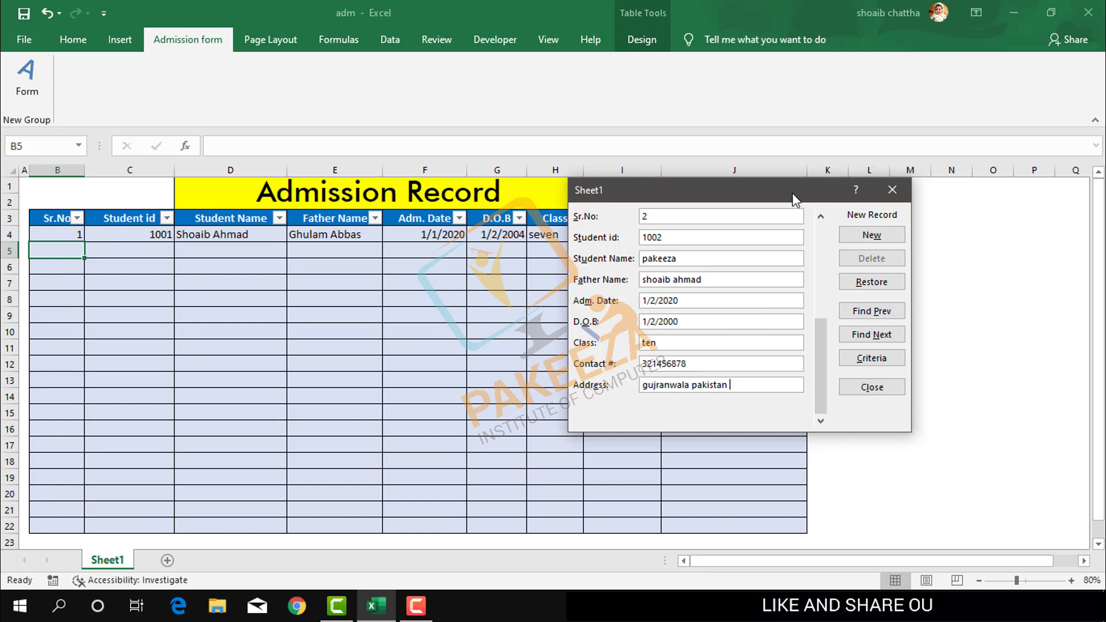
key("Return")
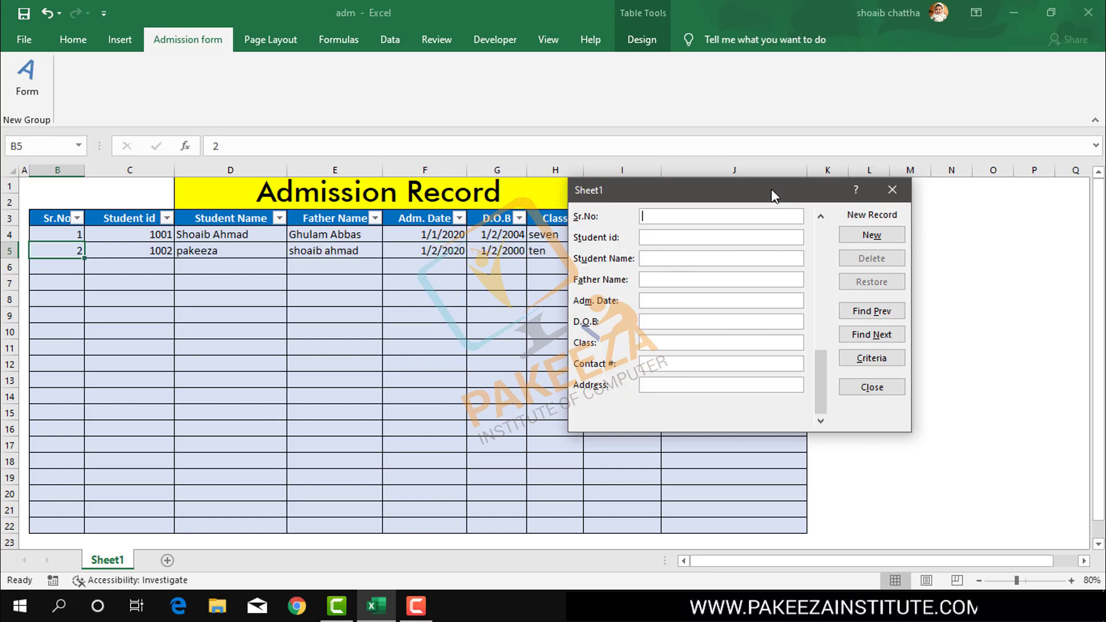
mouse_move(769, 190)
left_mouse_down()
mouse_move(823, 233)
mouse_move(988, 235)
left_mouse_up()
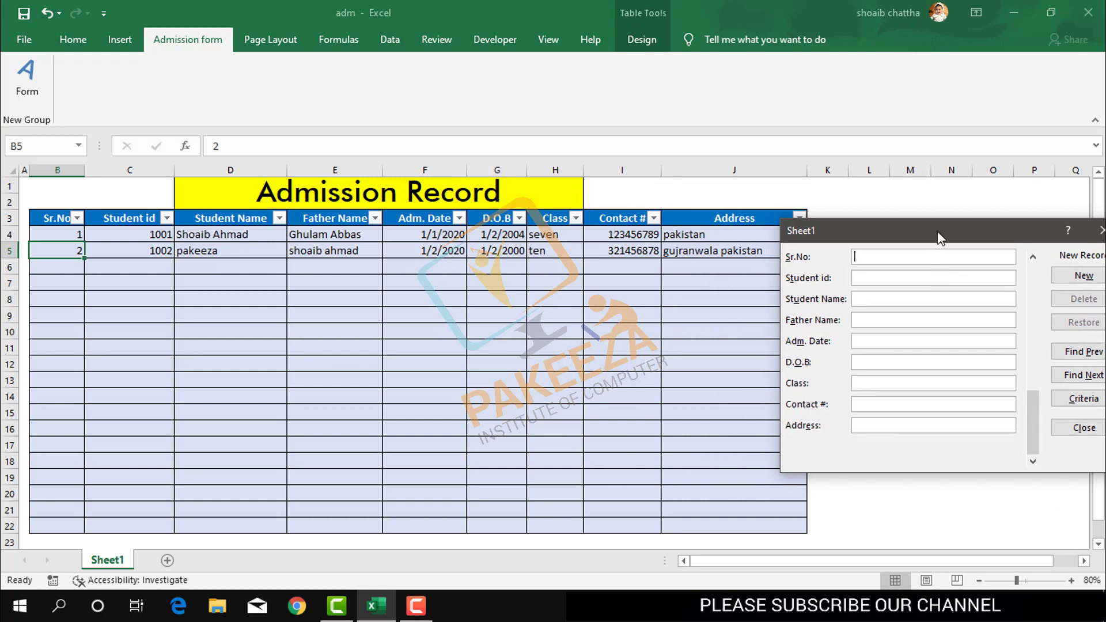
left_click_drag(935, 226, 931, 226)
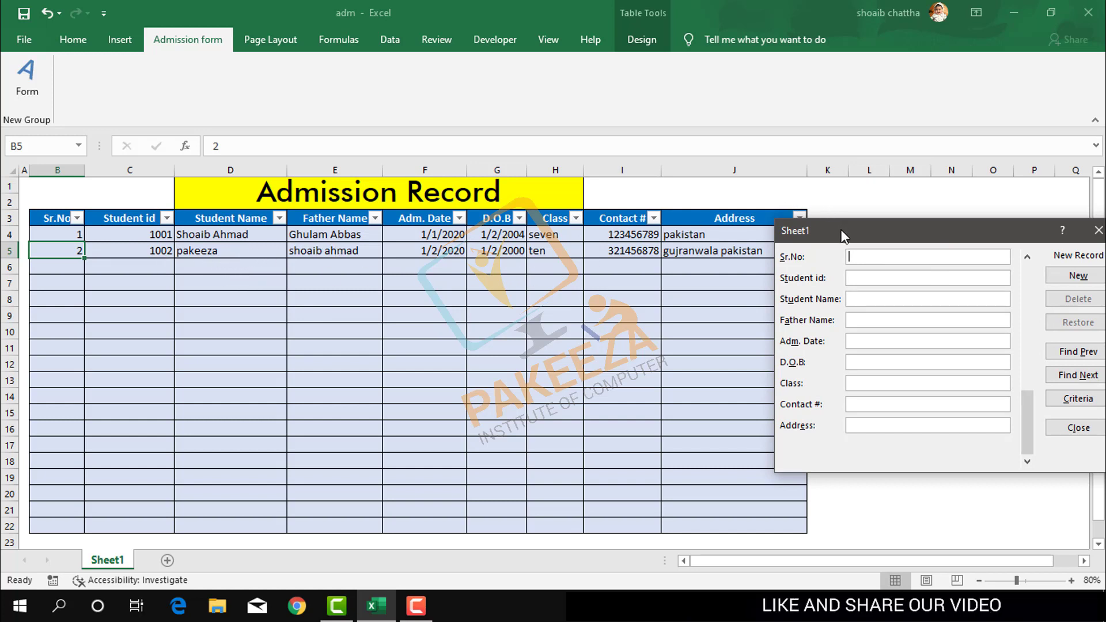
left_click_drag(842, 236, 579, 265)
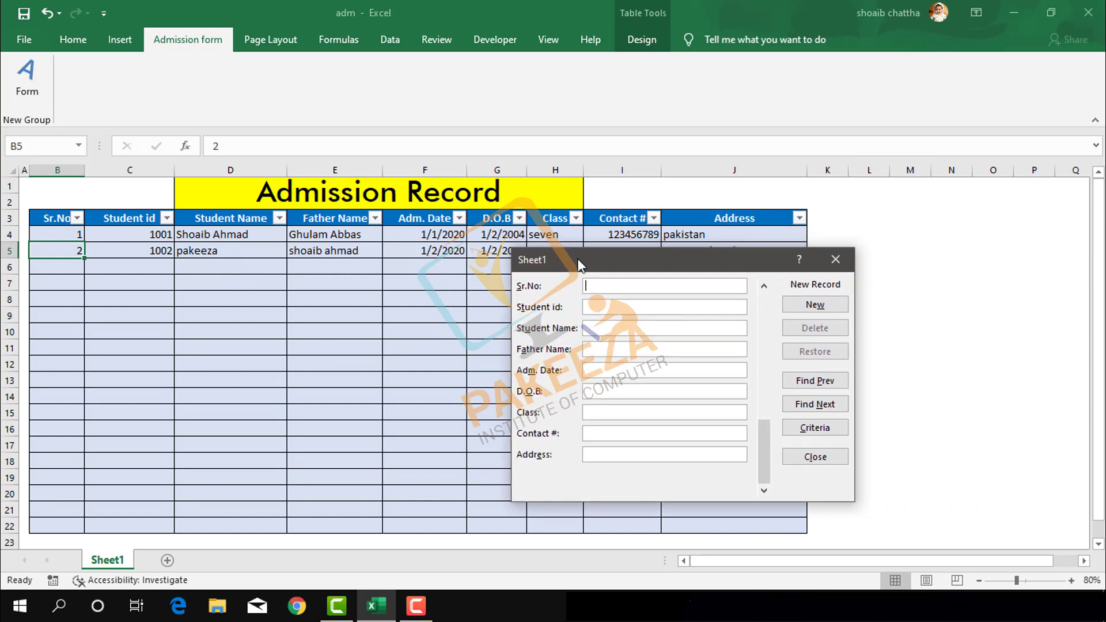
mouse_move(579, 265)
left_mouse_down()
mouse_move(716, 241)
mouse_move(547, 260)
mouse_move(566, 263)
left_mouse_up()
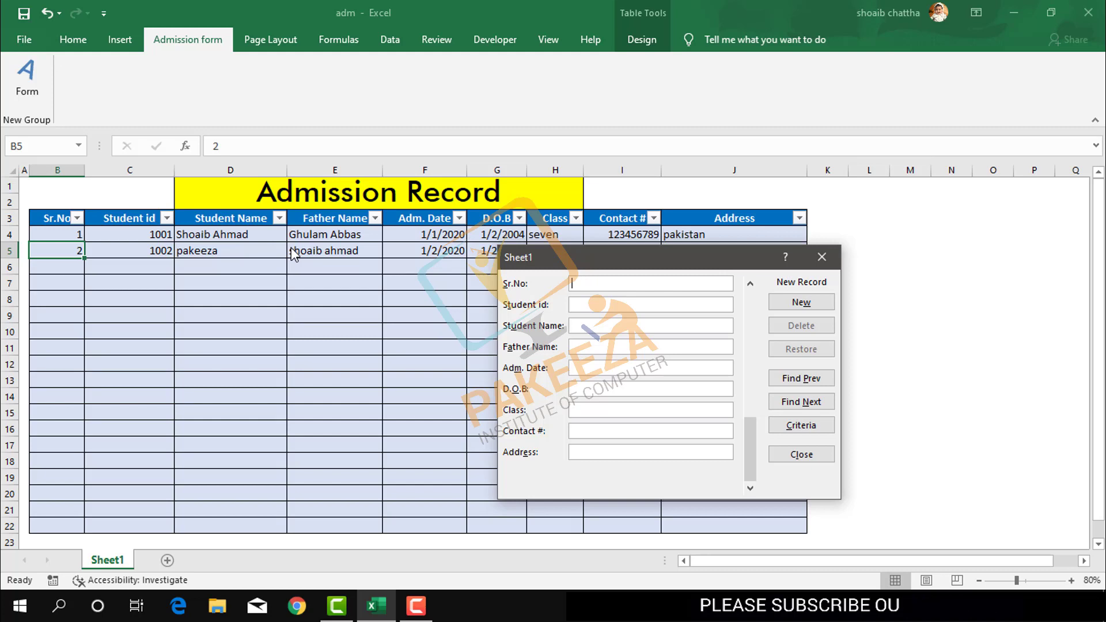
left_click_drag(552, 262, 510, 251)
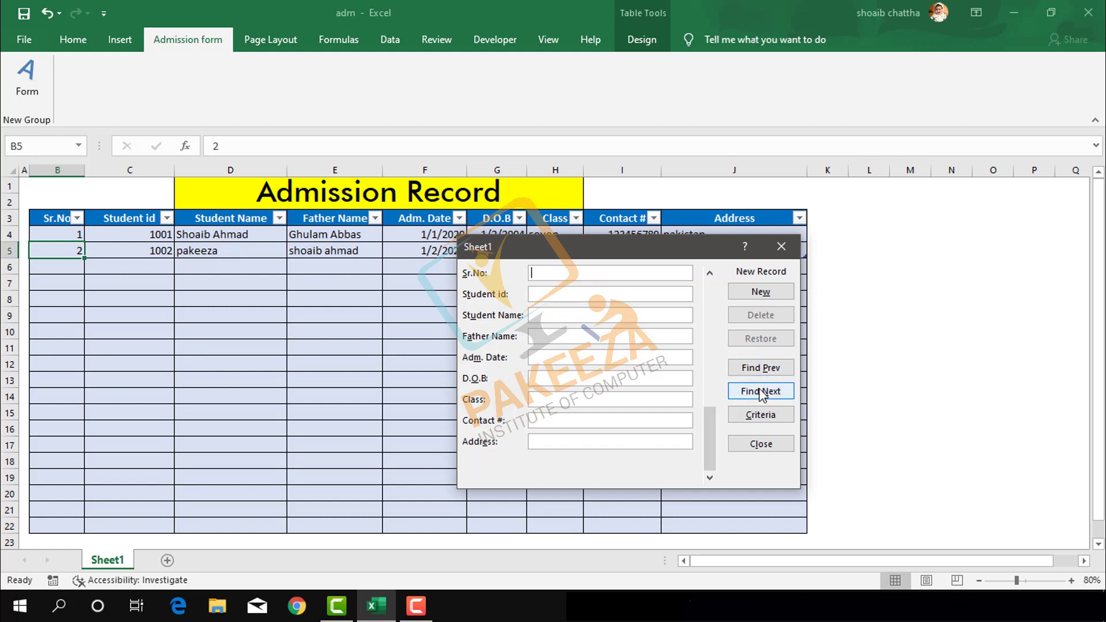
Go back to record 2 with Find Prev, delete it, and close the data form.
left_click(761, 369)
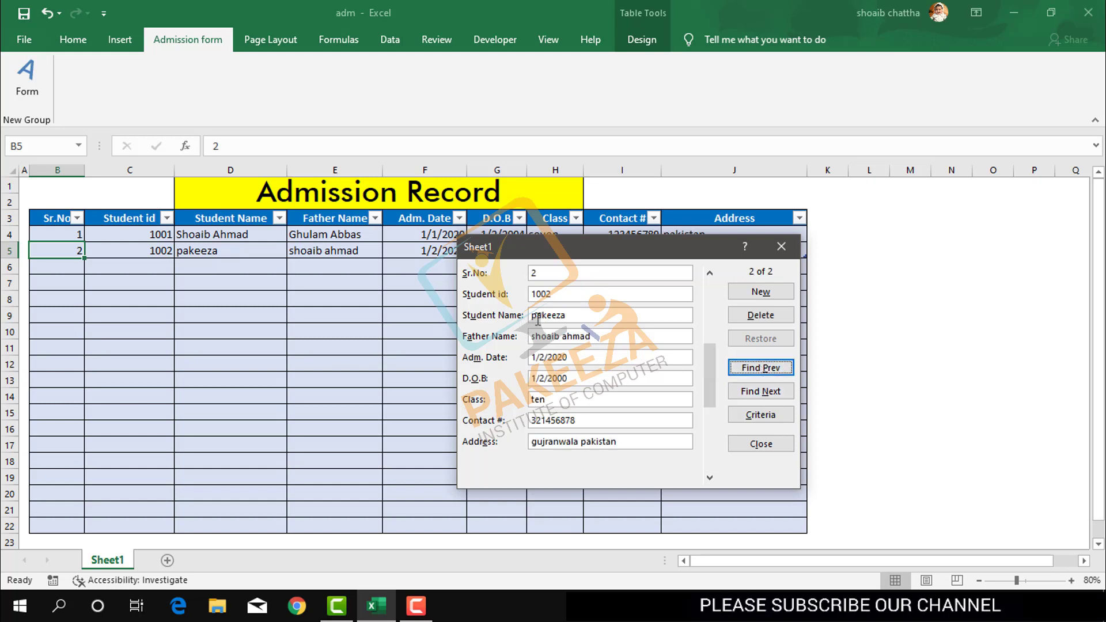
left_click(751, 314)
left_click(527, 348)
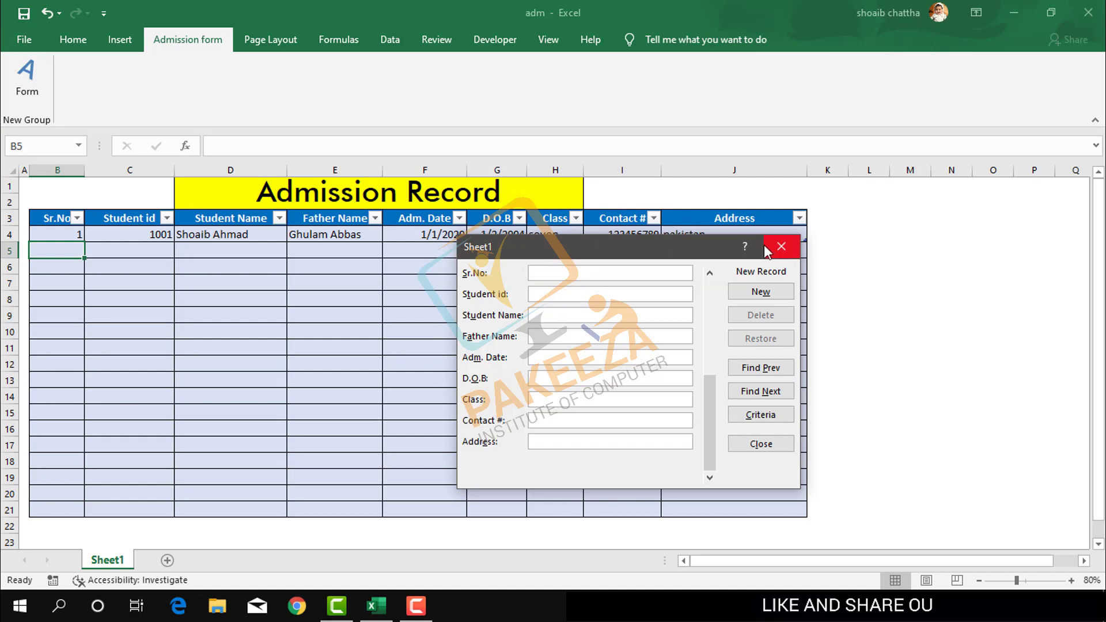
left_click_drag(696, 251, 553, 261)
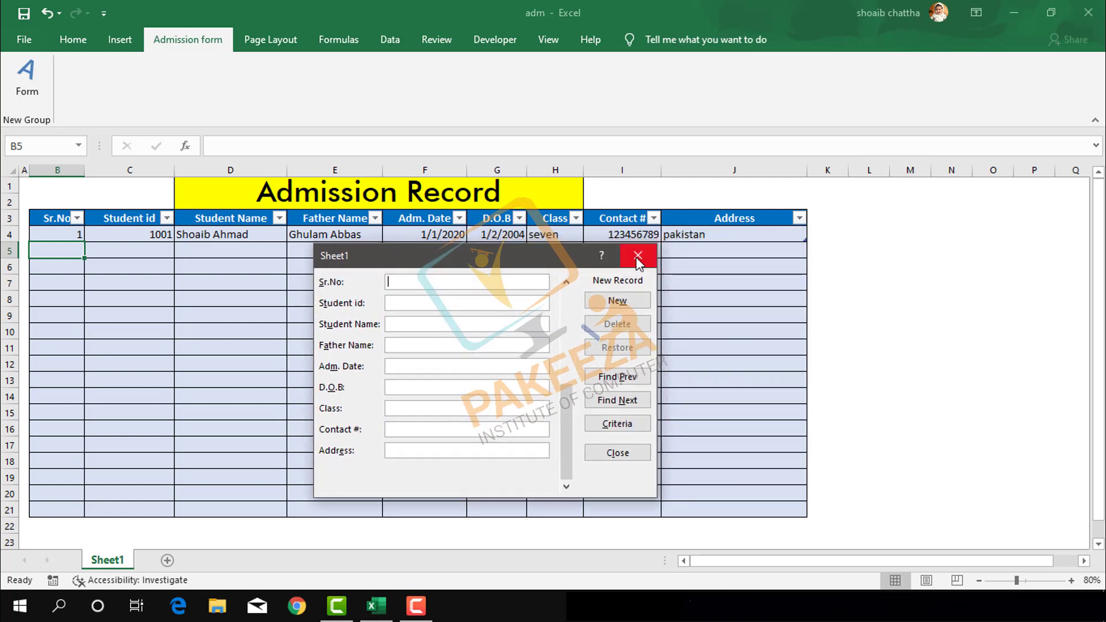
left_click(637, 257)
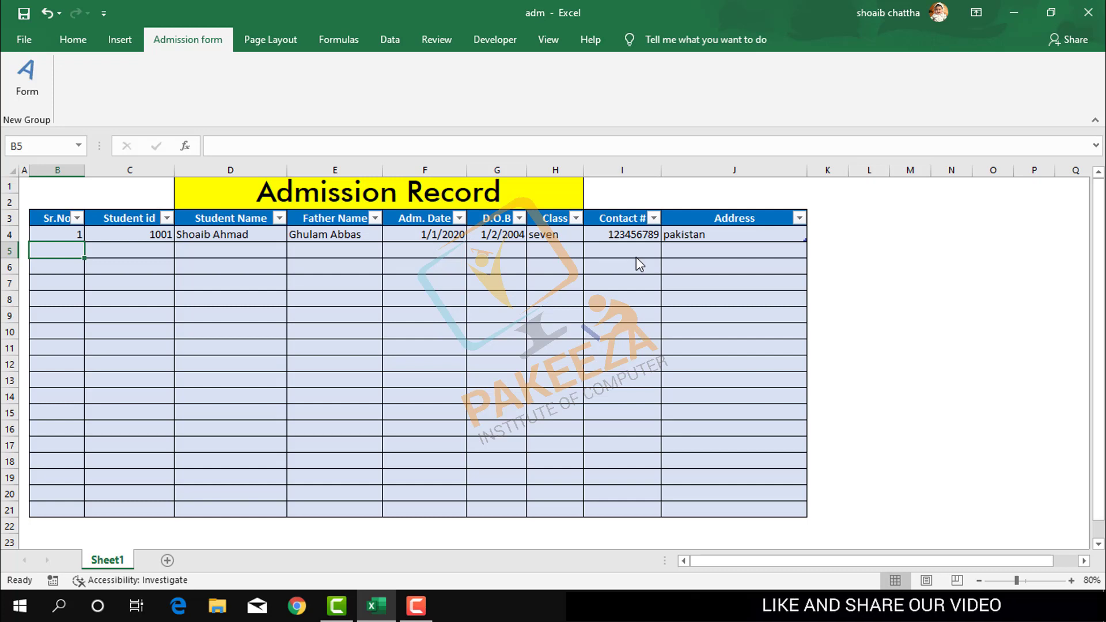
On the Home tab, select the Admission Record title block starting from B1.
left_click(424, 612)
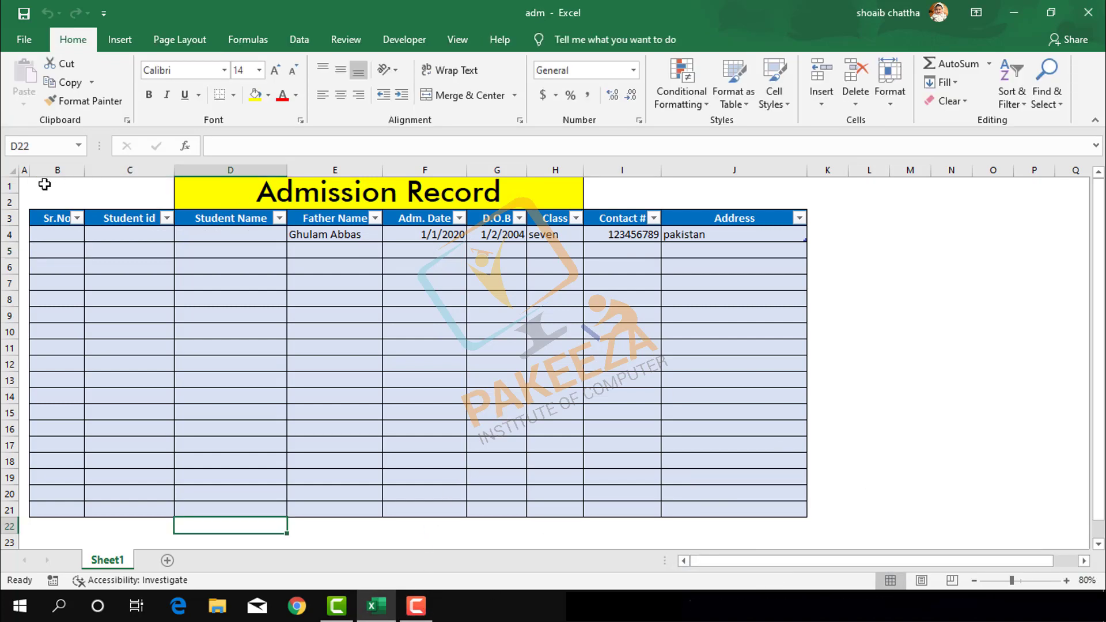
left_click(38, 186)
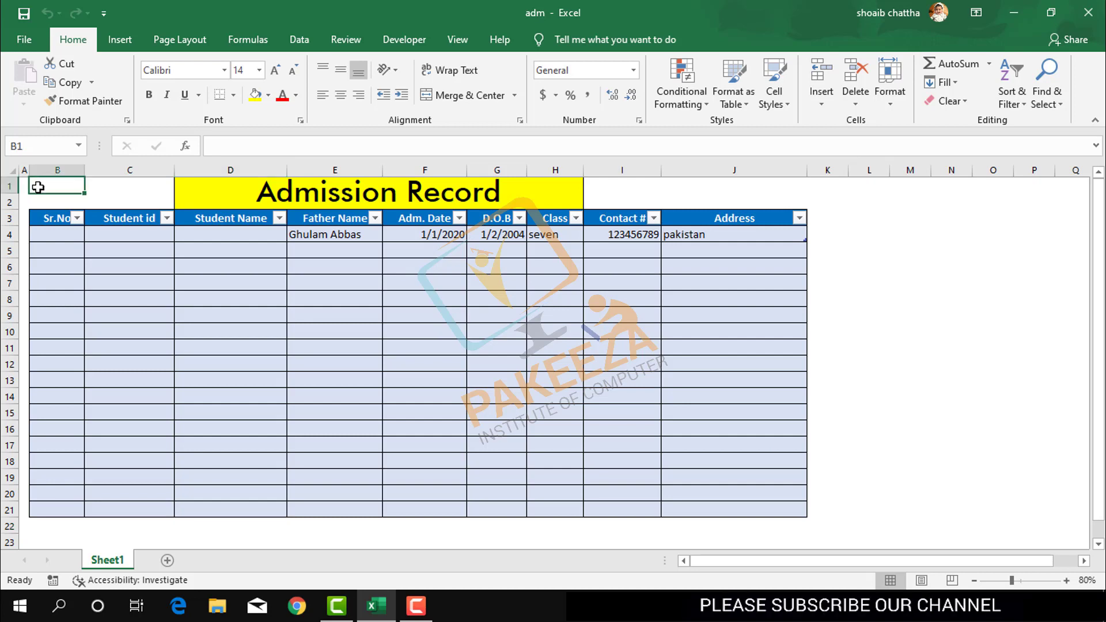
key("shift+Right")
key("shift+Right")
key("shift+Right")
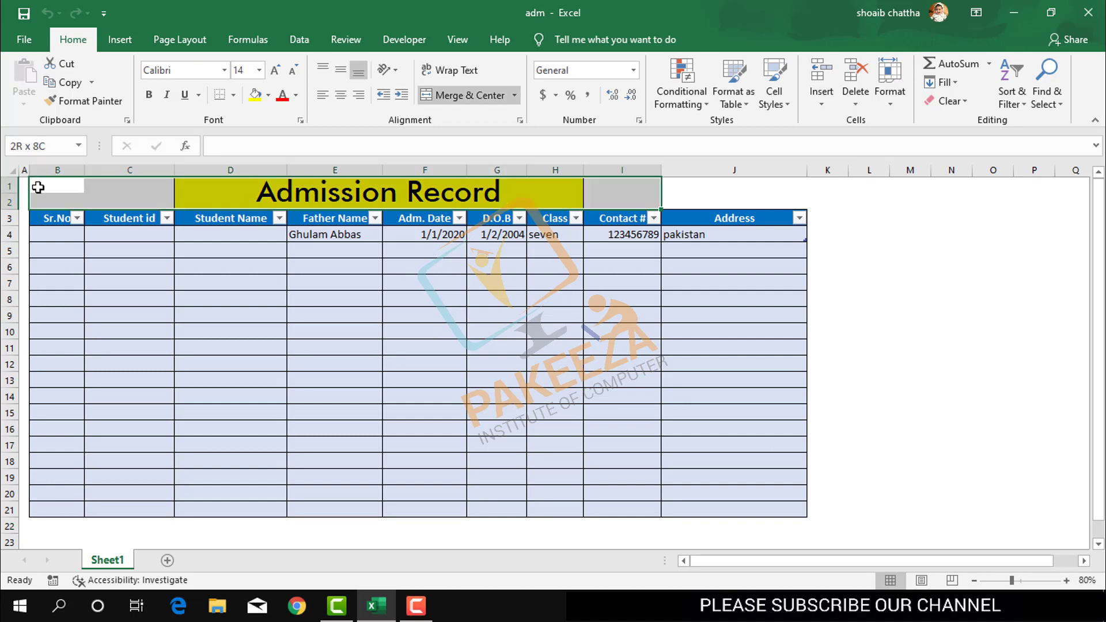
key("shift+Right")
Copy the title and header rows into A1 of a new Sheet3.
key("shift+Down")
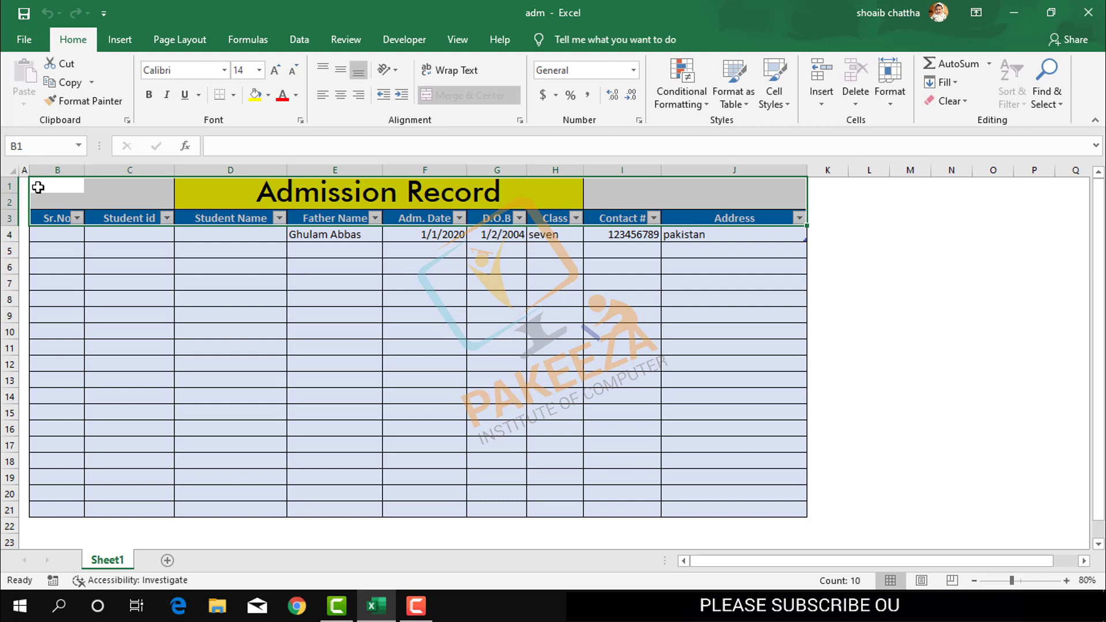
key("ctrl+c")
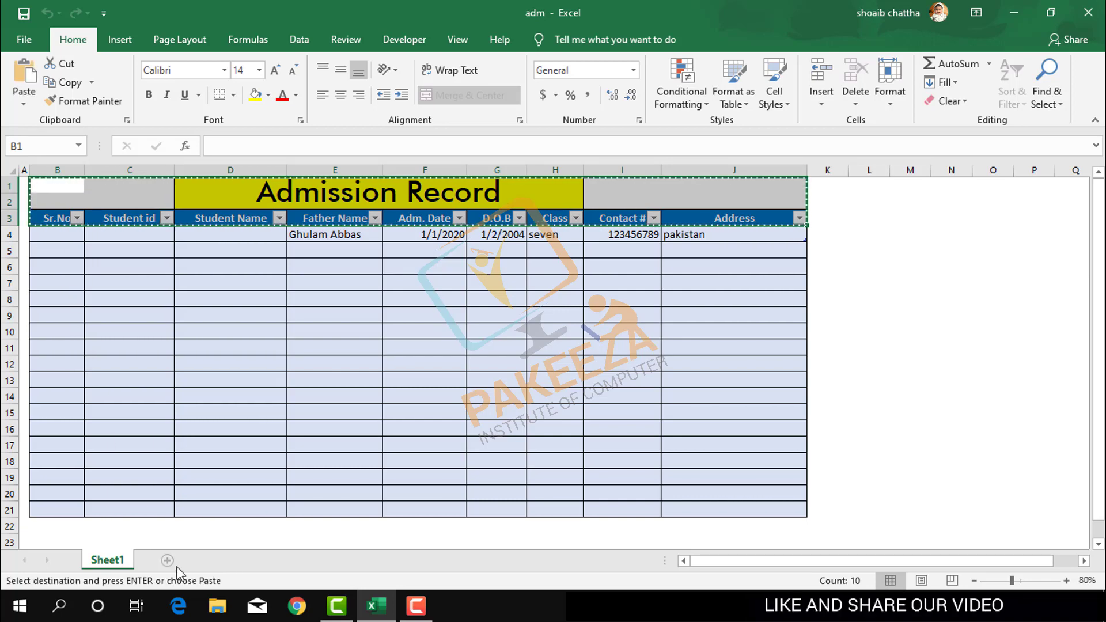
left_click(167, 560)
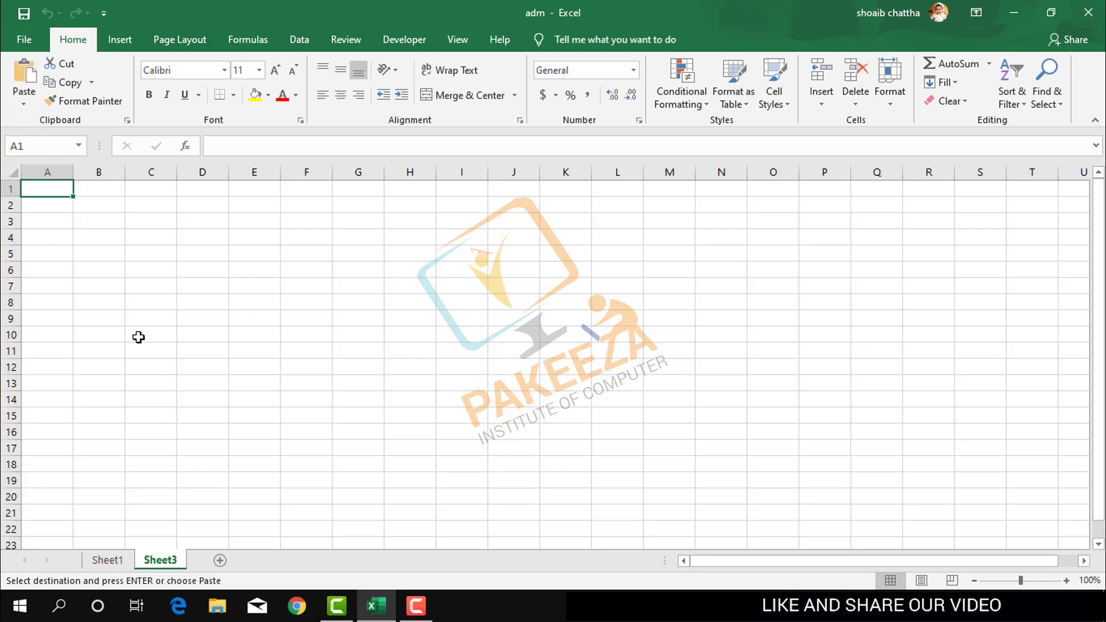
key("ctrl+v")
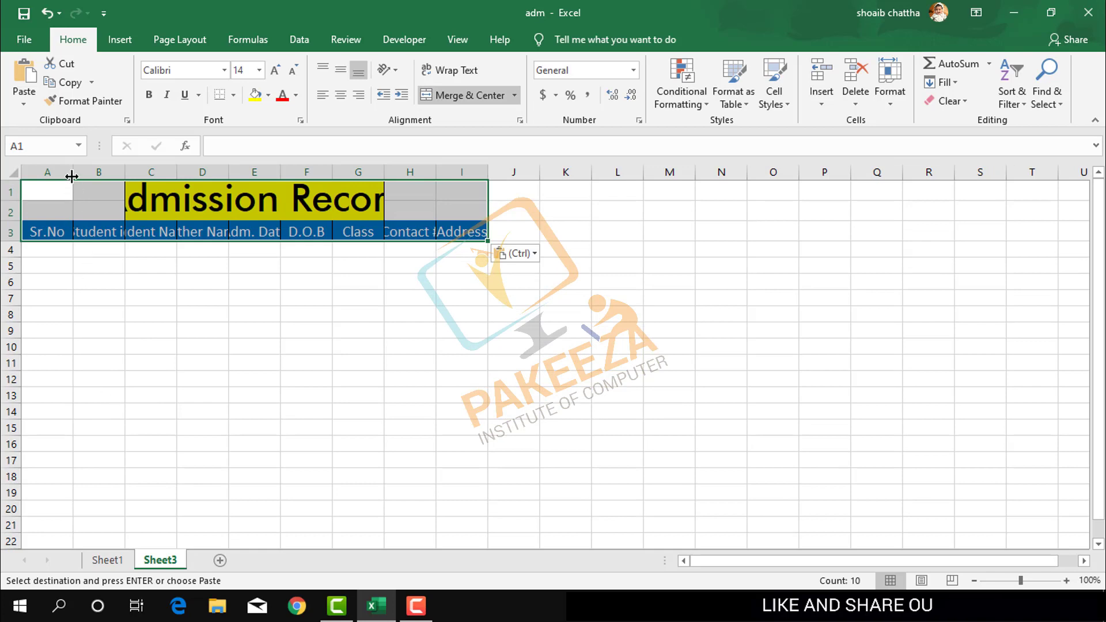
Resize columns A, B and G so Contact # and Address show fully.
double_click(73, 171)
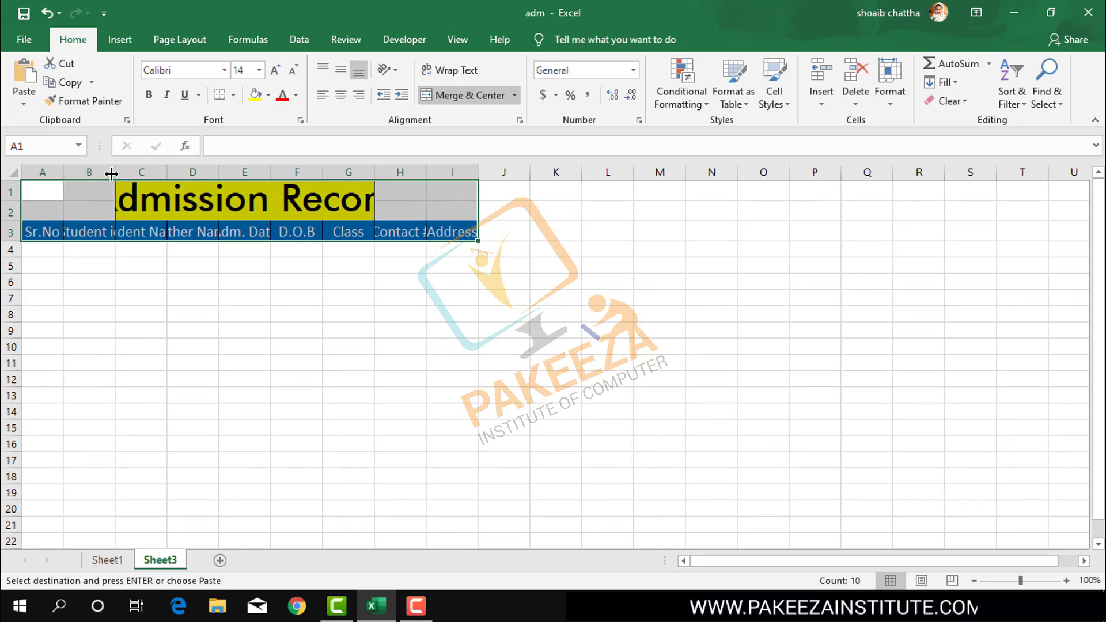
left_click_drag(114, 172, 503, 172)
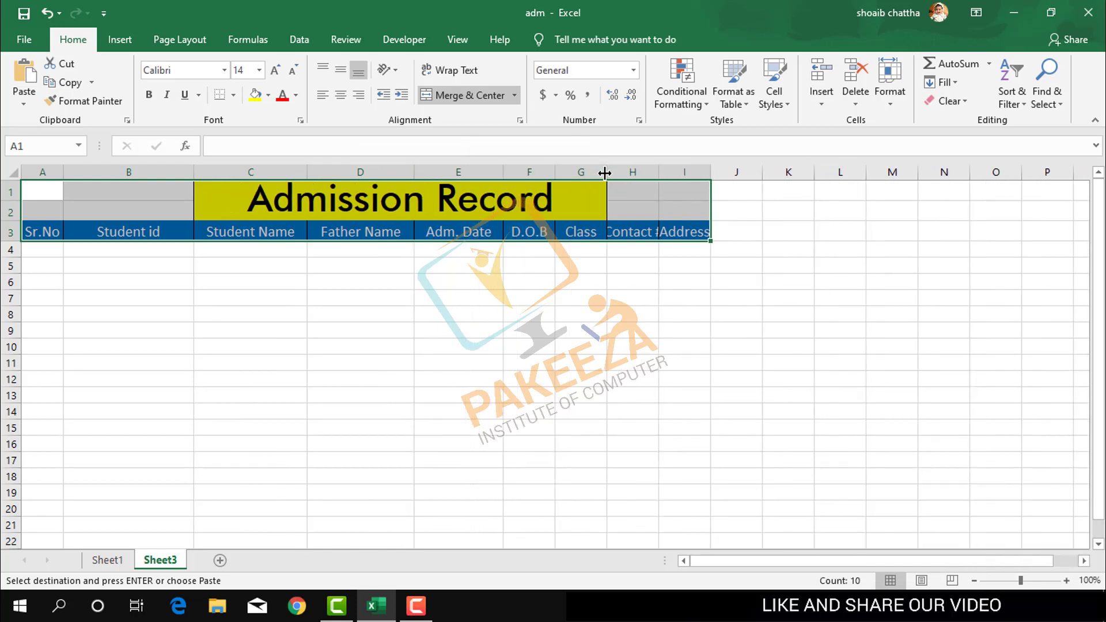
mouse_move(604, 173)
left_mouse_down()
mouse_move(594, 173)
mouse_move(838, 185)
left_mouse_up()
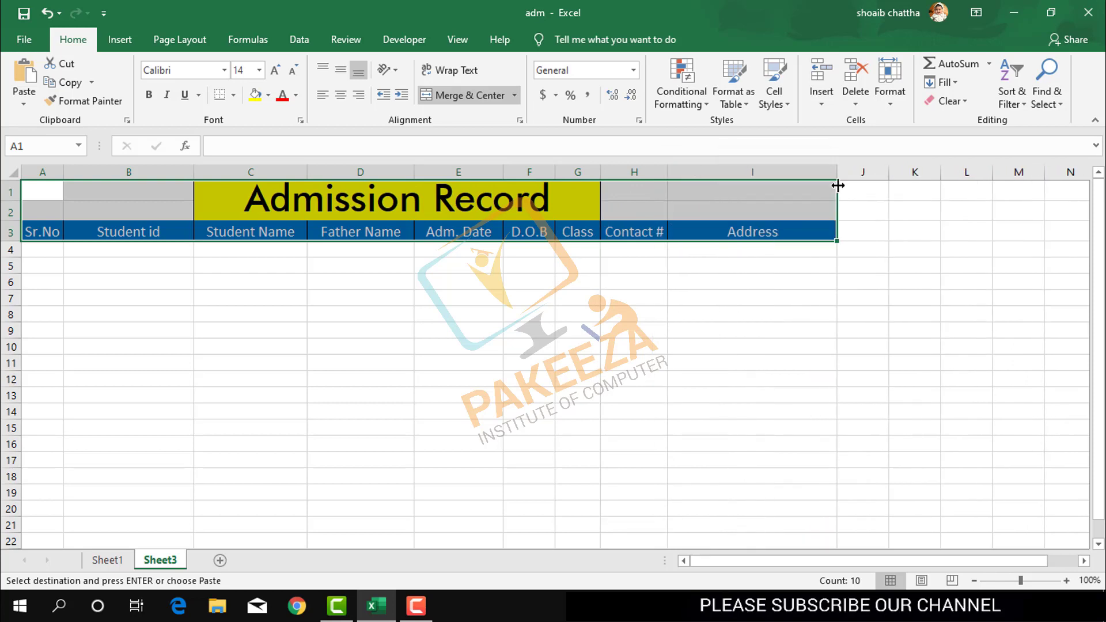
left_click(562, 323)
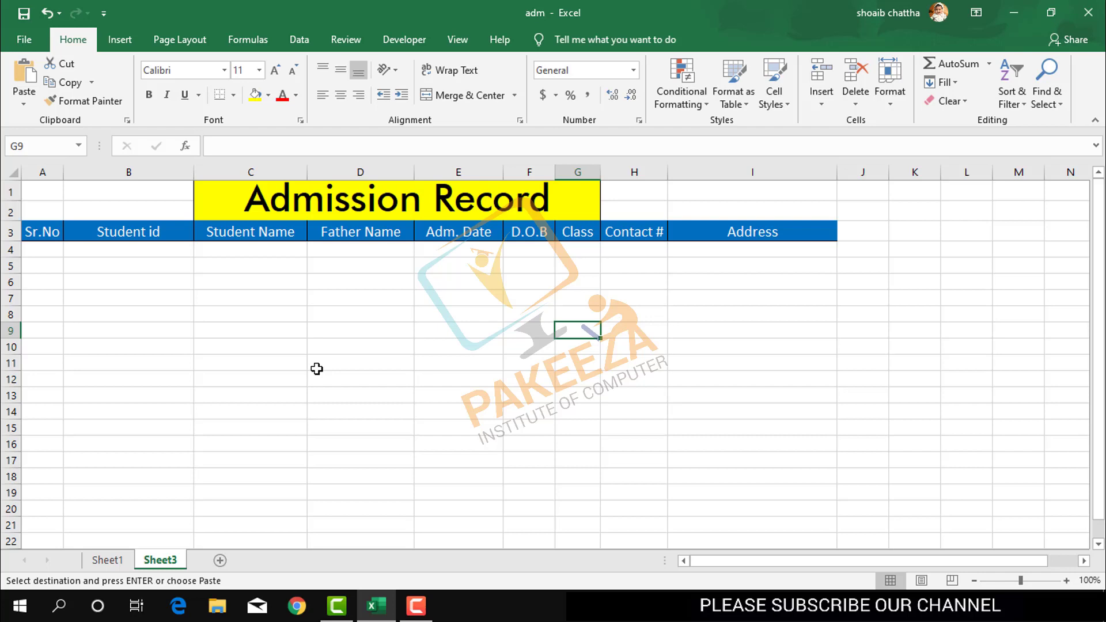
Select the header cells A3:I3, from Sr.No to Address.
left_click(36, 231)
key("shift+Right")
key("shift+Right")
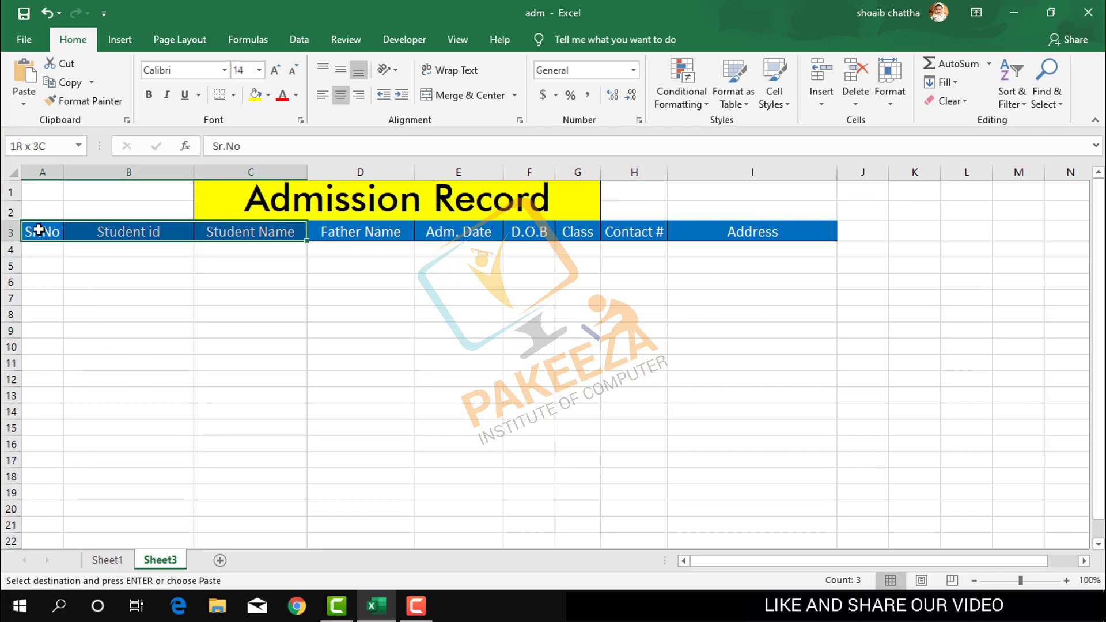
key("shift+Right")
key("shift+Right")
key("shift+Right")
key("shift+Right")
key("shift+Right")
key("shift+Right")
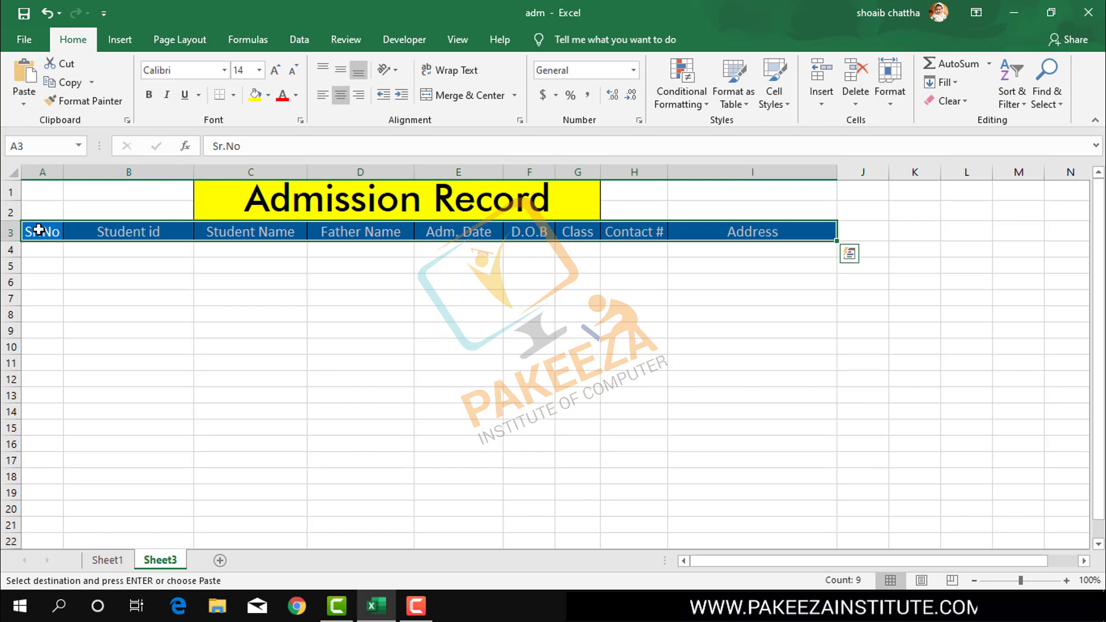
Insert a table over A3:I3 with 'My table has headers' ticked.
left_click(119, 40)
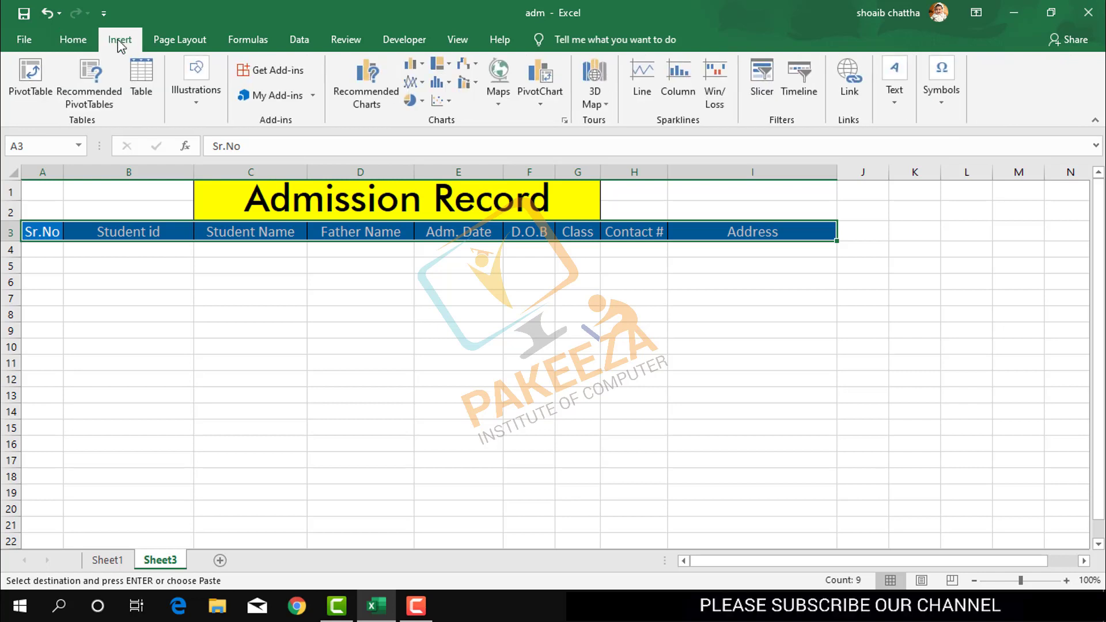
left_click(141, 80)
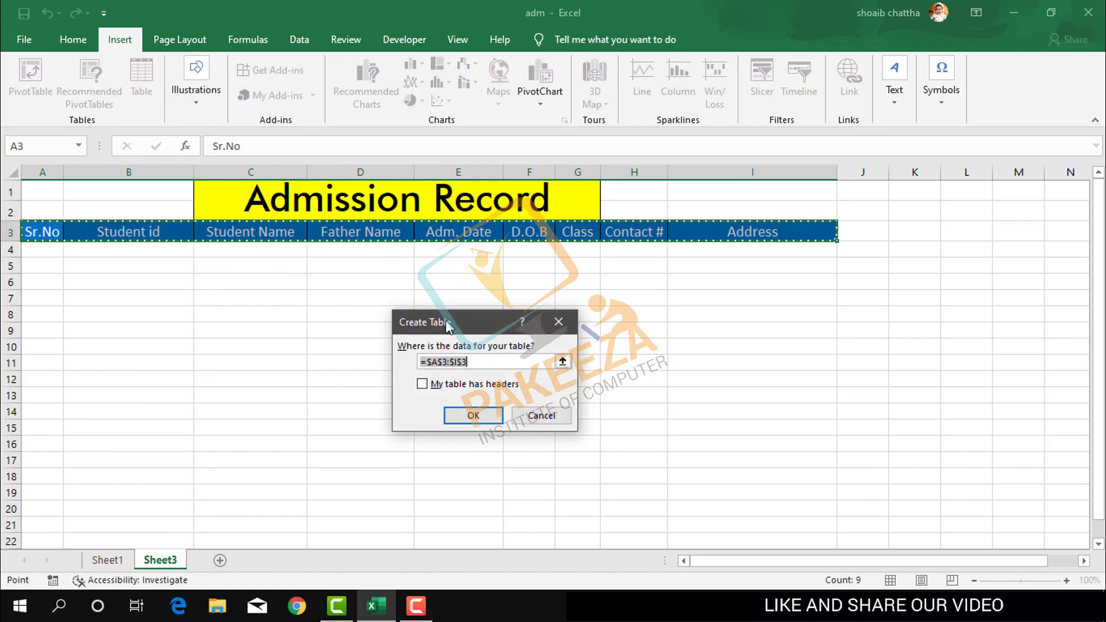
left_click_drag(450, 325, 680, 253)
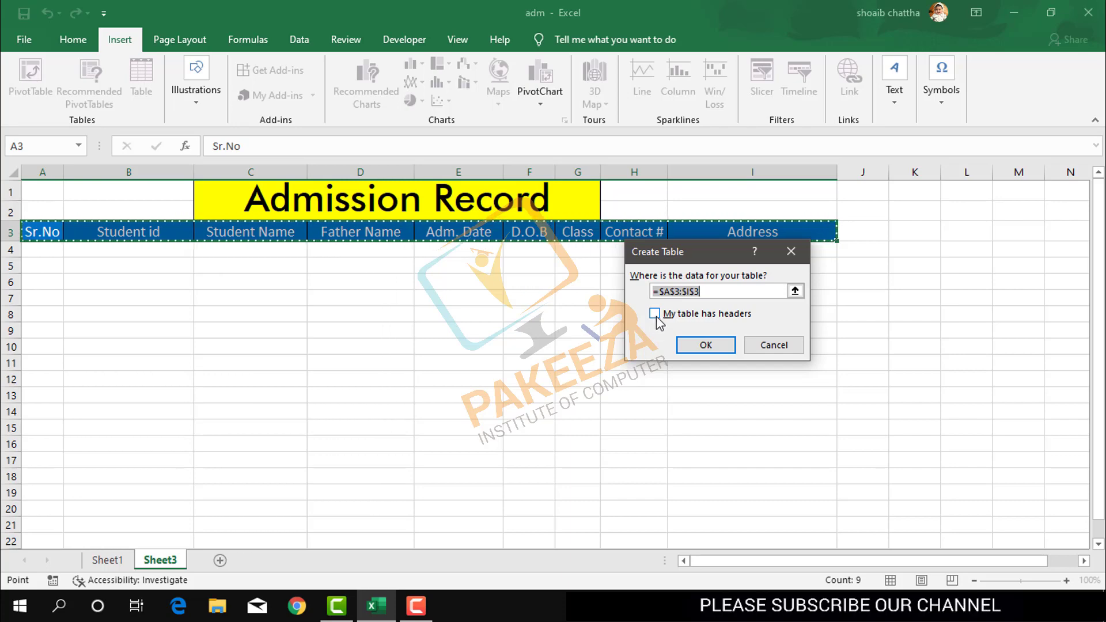
left_click(655, 315)
left_click(693, 343)
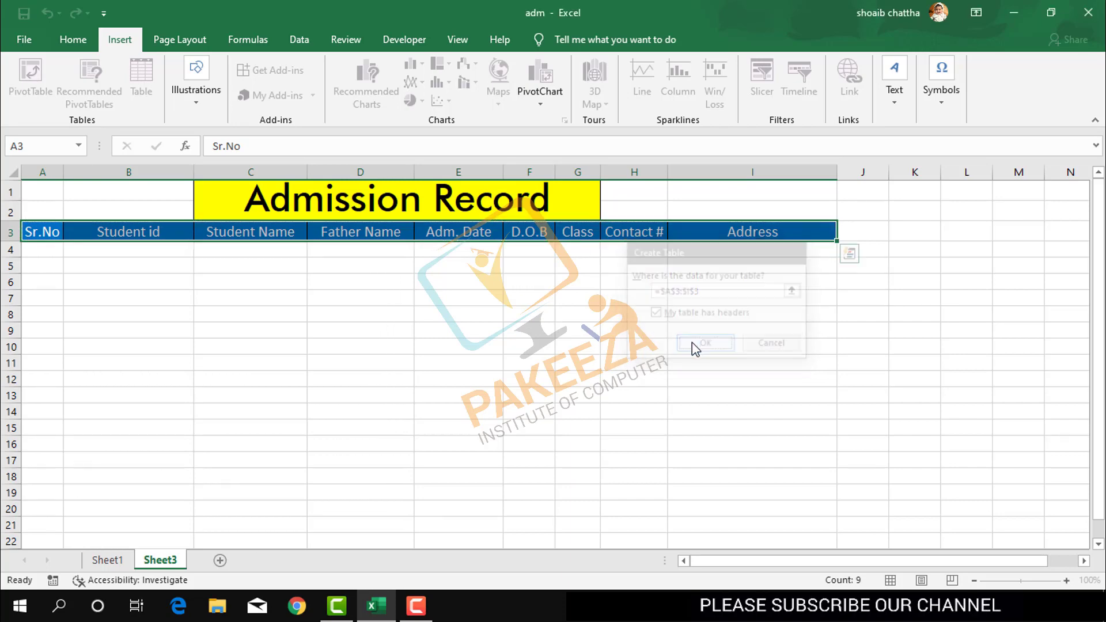
left_click(693, 342)
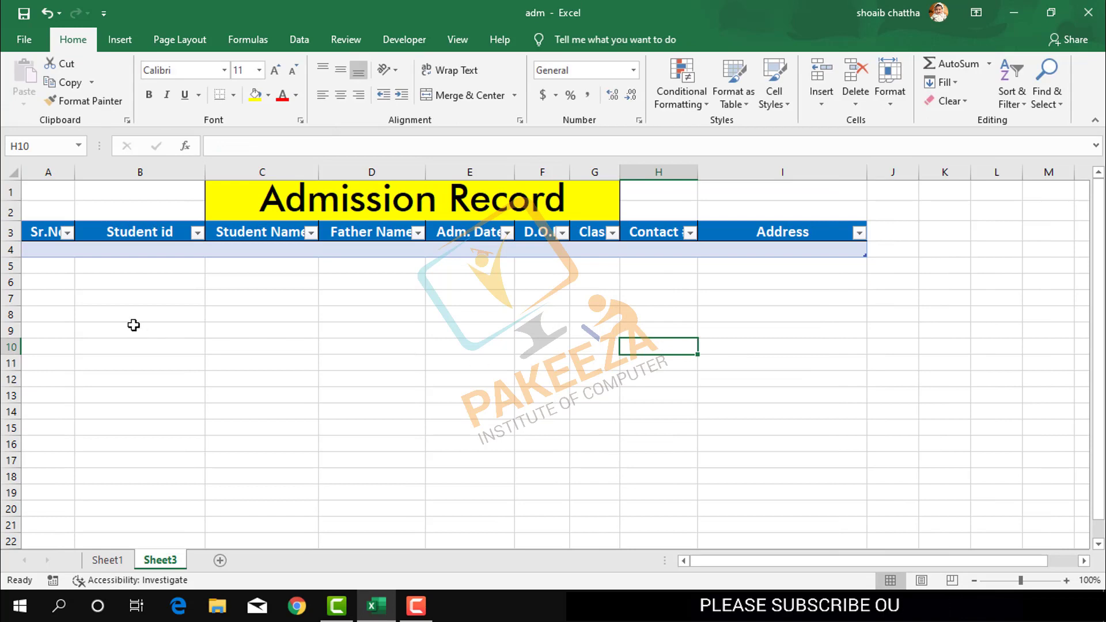
Apply All Borders to A4:I22 beneath the table headers.
mouse_move(46, 251)
left_mouse_down()
mouse_move(841, 496)
mouse_move(854, 539)
left_mouse_up()
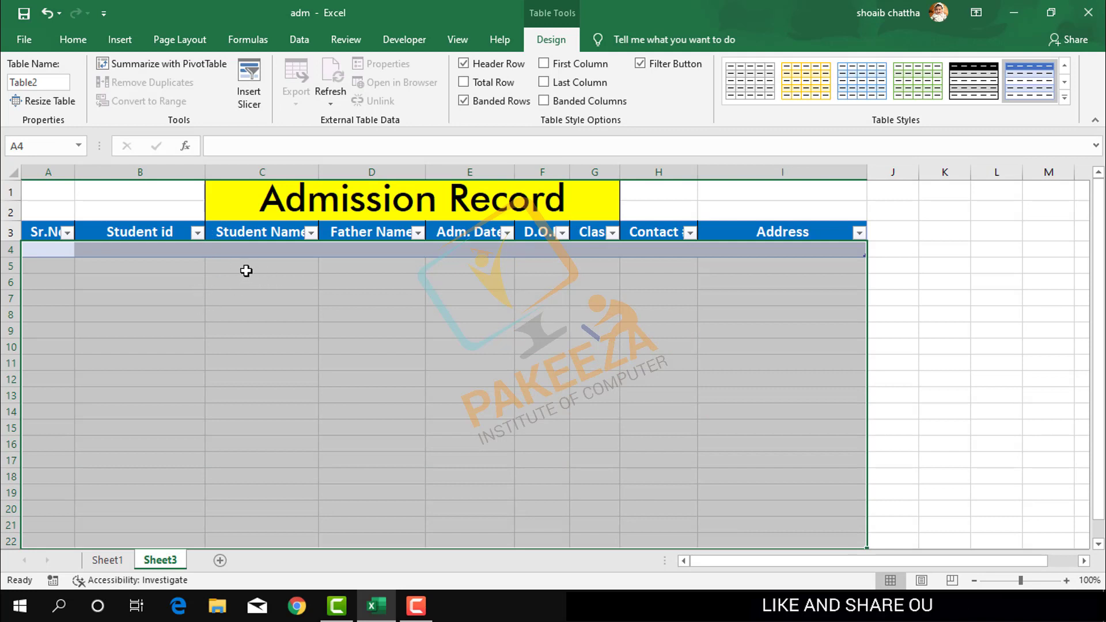
left_click(74, 40)
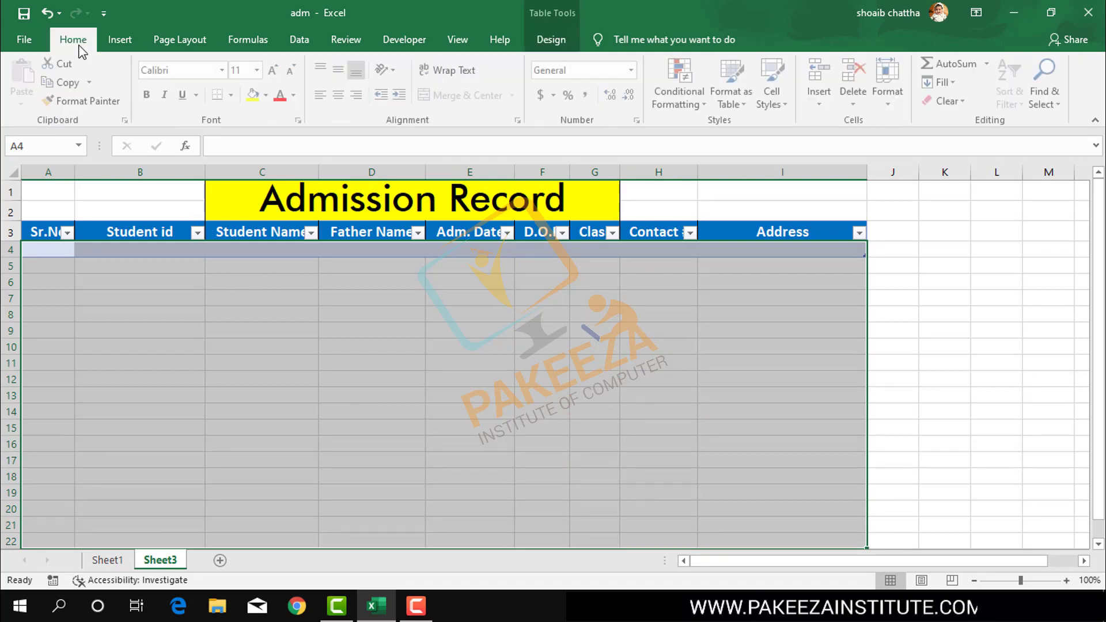
left_click(235, 96)
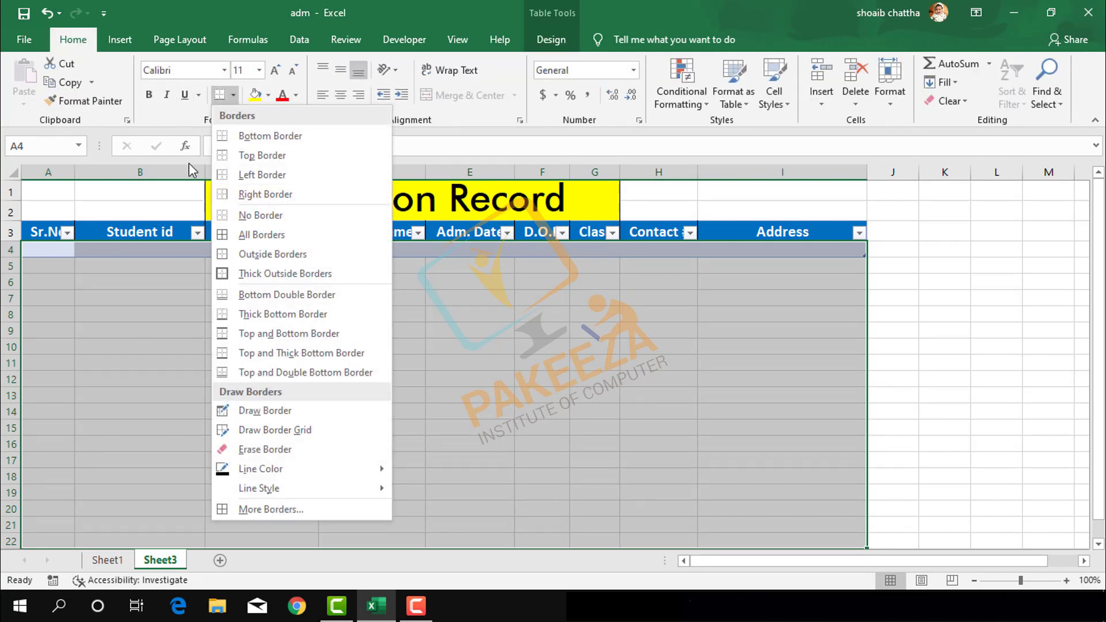
left_click(267, 239)
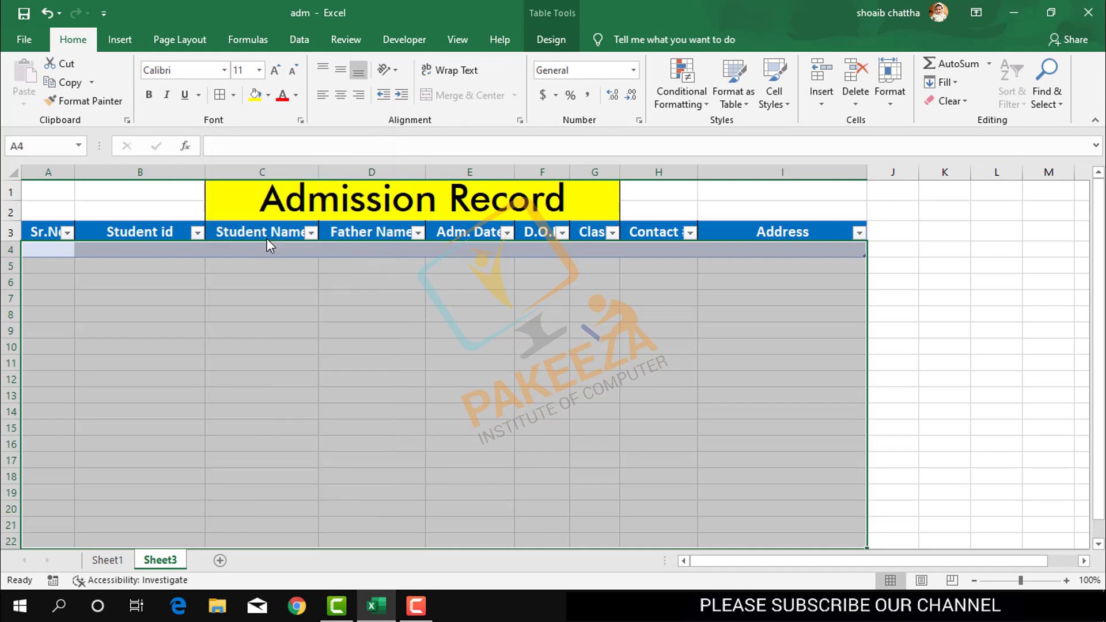
left_click(237, 299)
left_click(466, 333)
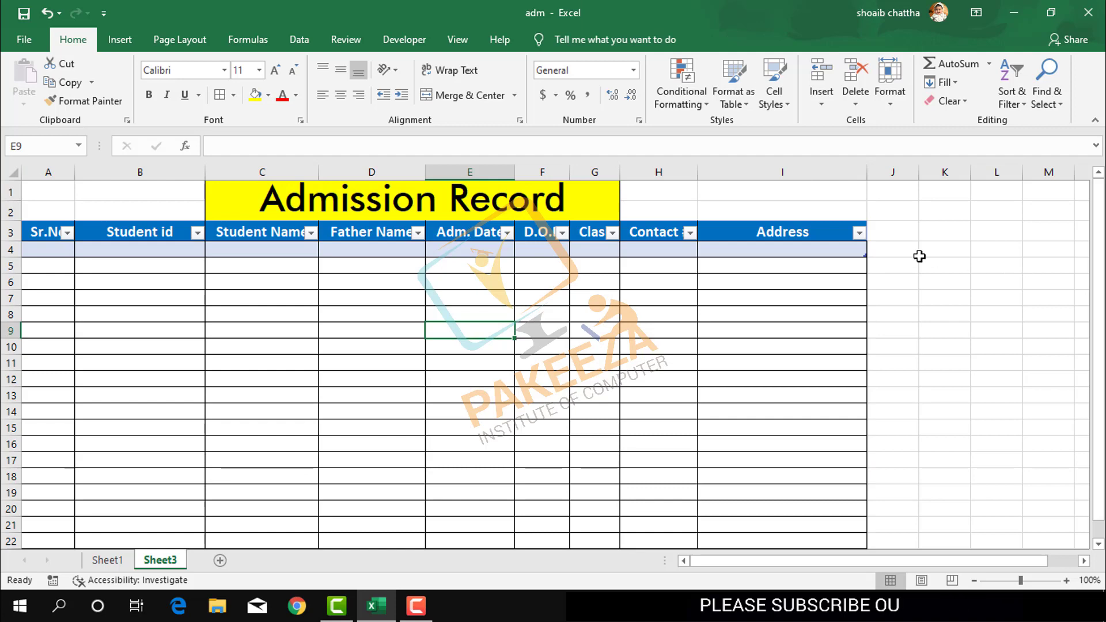
left_click(1097, 279)
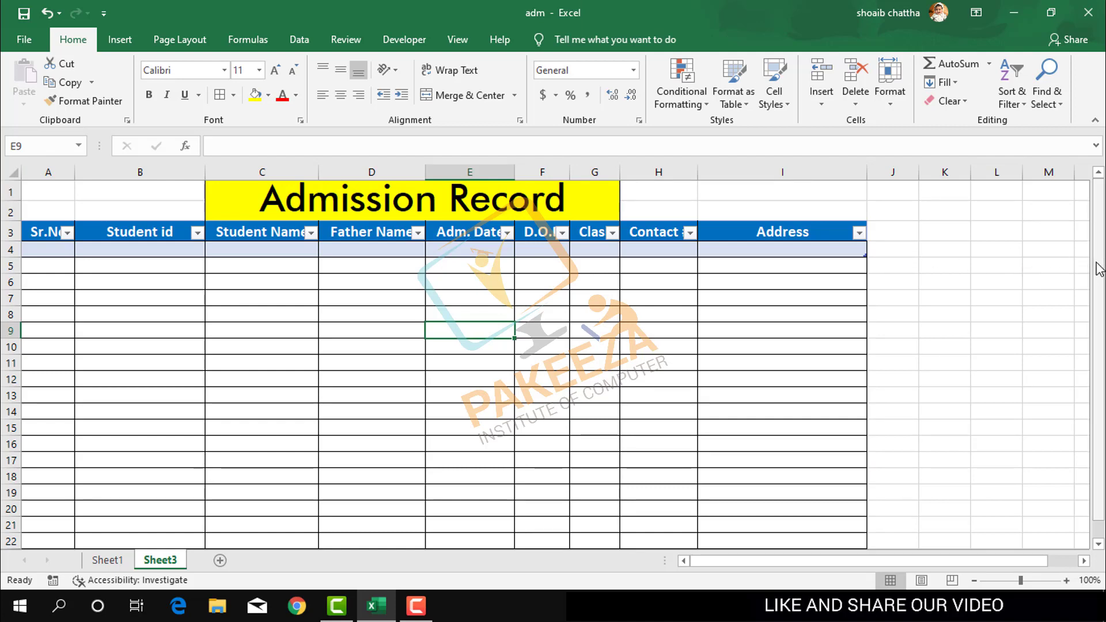
In Customize Ribbon, select Form... from Commands Not in the Ribbon and try adding it.
left_click(35, 44)
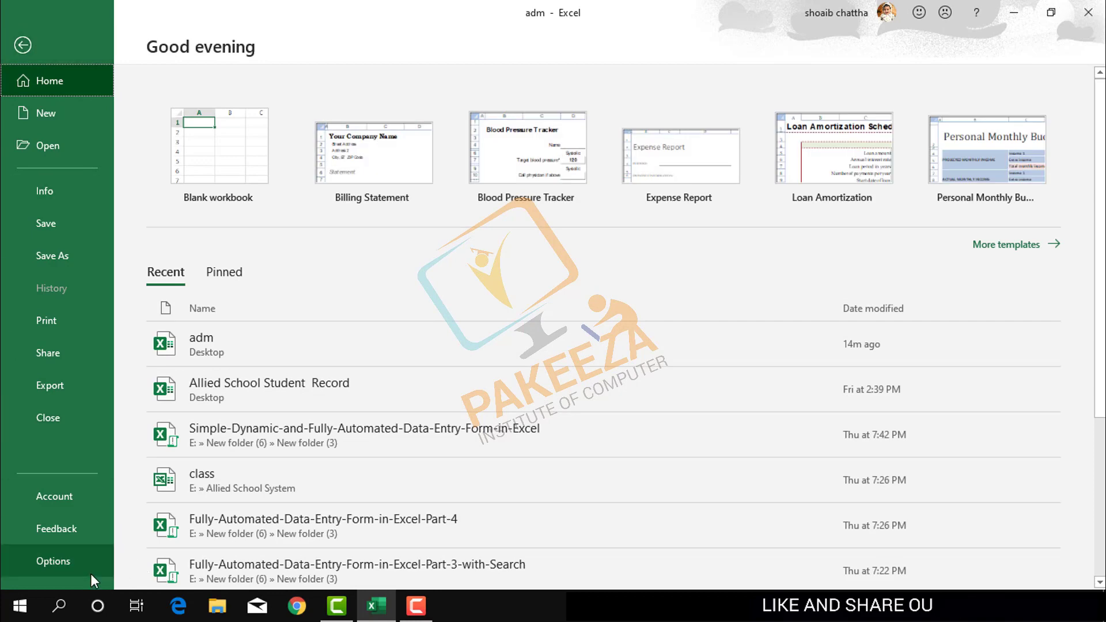
left_click(75, 563)
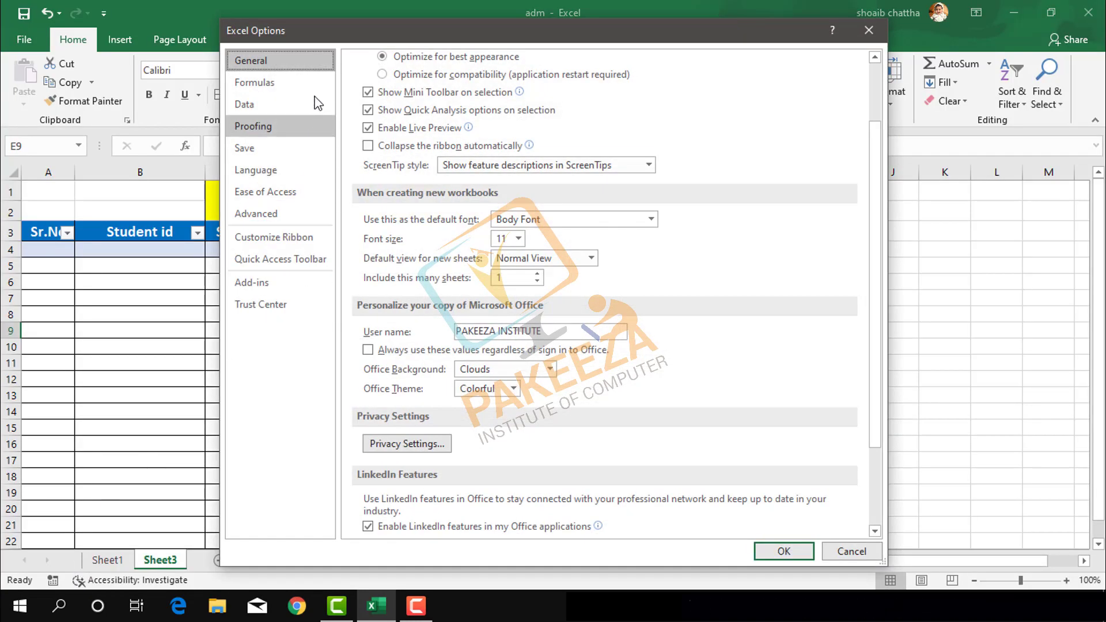
left_click(271, 237)
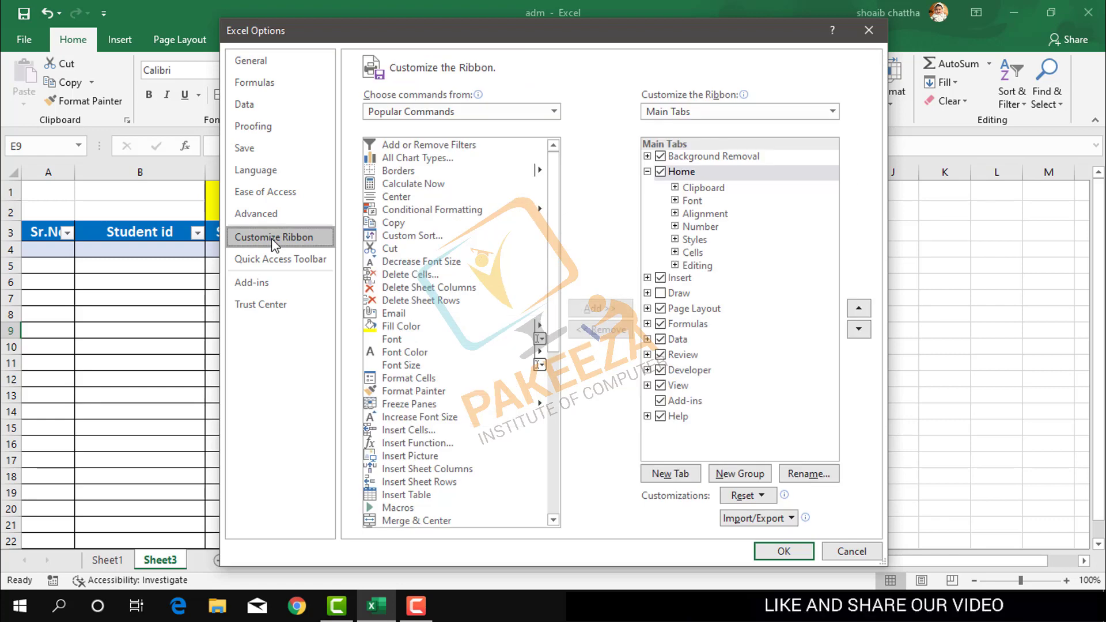
left_click(410, 117)
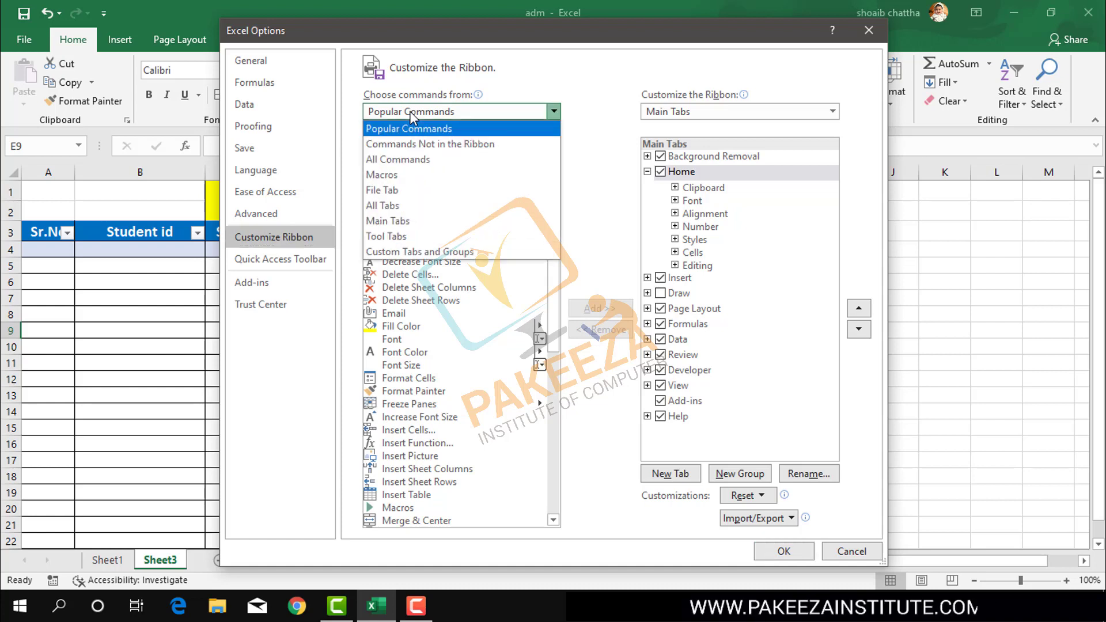
left_click(409, 144)
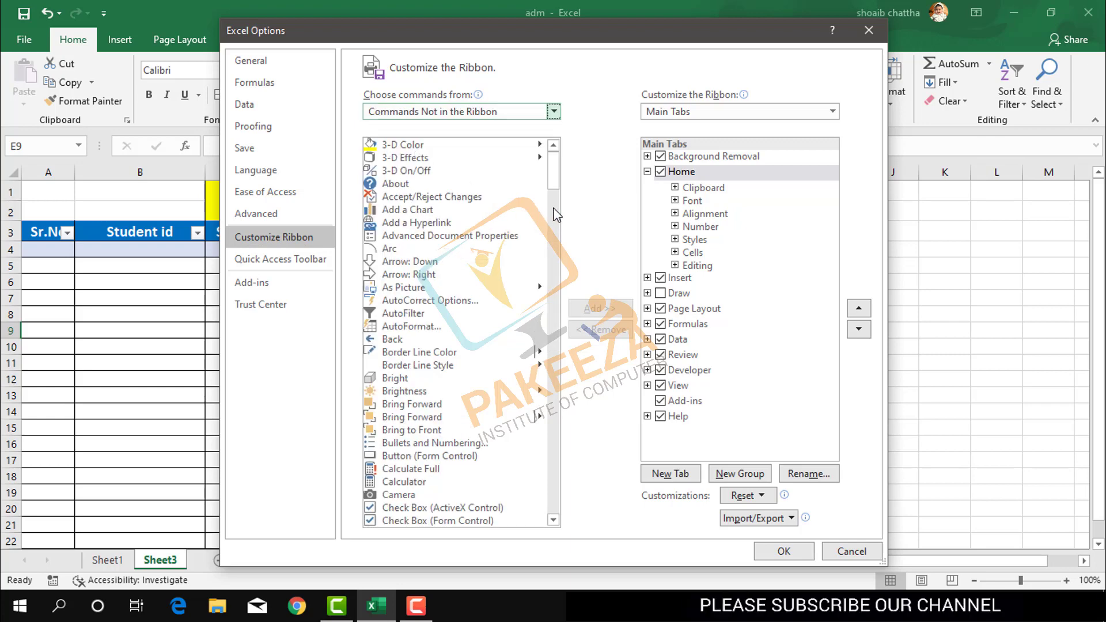
left_click_drag(561, 203, 563, 281)
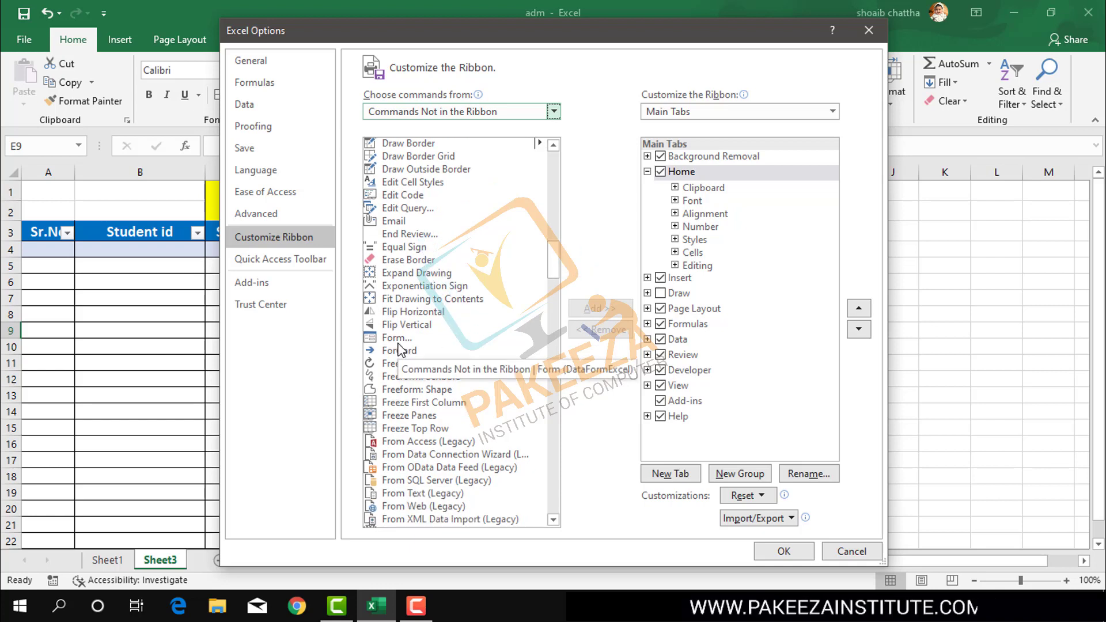
left_click(647, 171)
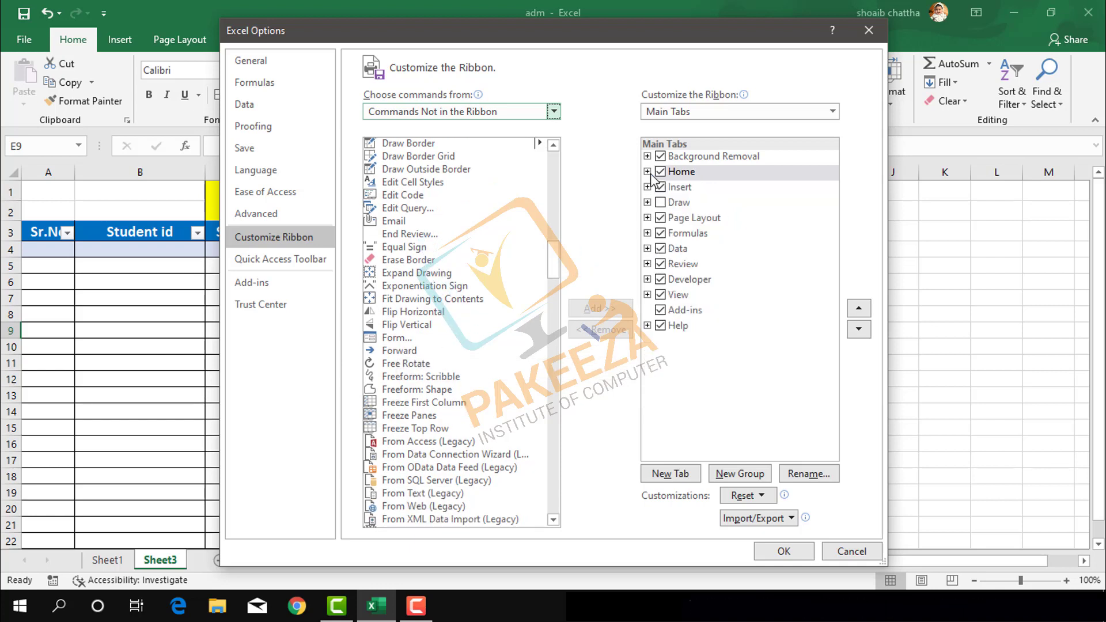
left_click(395, 340)
left_click(587, 308)
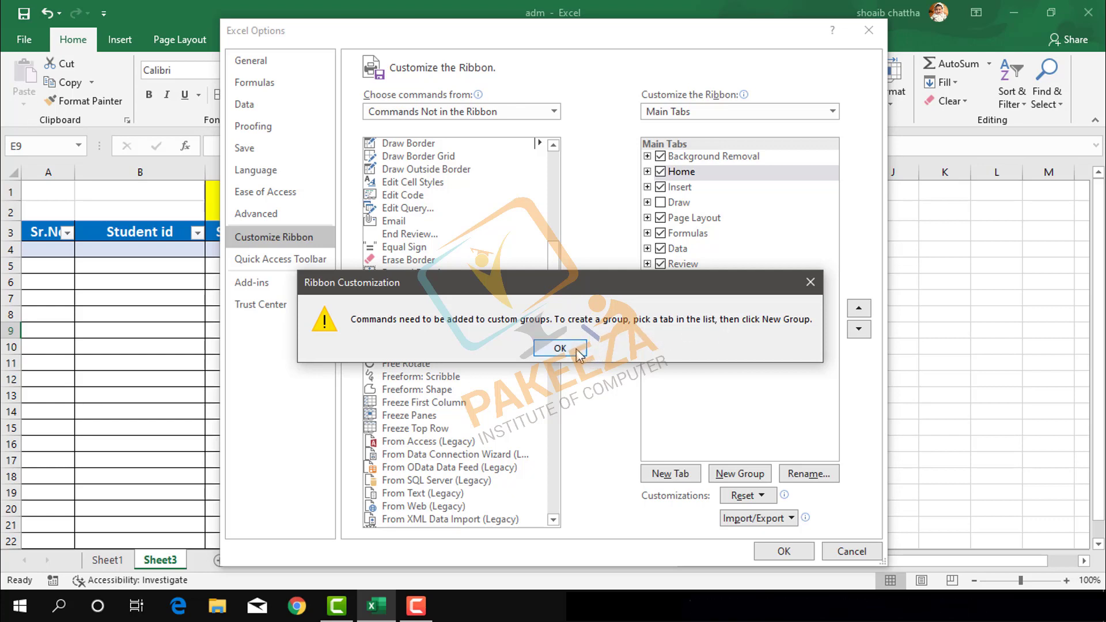
Create a new custom tab with a group and add the Form command to it.
left_click(558, 348)
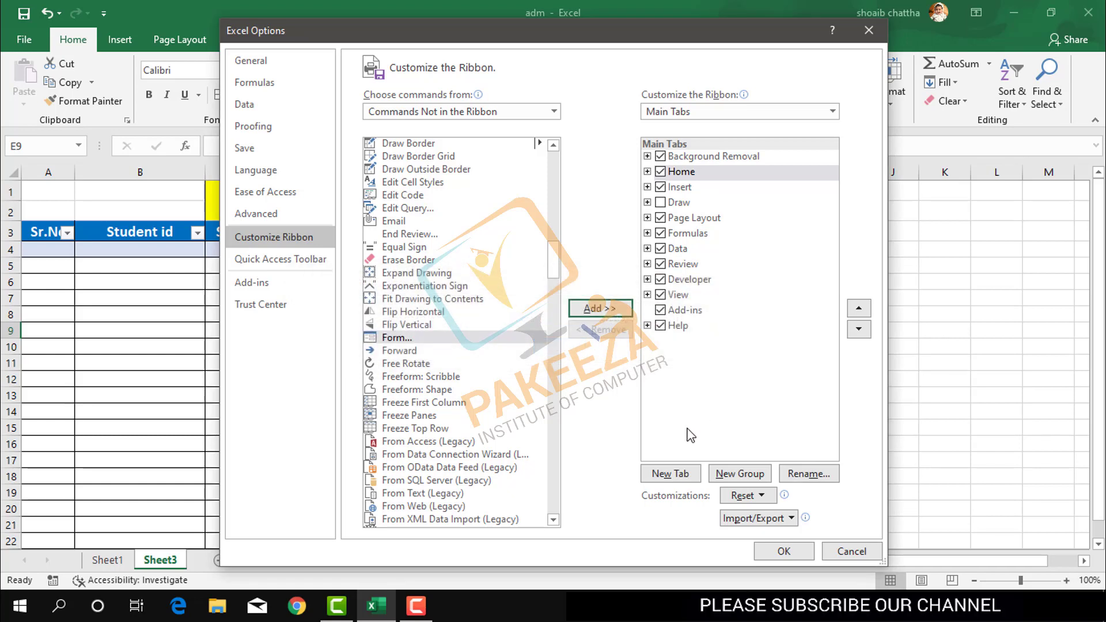
left_click(676, 470)
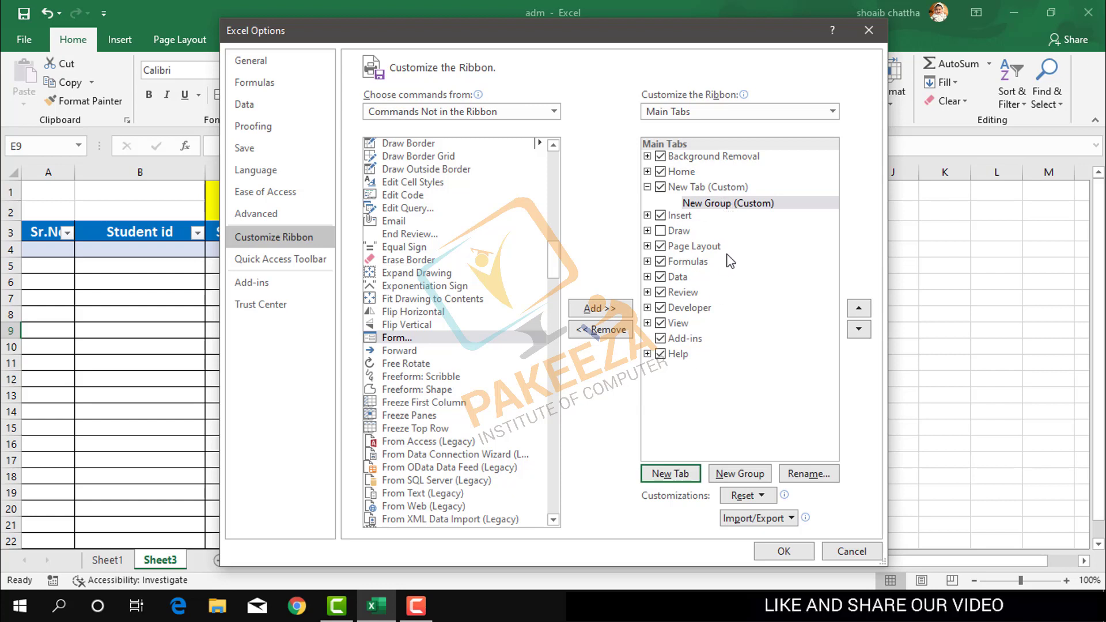
left_click(599, 309)
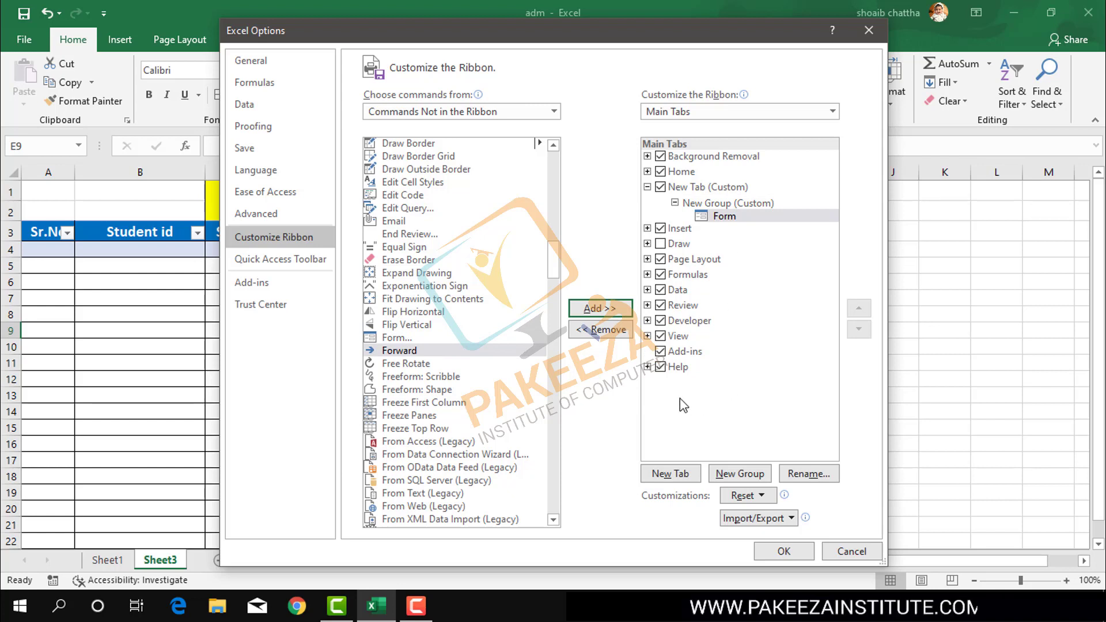
Remove the extra custom groups so only Form's group remains, and apply the ribbon changes.
left_click(729, 476)
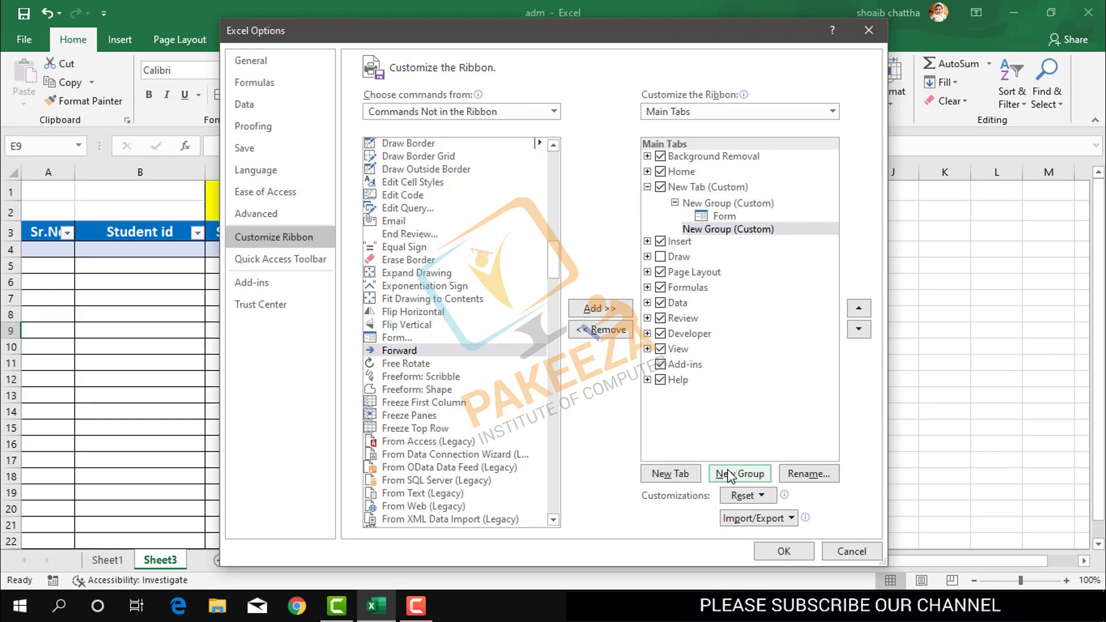
left_click(602, 329)
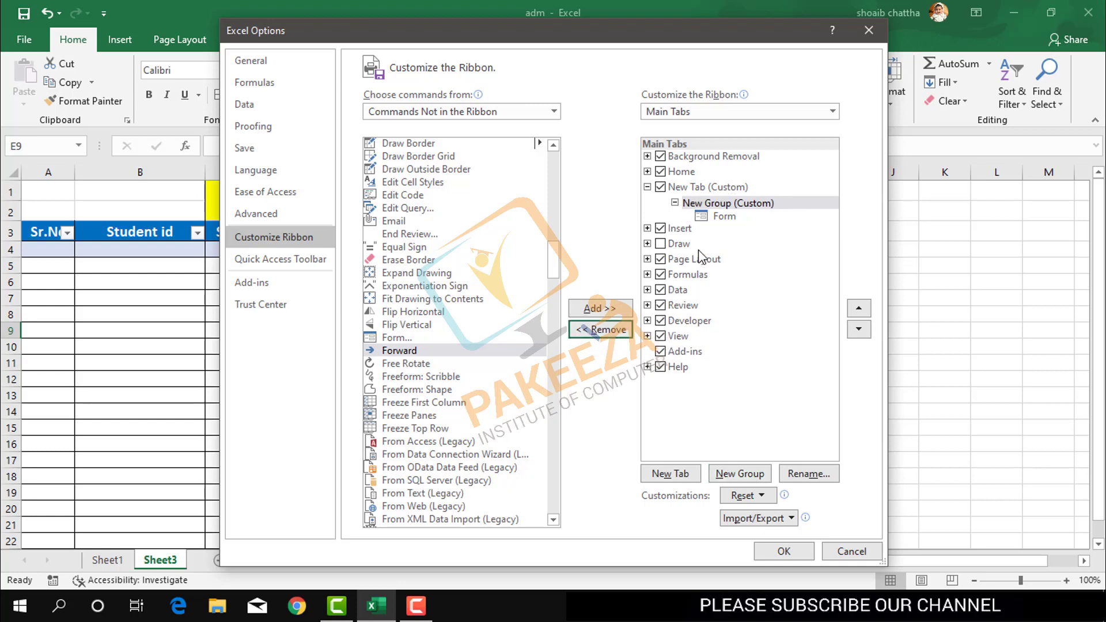
left_click(711, 216)
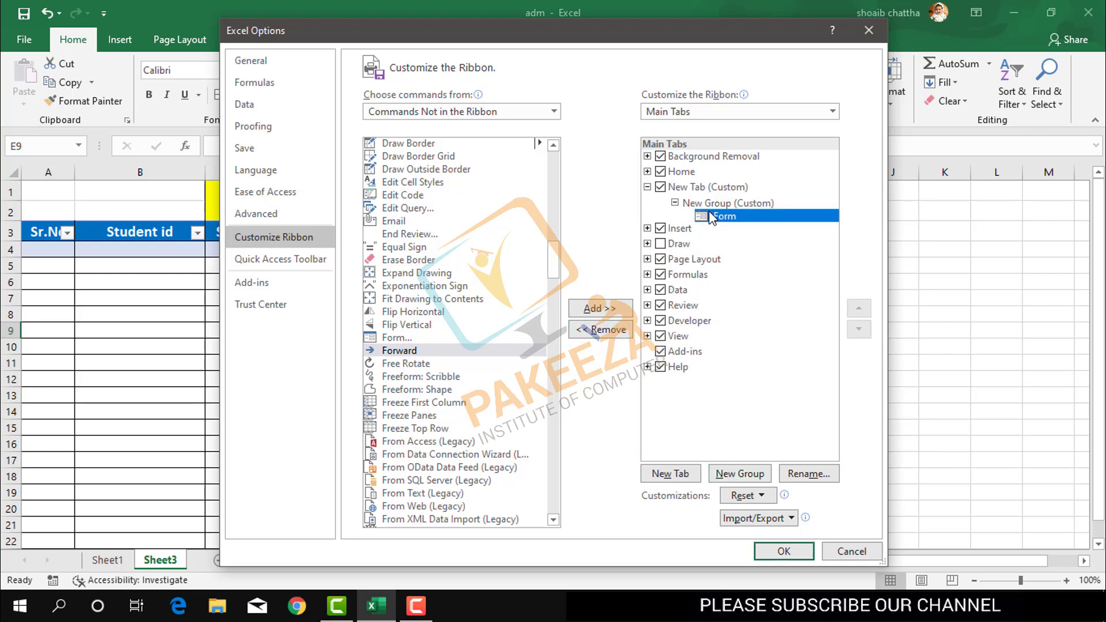
left_click(742, 475)
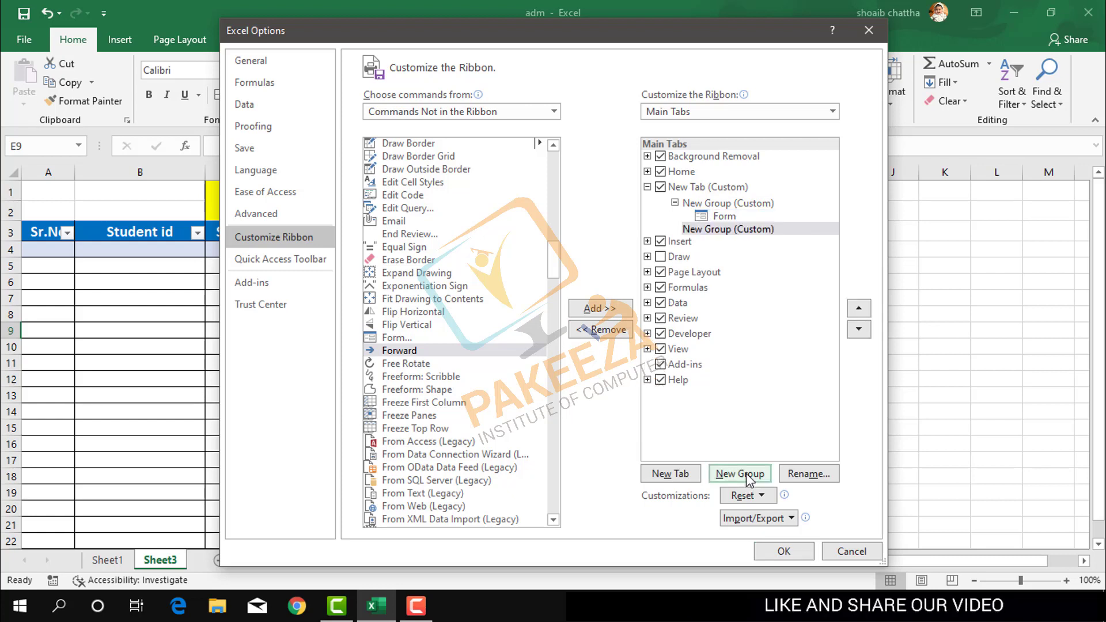
left_click(587, 333)
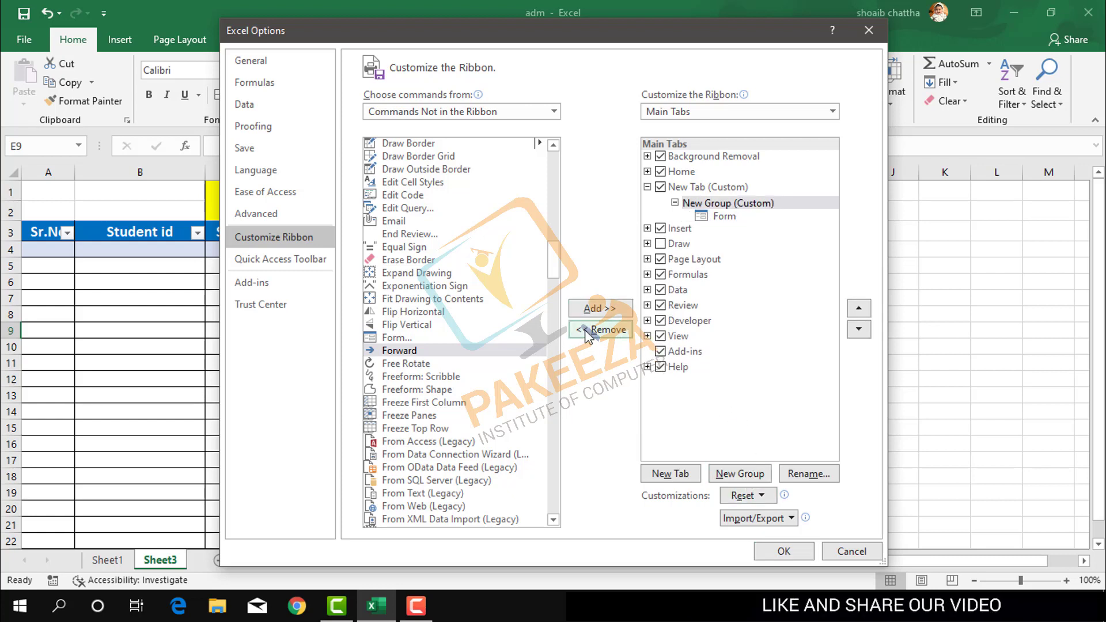
left_click(774, 554)
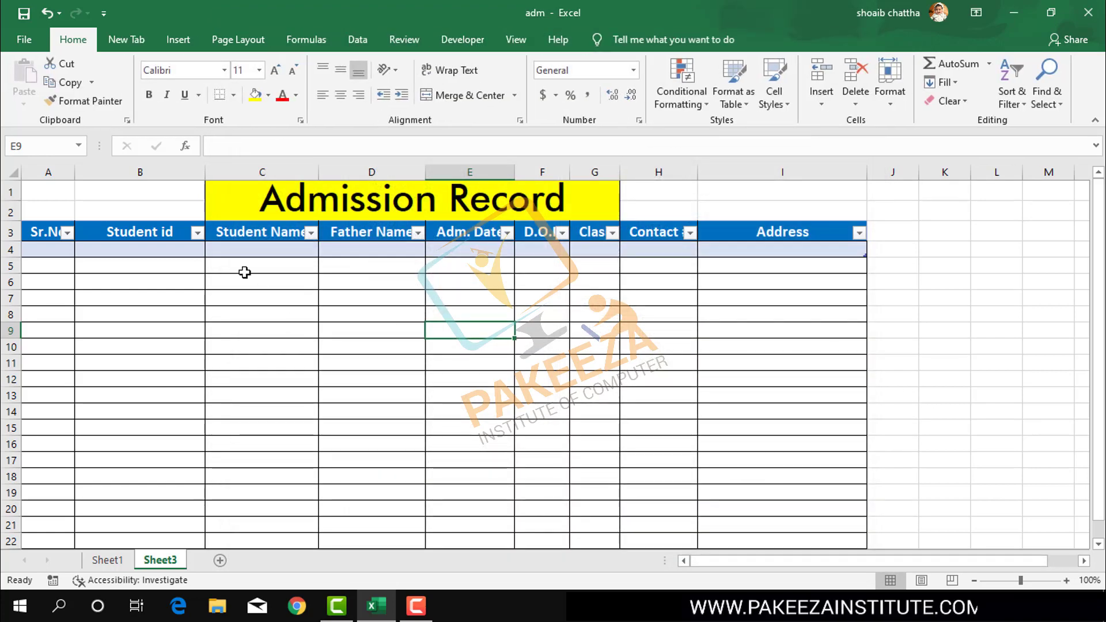
Go to Customize Ribbon in Excel Options and select the custom New Tab.
left_click(23, 39)
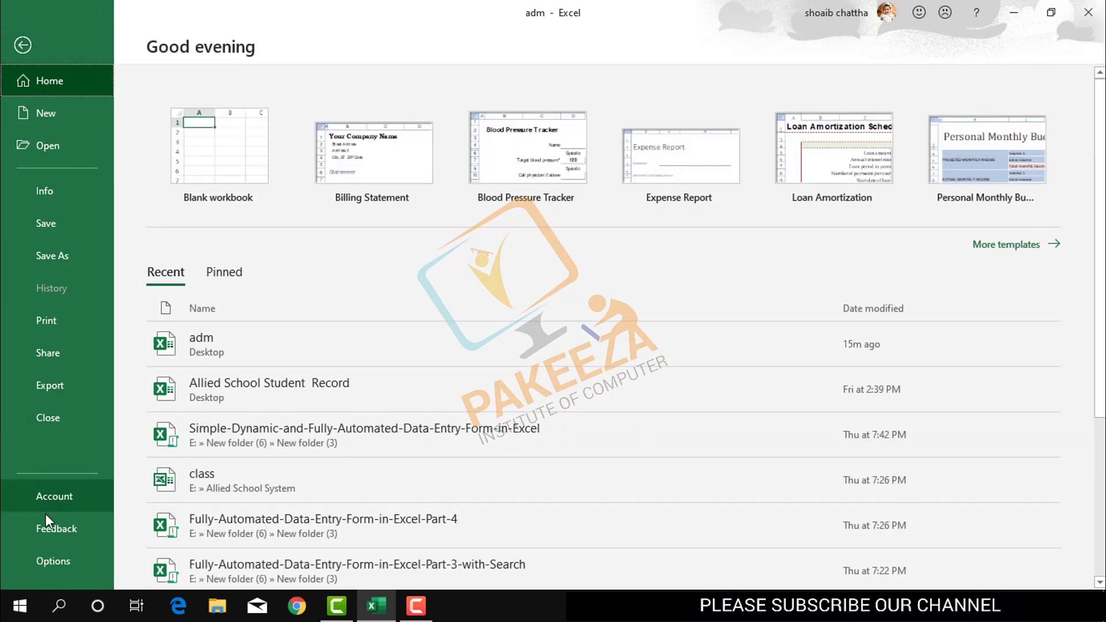
left_click(55, 555)
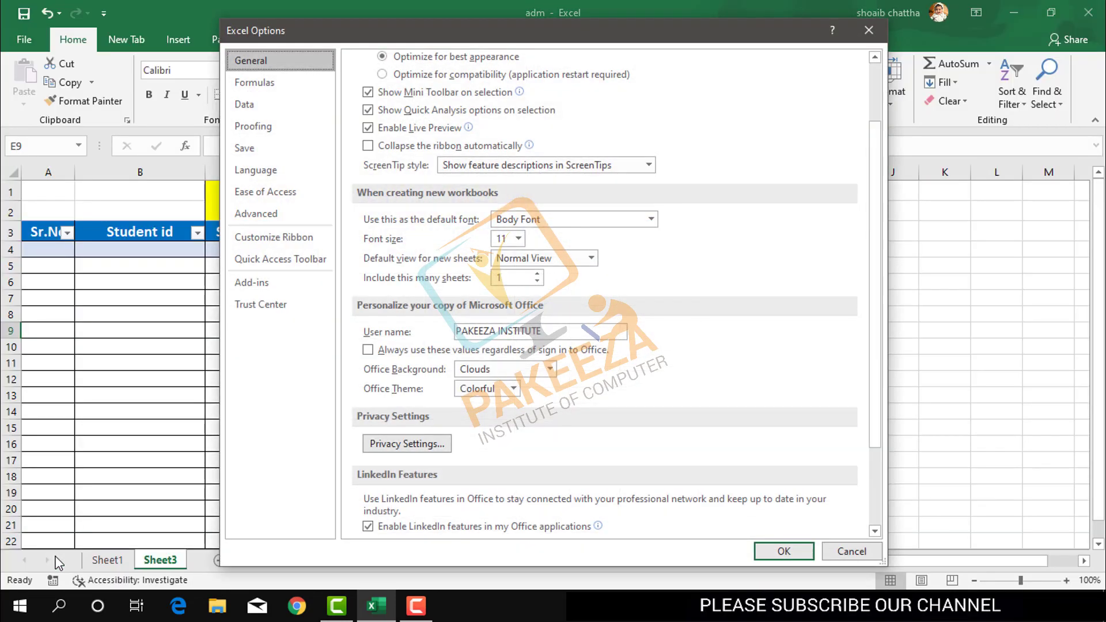
left_click(266, 237)
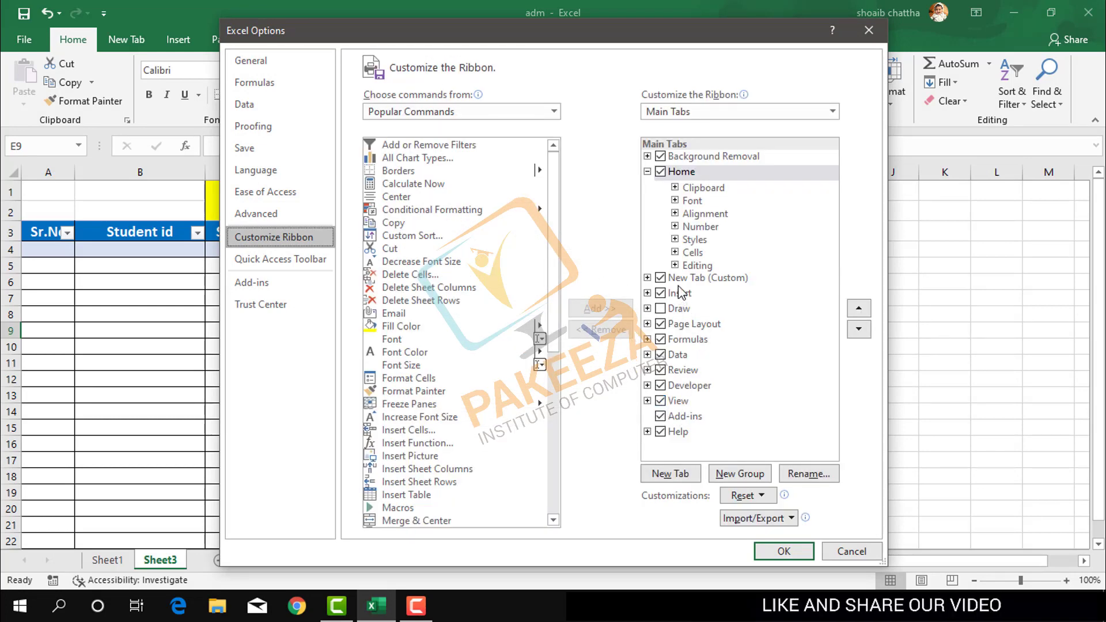
left_click(647, 172)
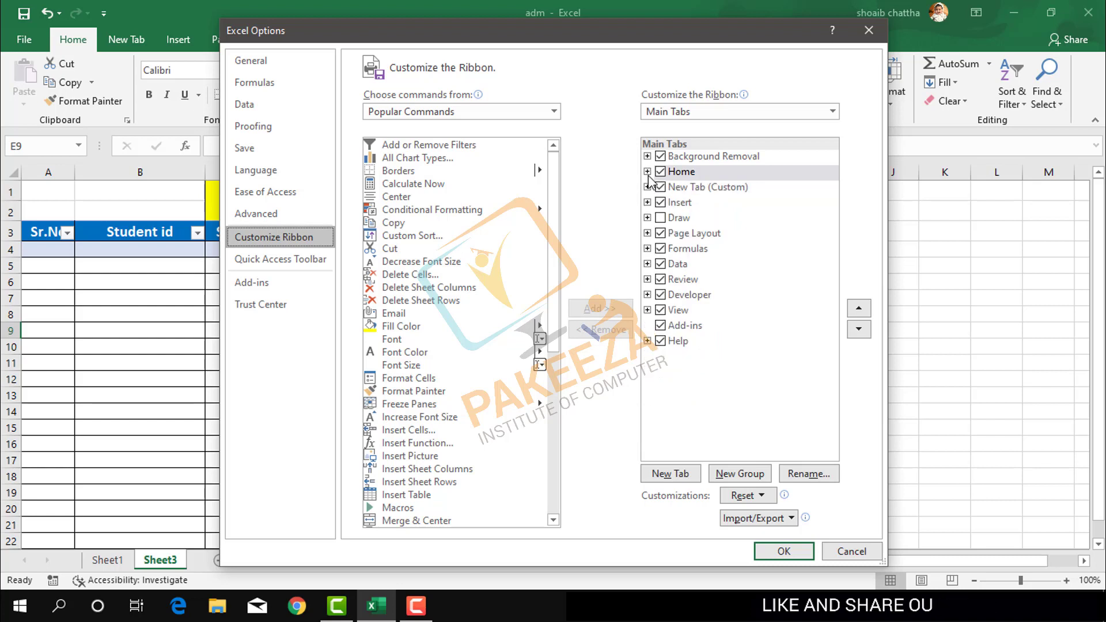
left_click(679, 188)
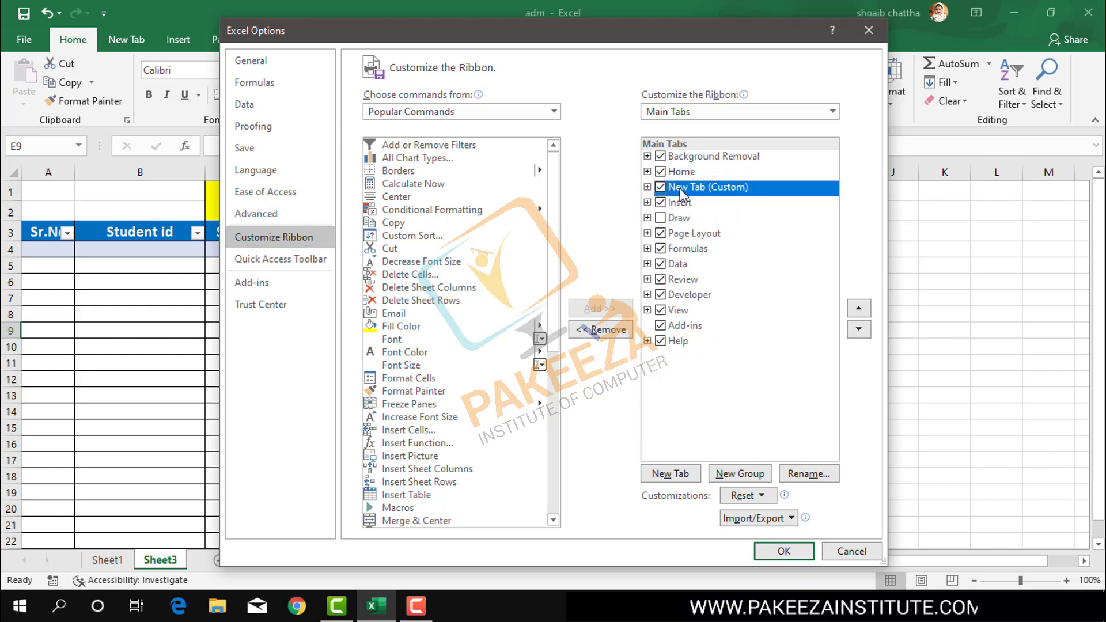
left_click(646, 187)
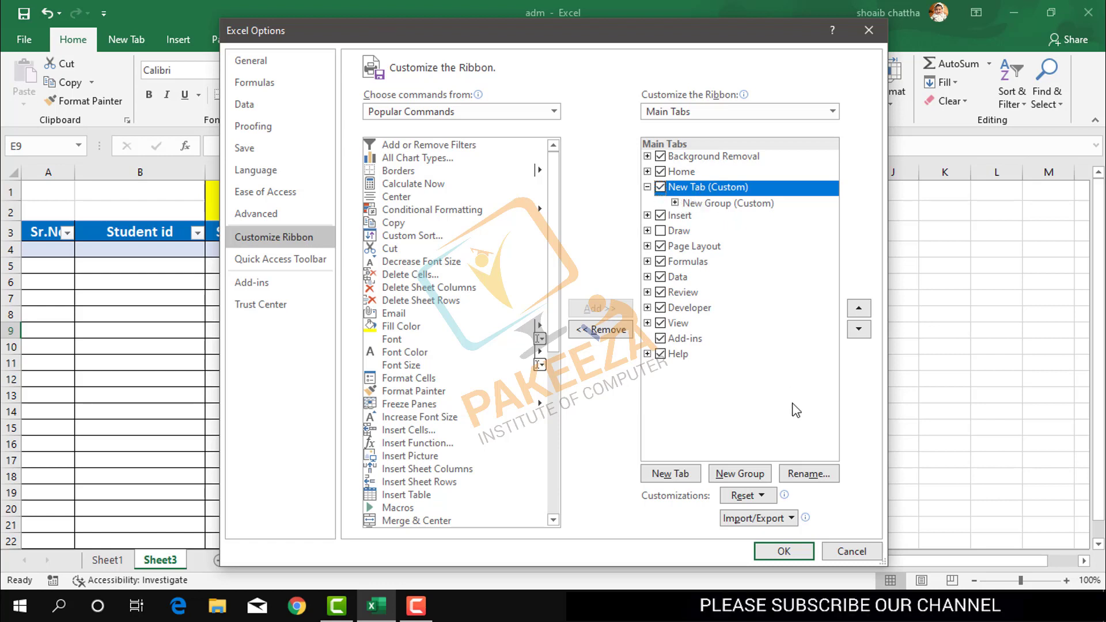
Rename the custom tab to 'Data Entry' and save the ribbon changes.
left_click(803, 471)
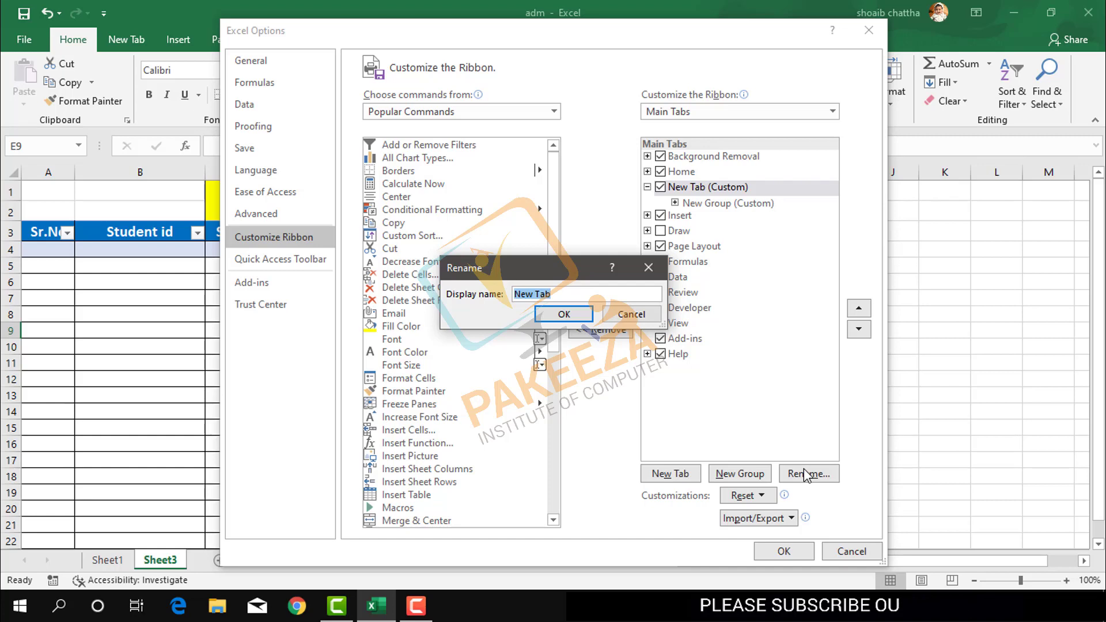
type("Data Entry")
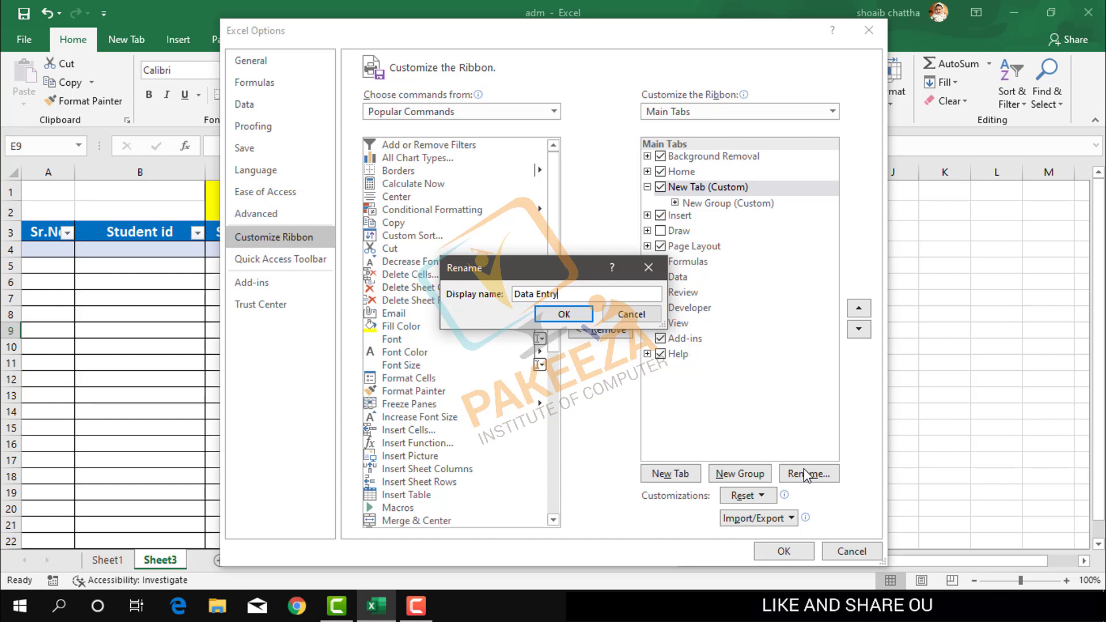
left_click(558, 317)
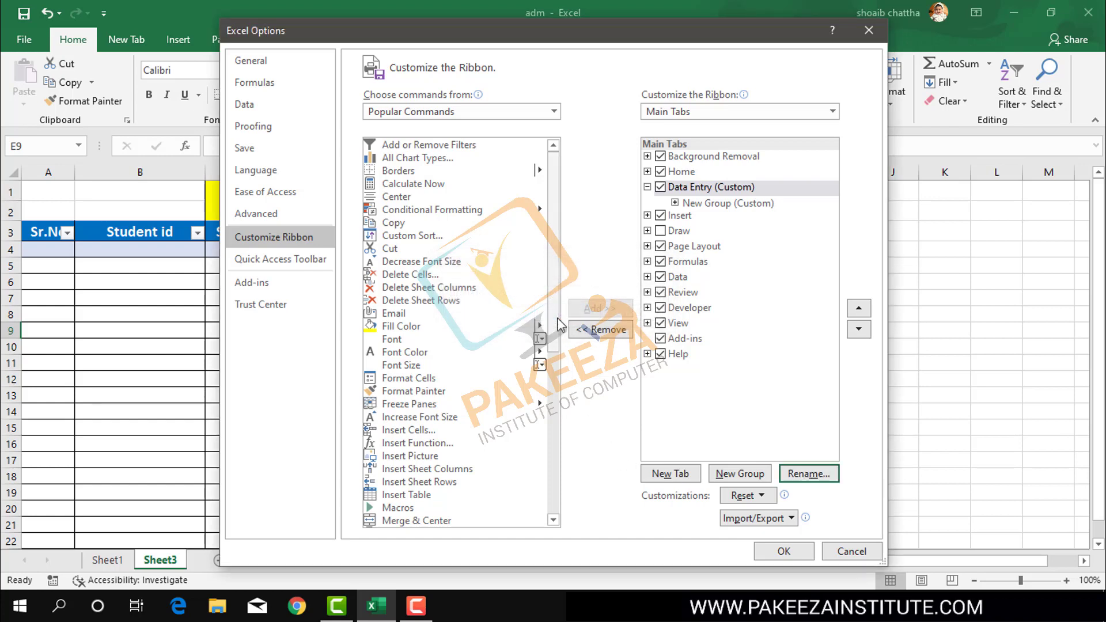
left_click(675, 202)
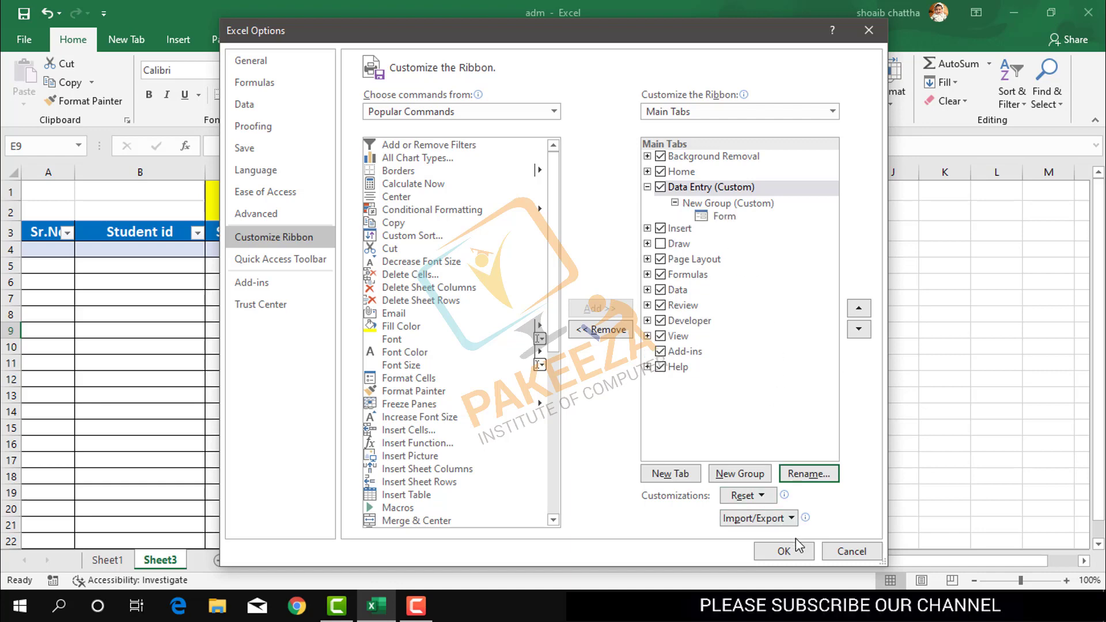
left_click(785, 550)
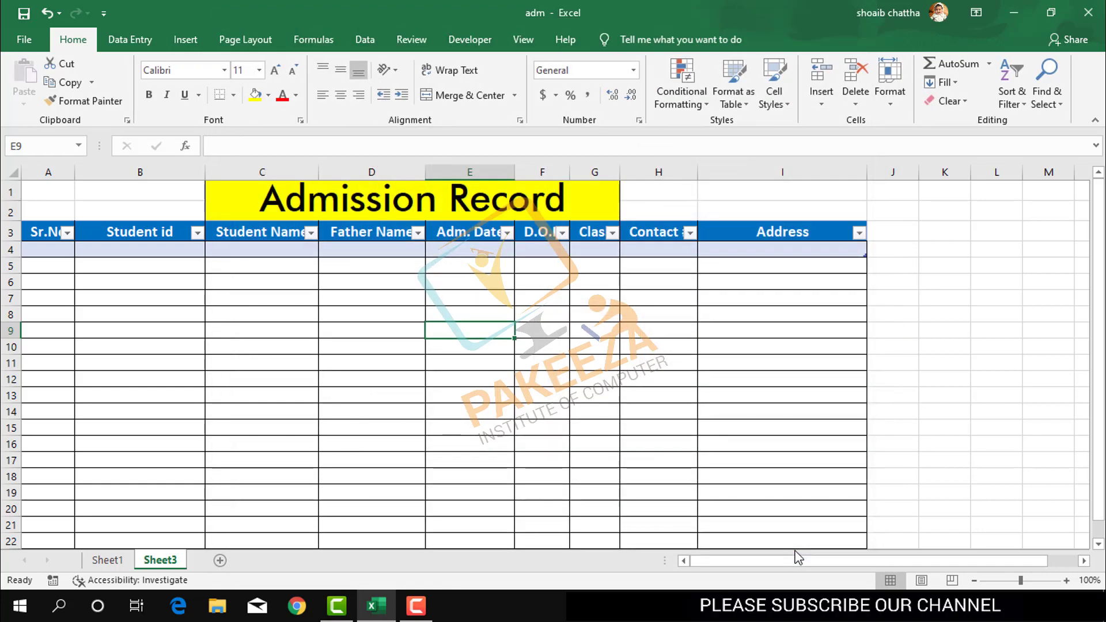
On the Data Entry tab, try Form, dismiss the range warning, and widen column A.
left_click(130, 40)
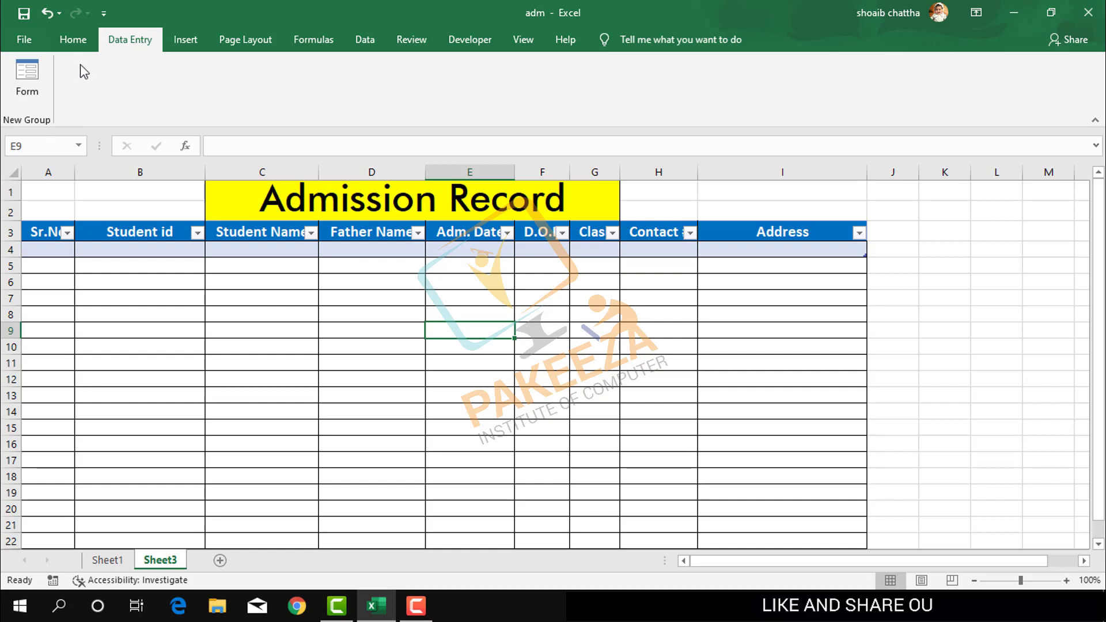
left_click(20, 81)
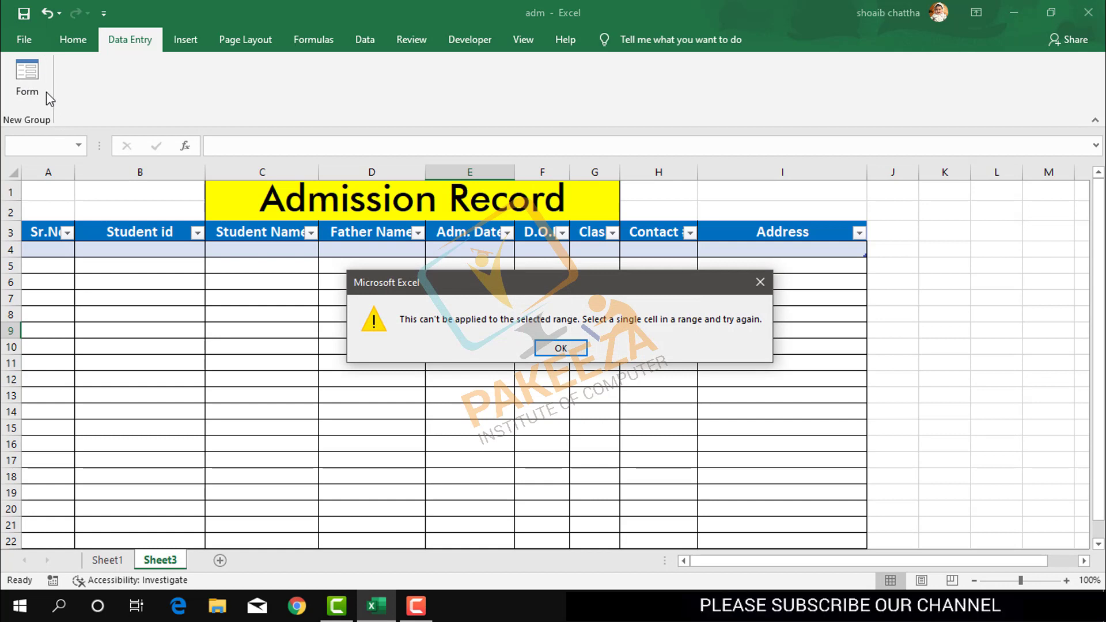
left_click(560, 347)
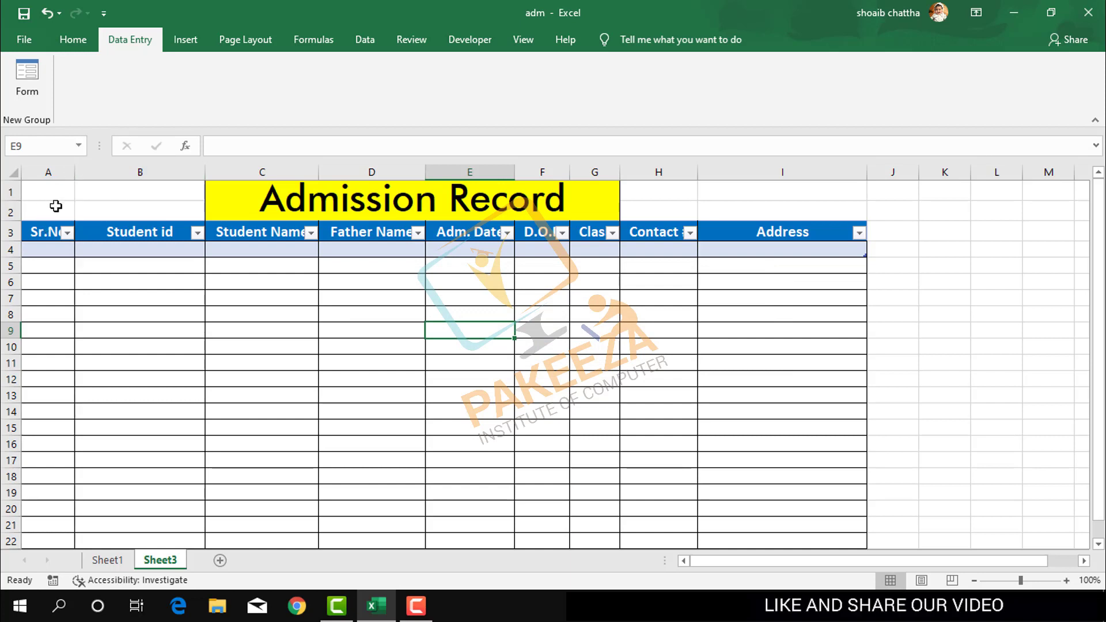
left_click_drag(75, 171, 103, 172)
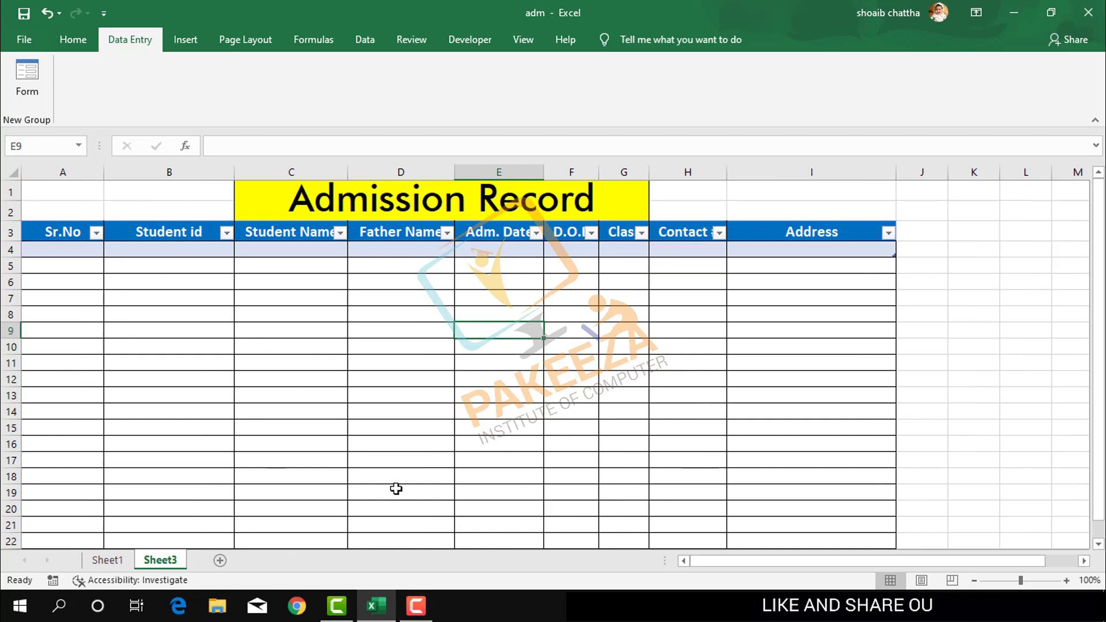
left_click(415, 605)
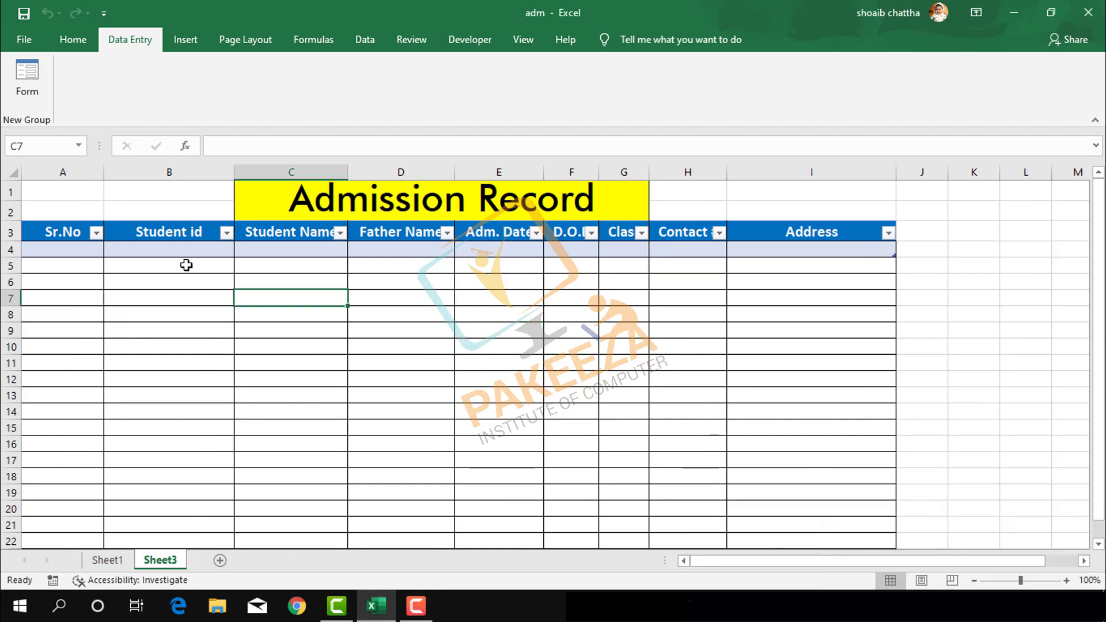
Retry the Form command, dismiss the range warning, and leave a cell unchanged.
left_click(27, 75)
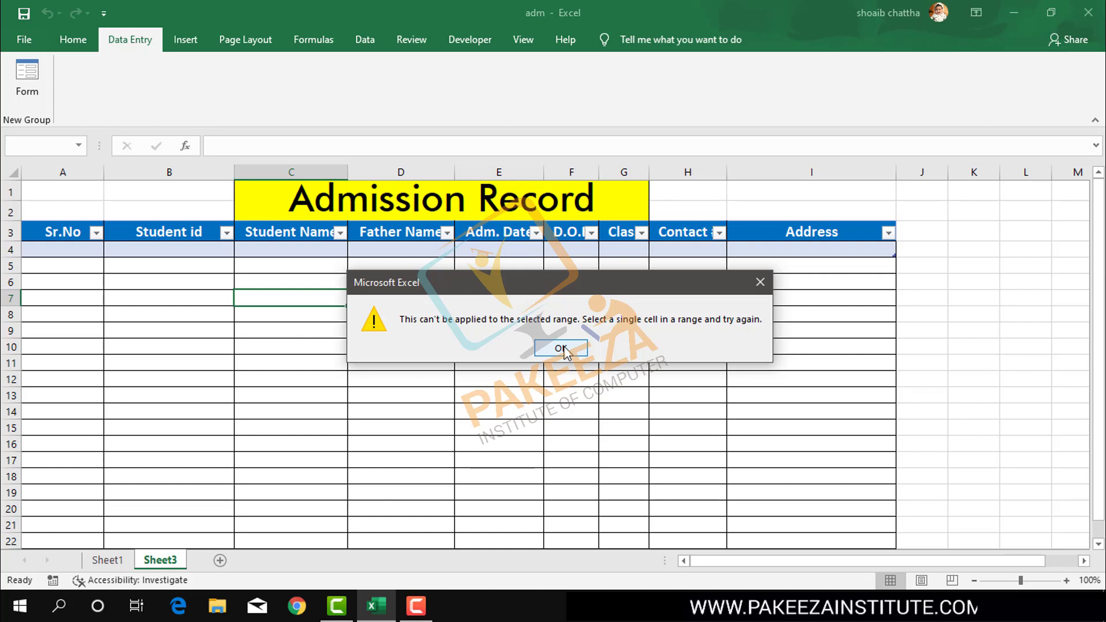
left_click(562, 348)
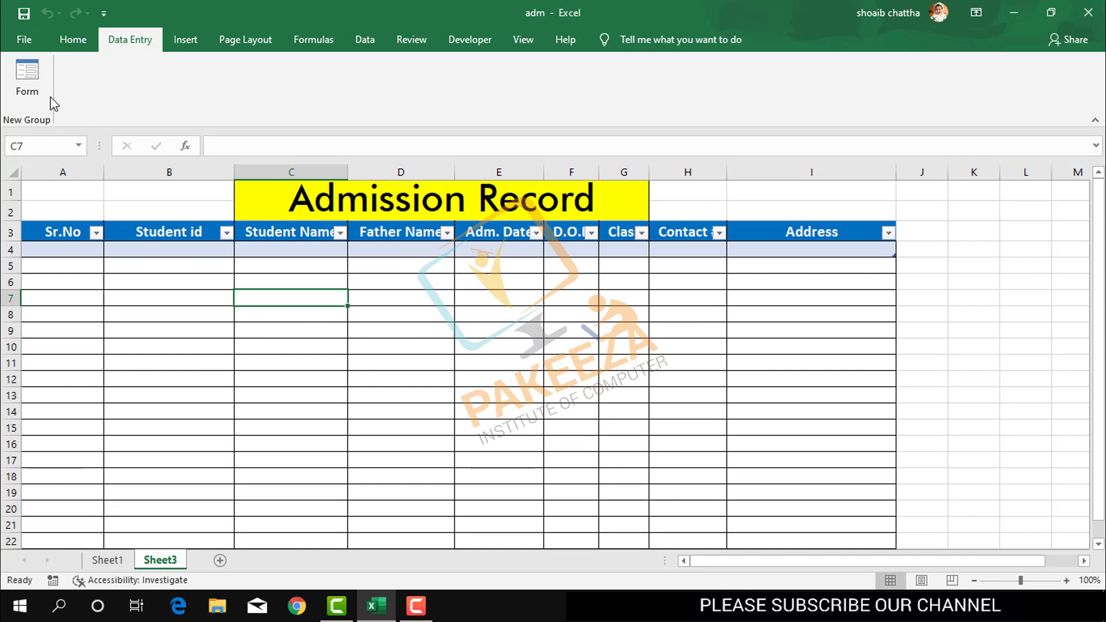
double_click(281, 297)
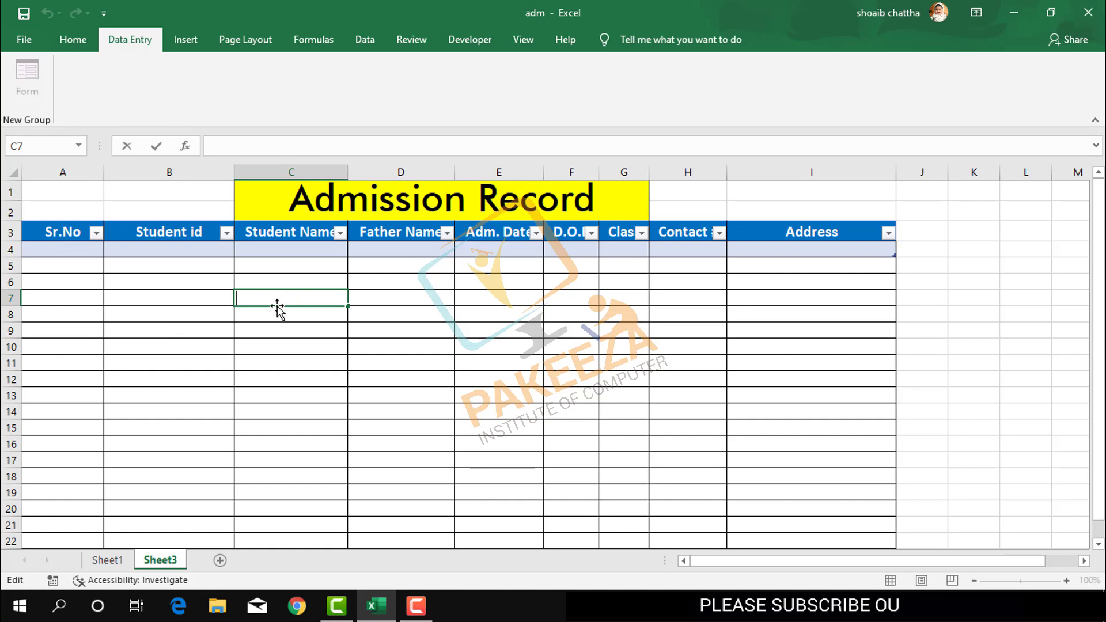
key("Return")
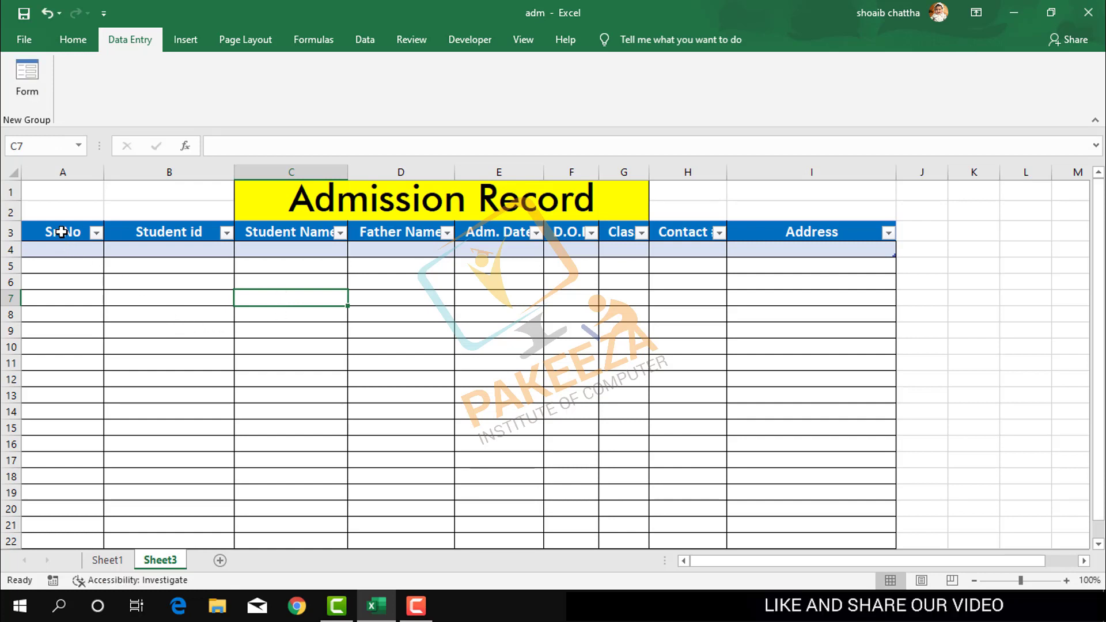
Retry Form from cell A5, dismiss the warning, and select the Sr.No header A3.
left_click(61, 232)
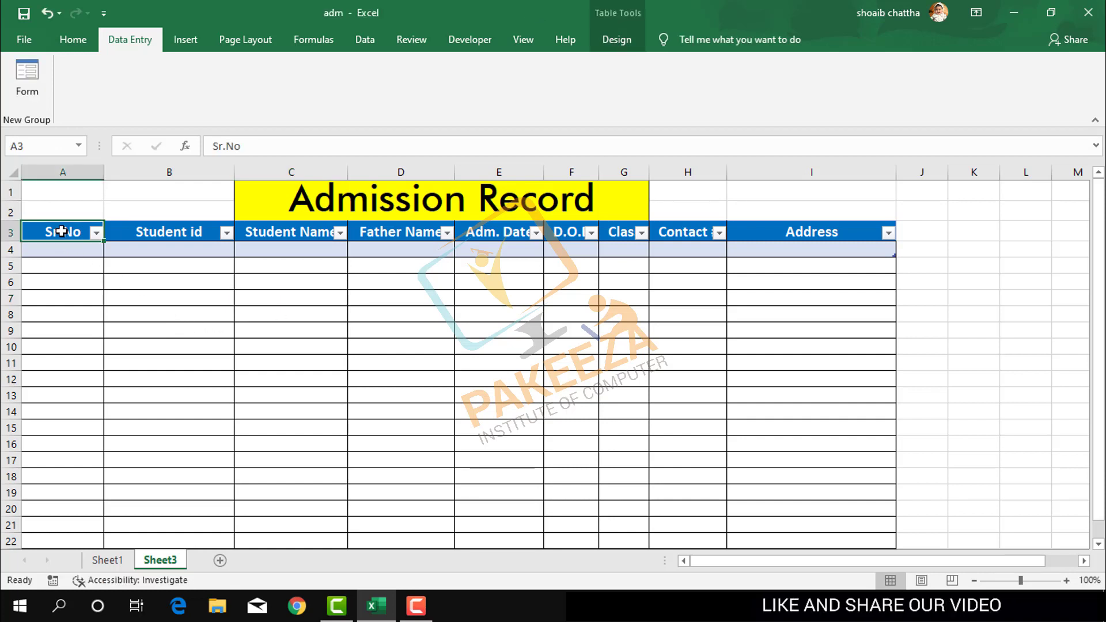
left_click(44, 265)
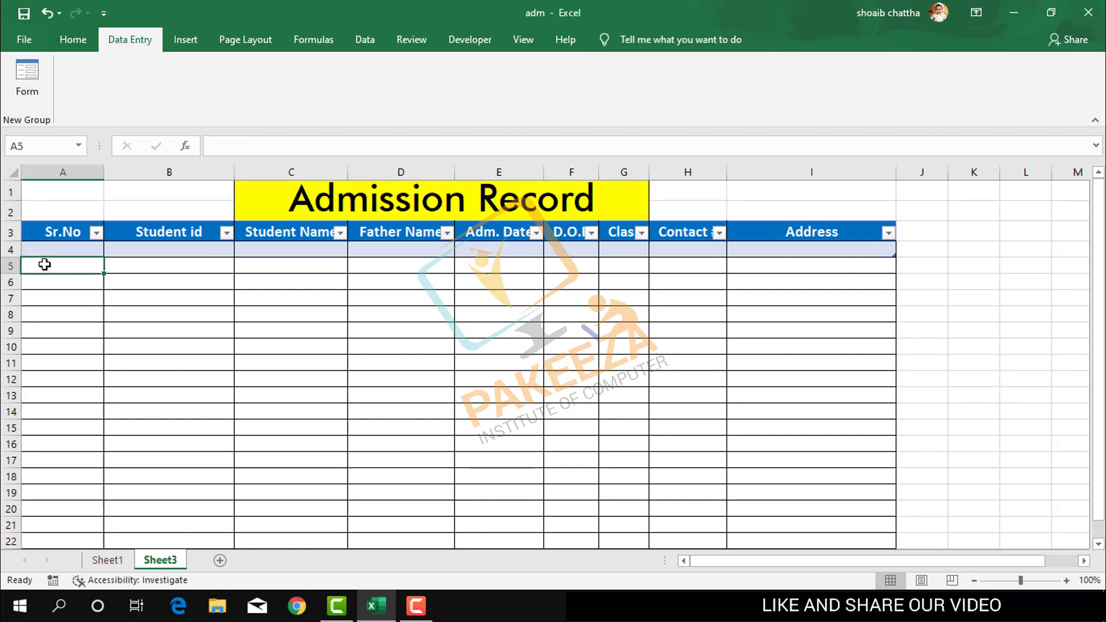
left_click(30, 81)
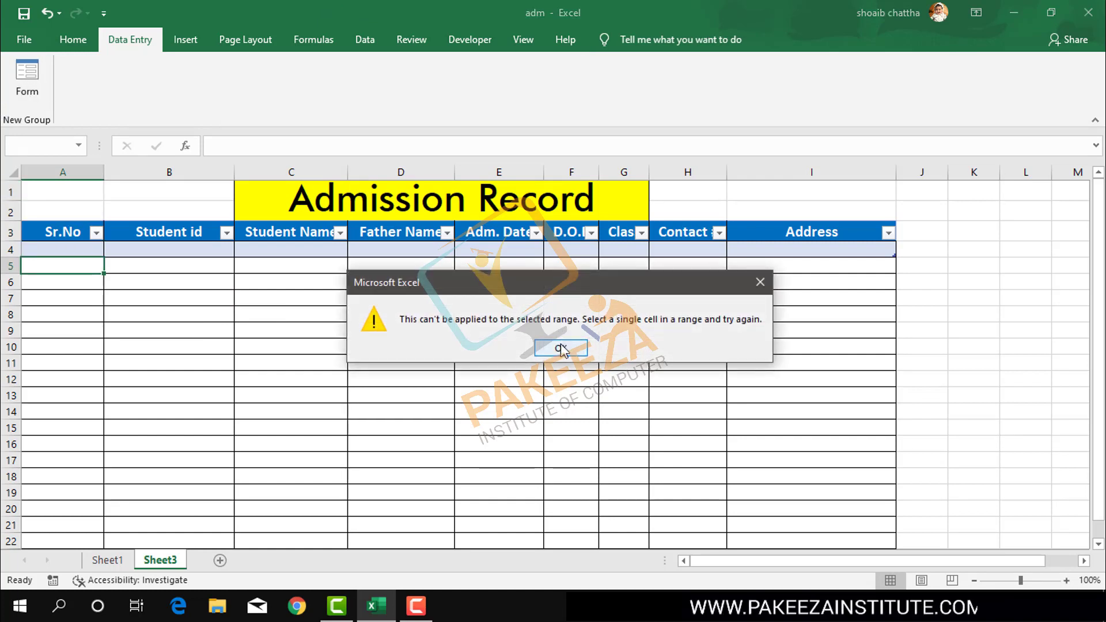
left_click(561, 347)
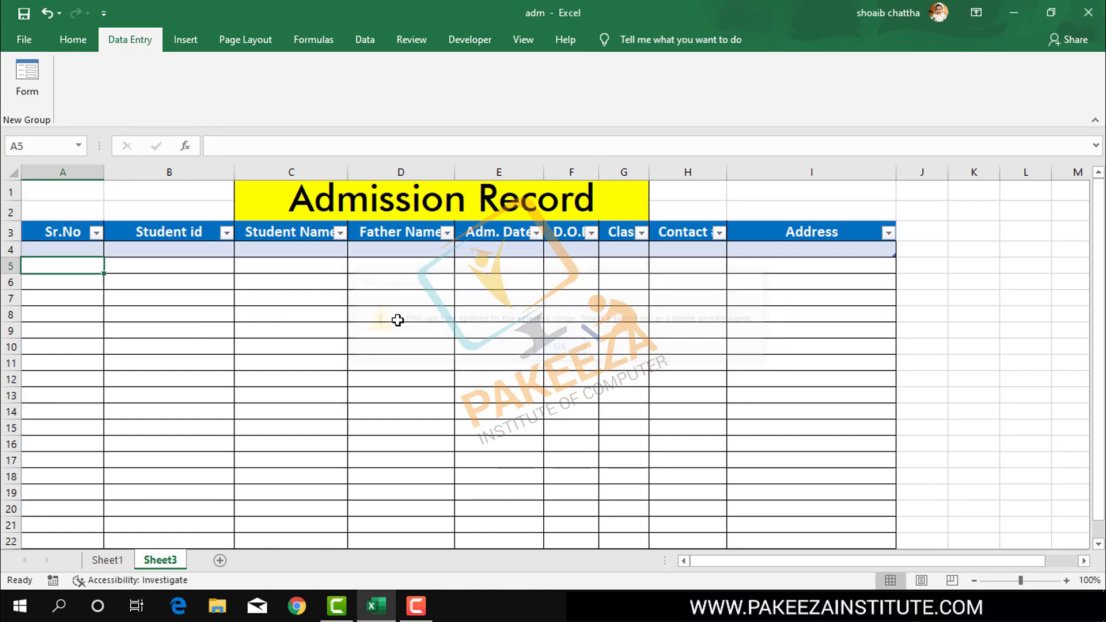
left_click(65, 228)
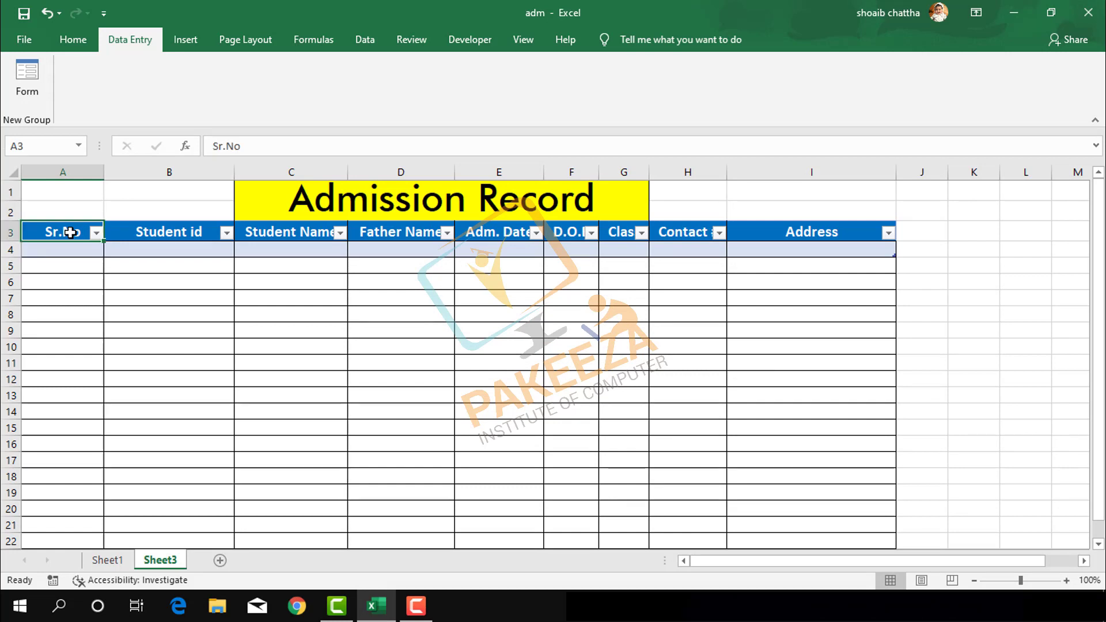
Open the data form, move it off the table, and enter Sr.No 1.
left_click(33, 99)
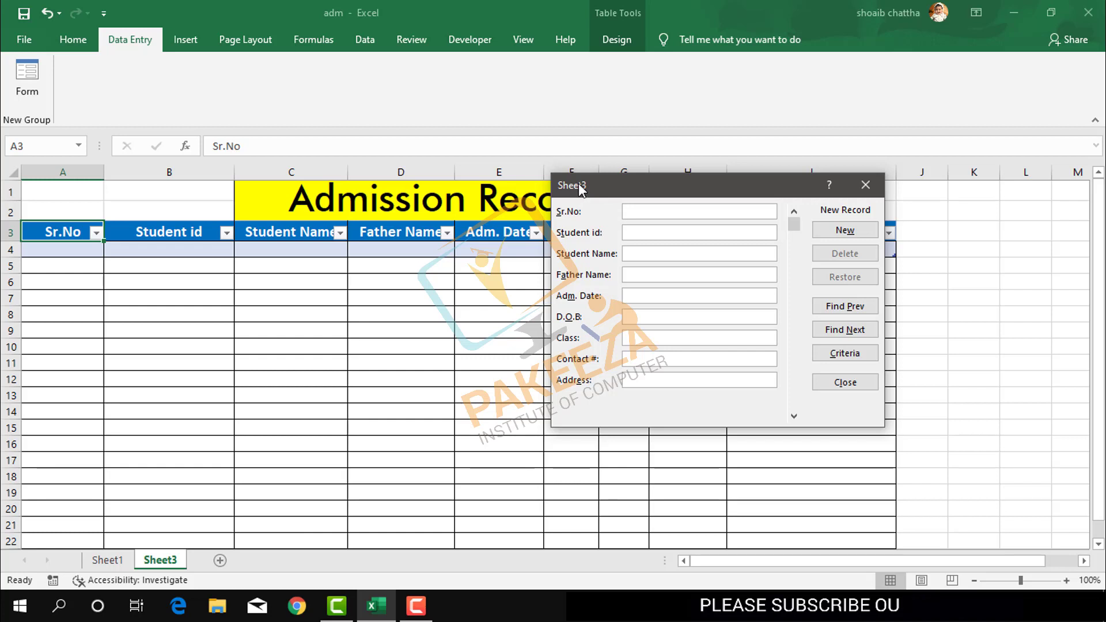
mouse_move(572, 191)
left_mouse_down()
mouse_move(716, 239)
mouse_move(709, 280)
left_mouse_up()
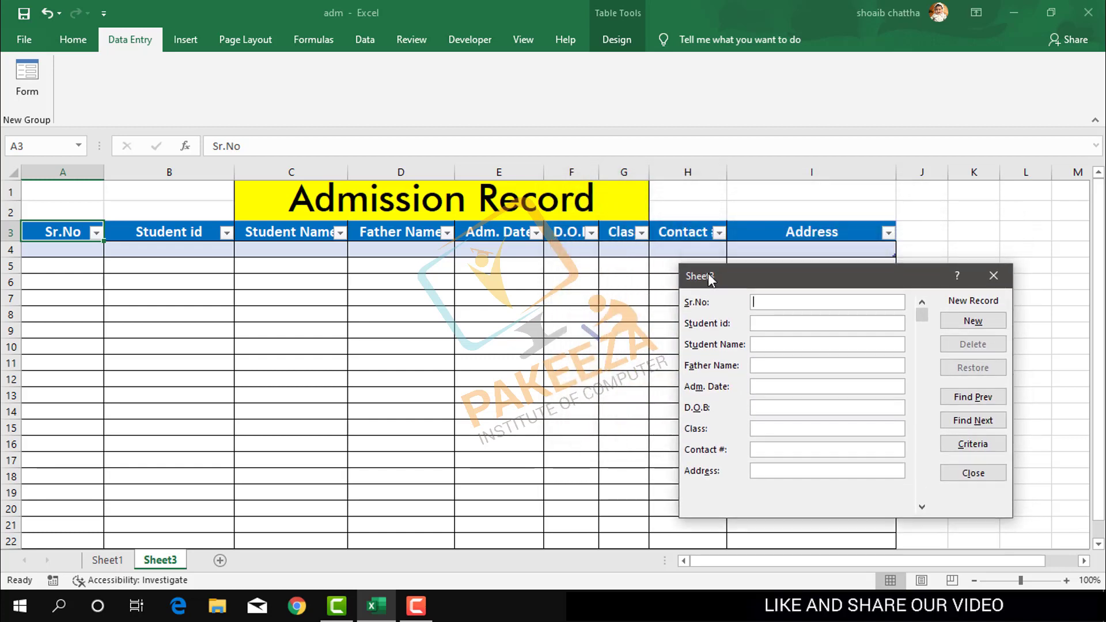
left_click(796, 307)
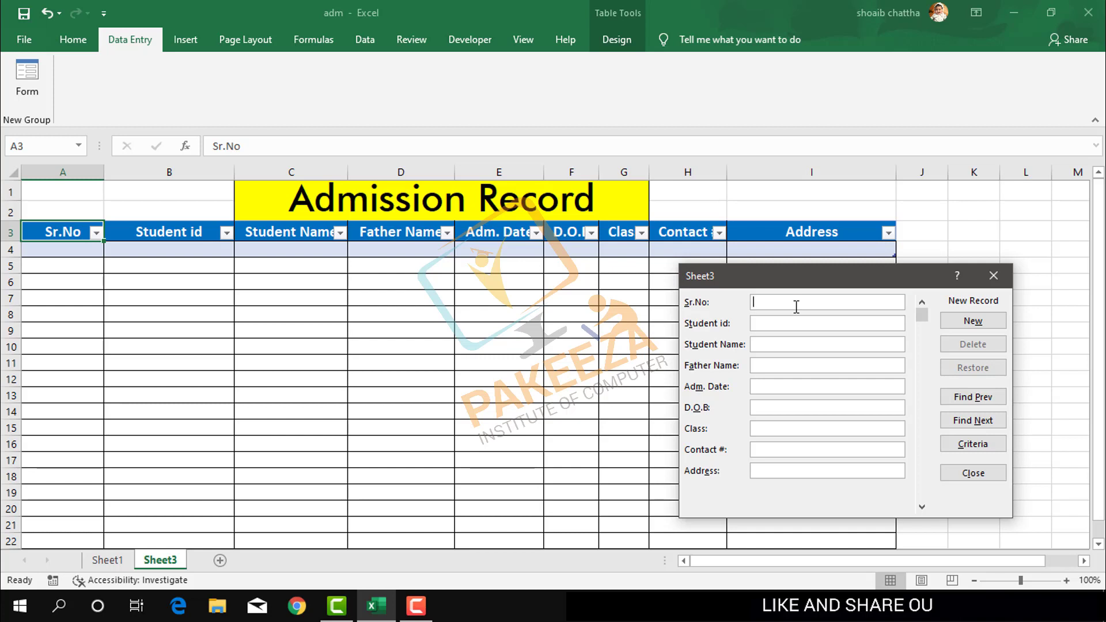
type("100")
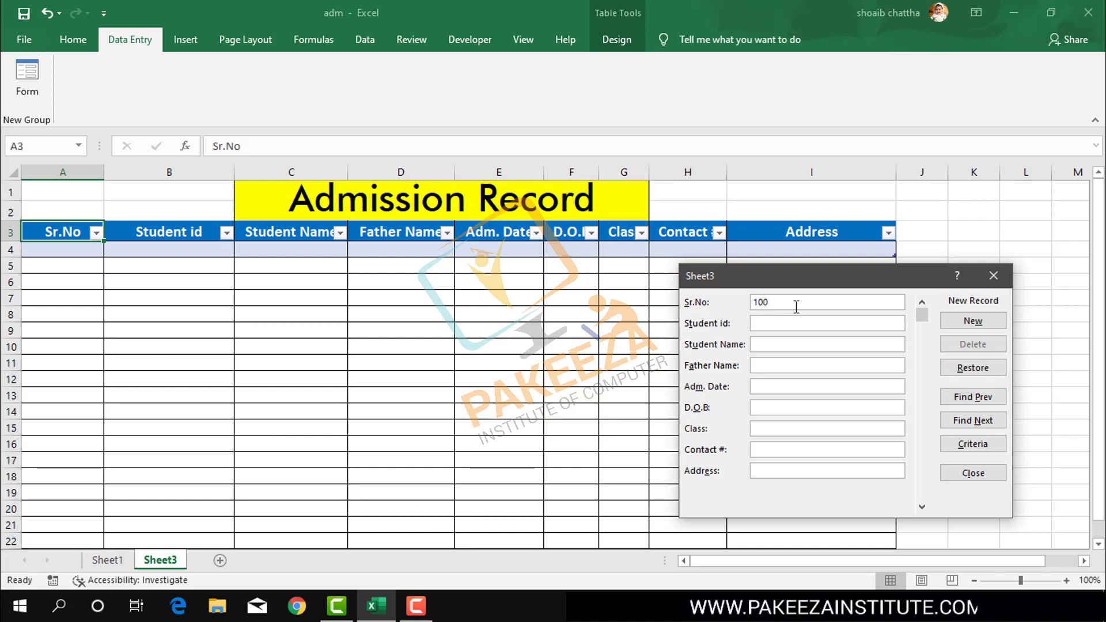
type("1")
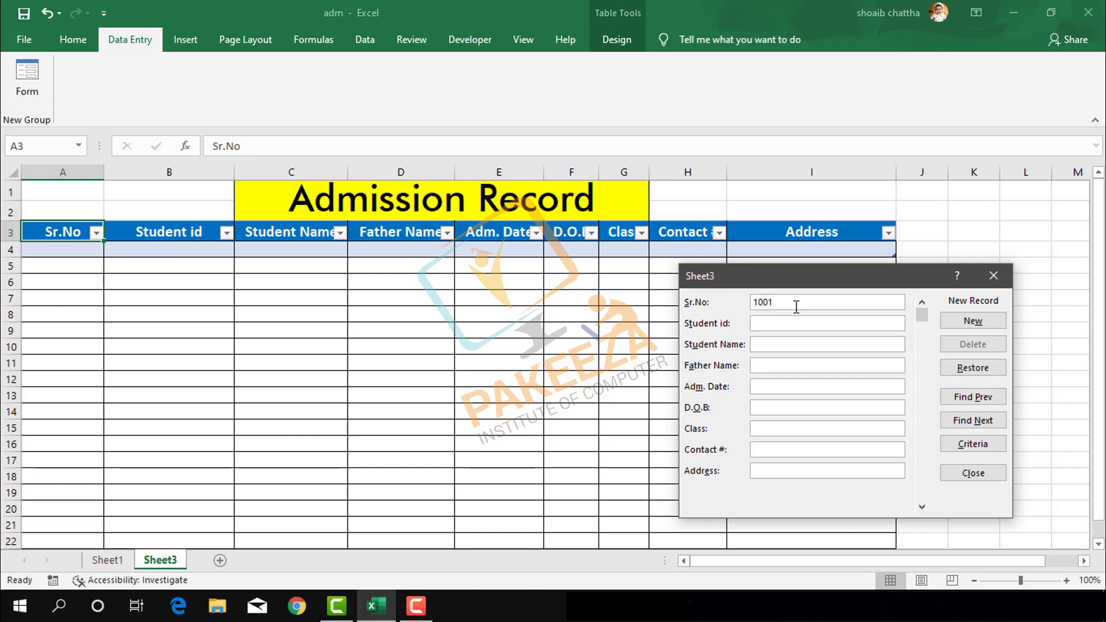
key("Tab")
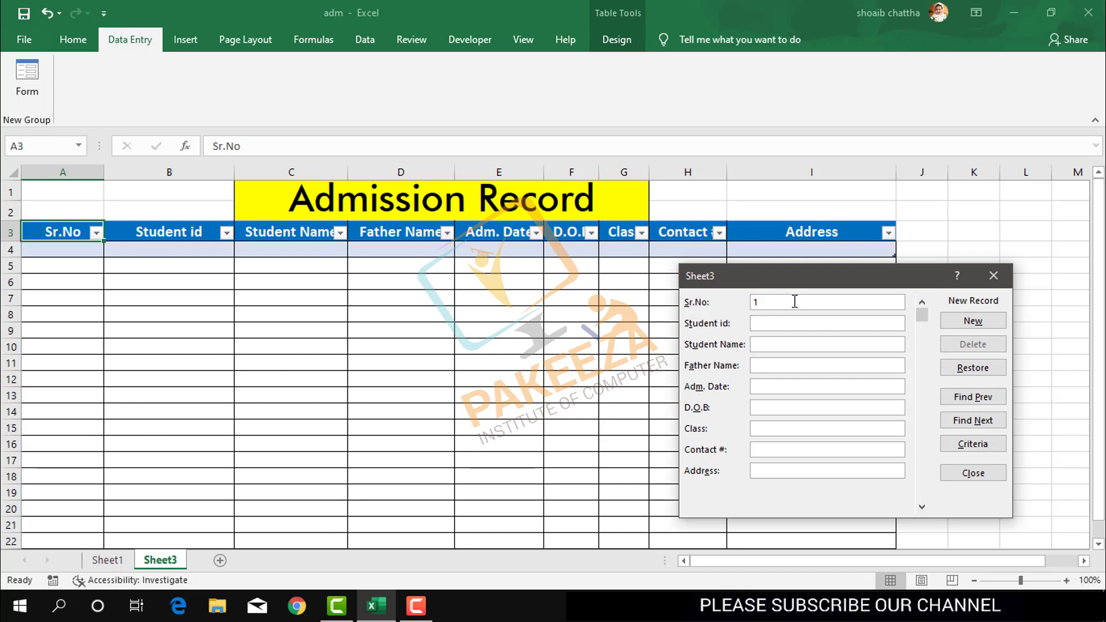
key("BackSpace")
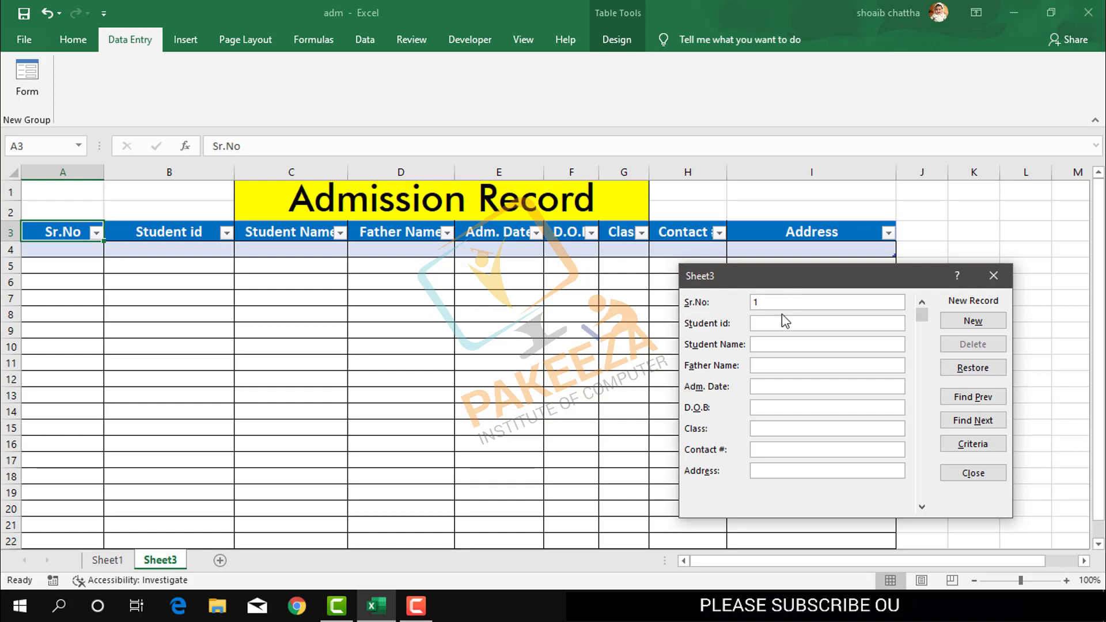
Fill in Student id 1001, the name fields, and the admission and birth dates.
left_click(776, 323)
type("1001")
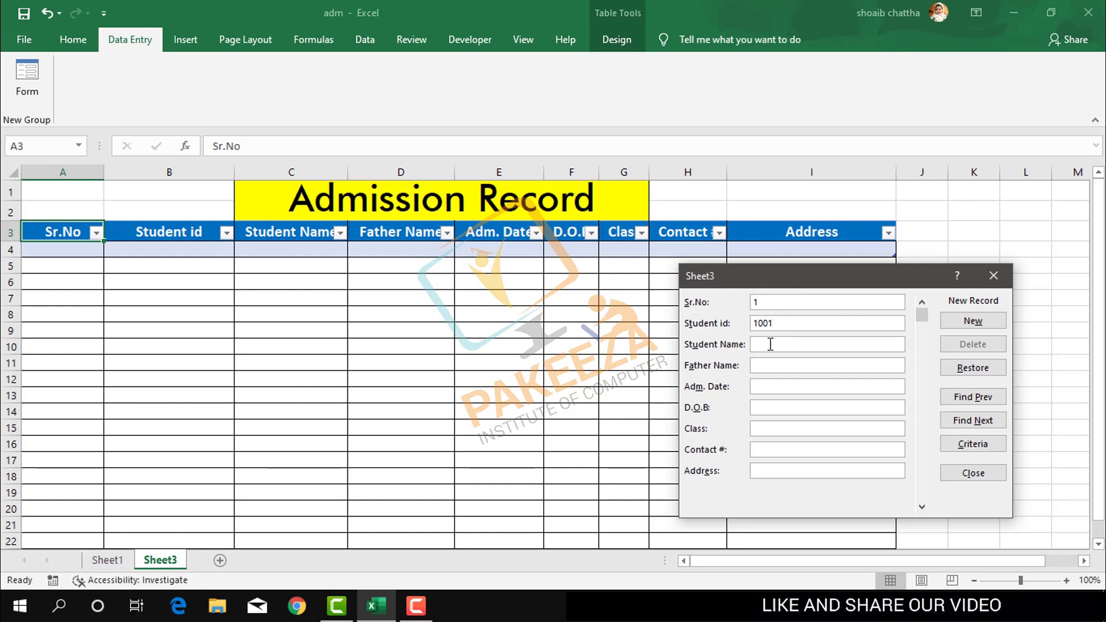
type("pa")
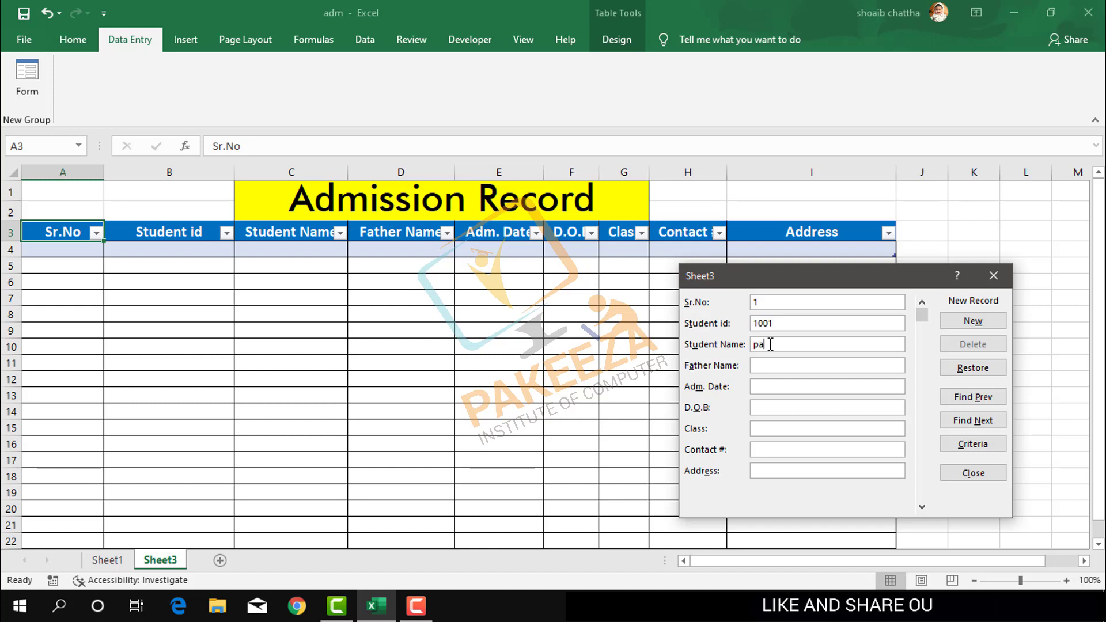
type("keeza")
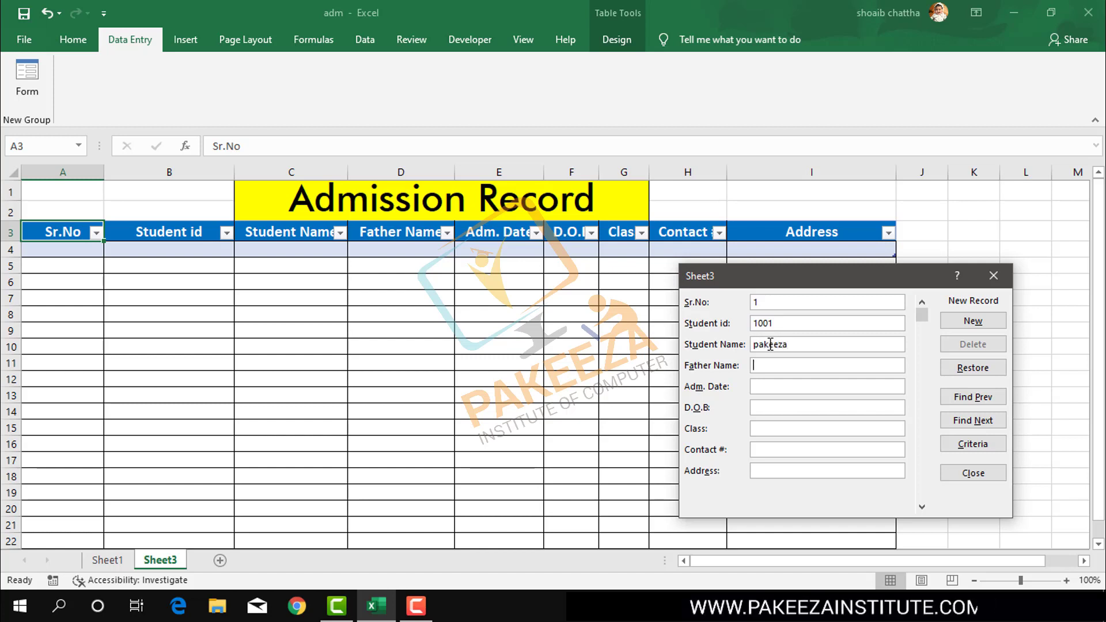
key("Tab")
type("insti")
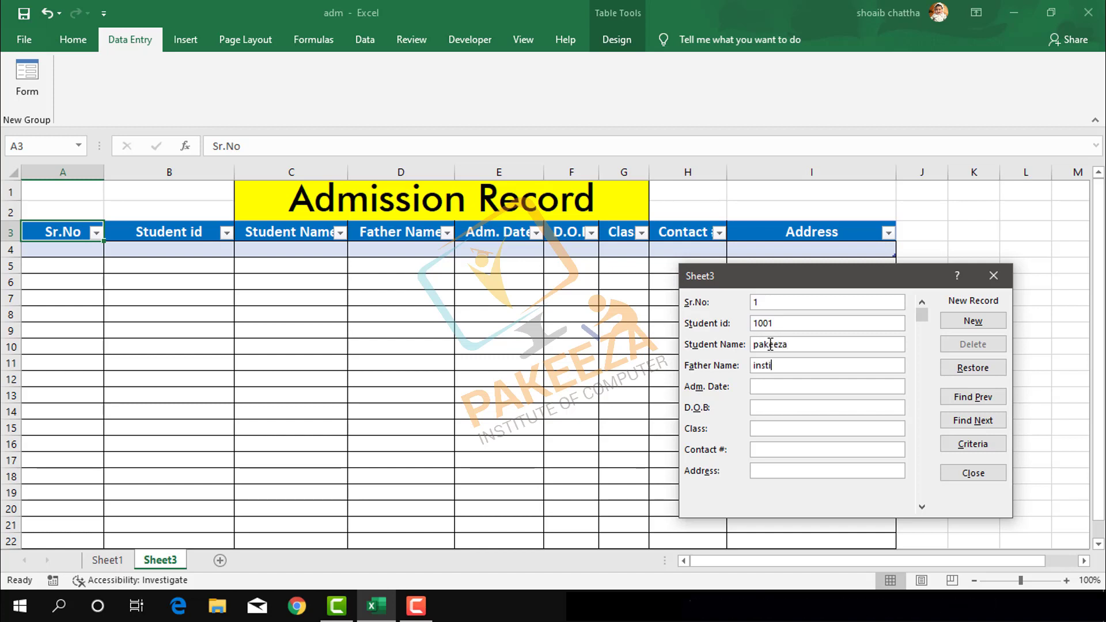
type("tutr")
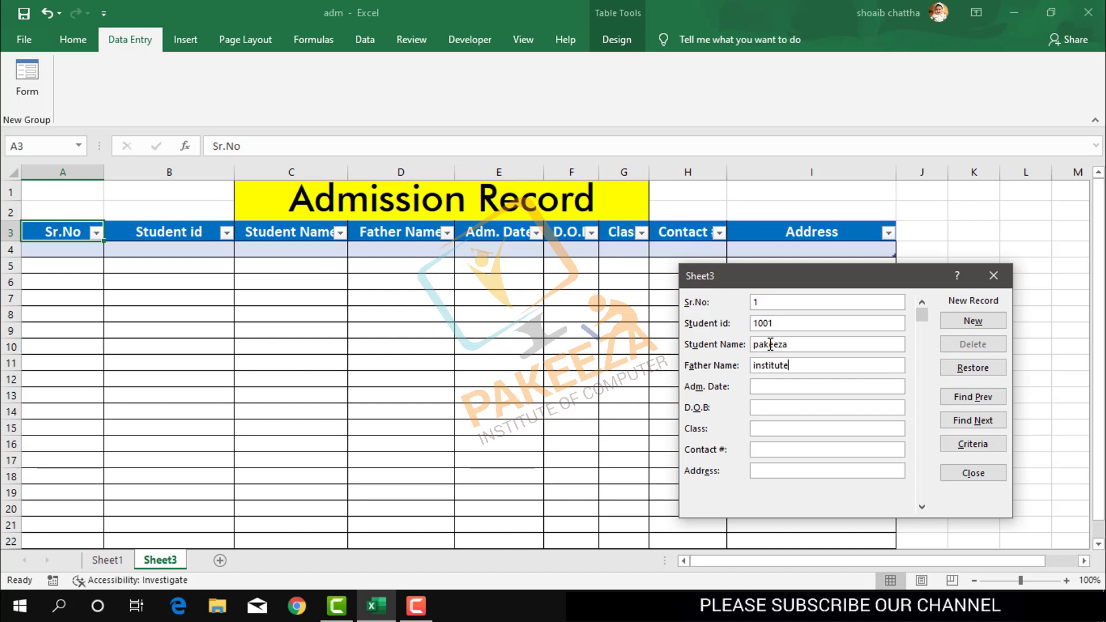
key("Tab")
type("1")
type("/1/")
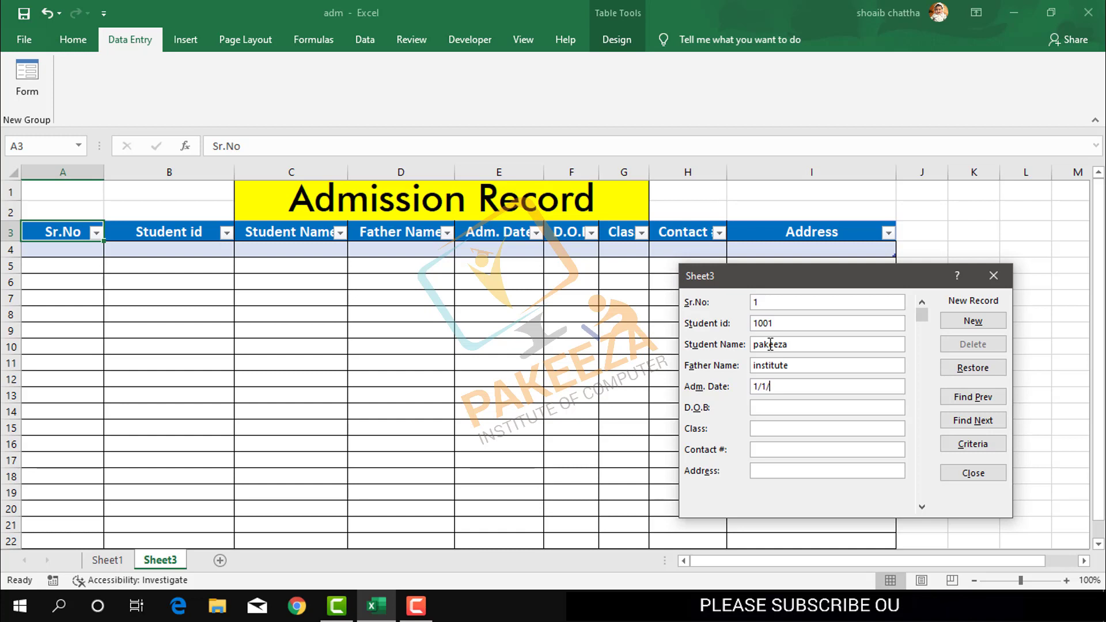
type("2020")
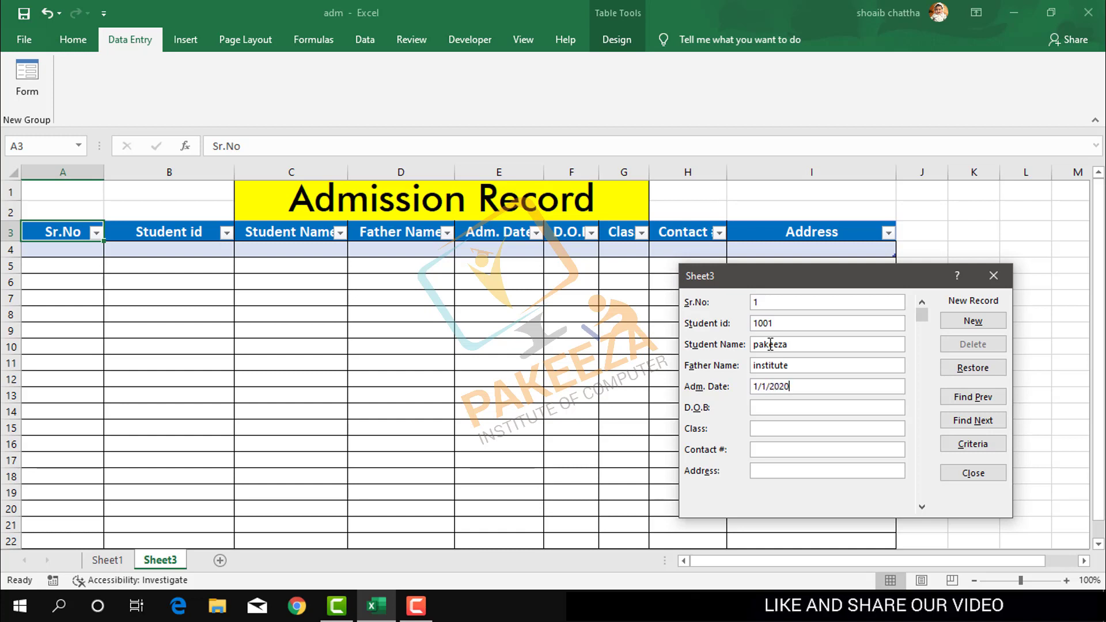
key("Tab")
type("1/1/2")
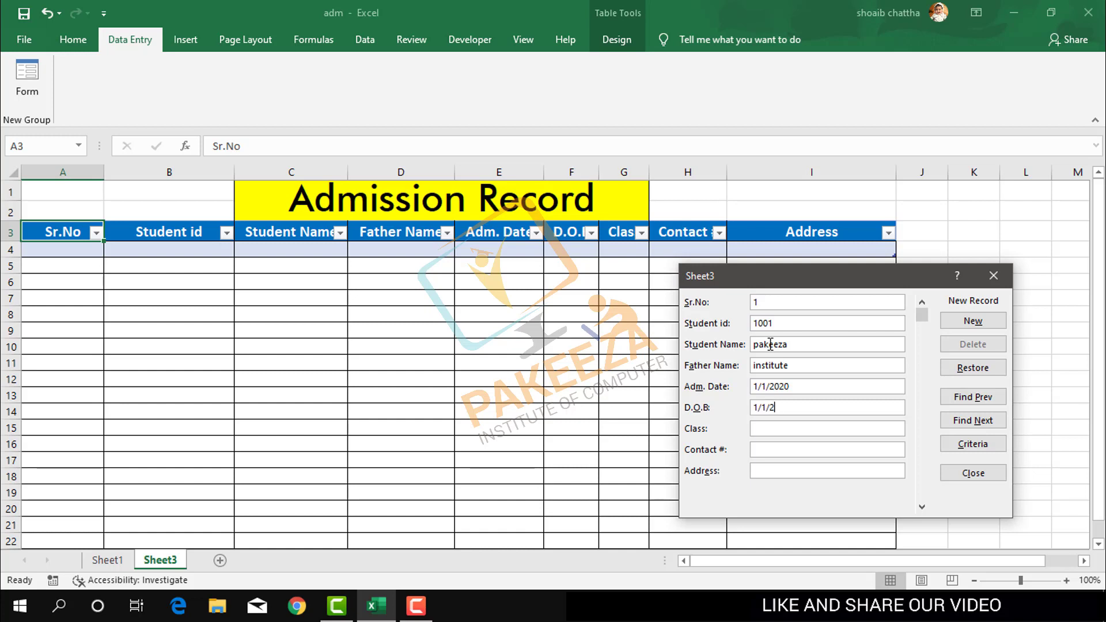
type("020")
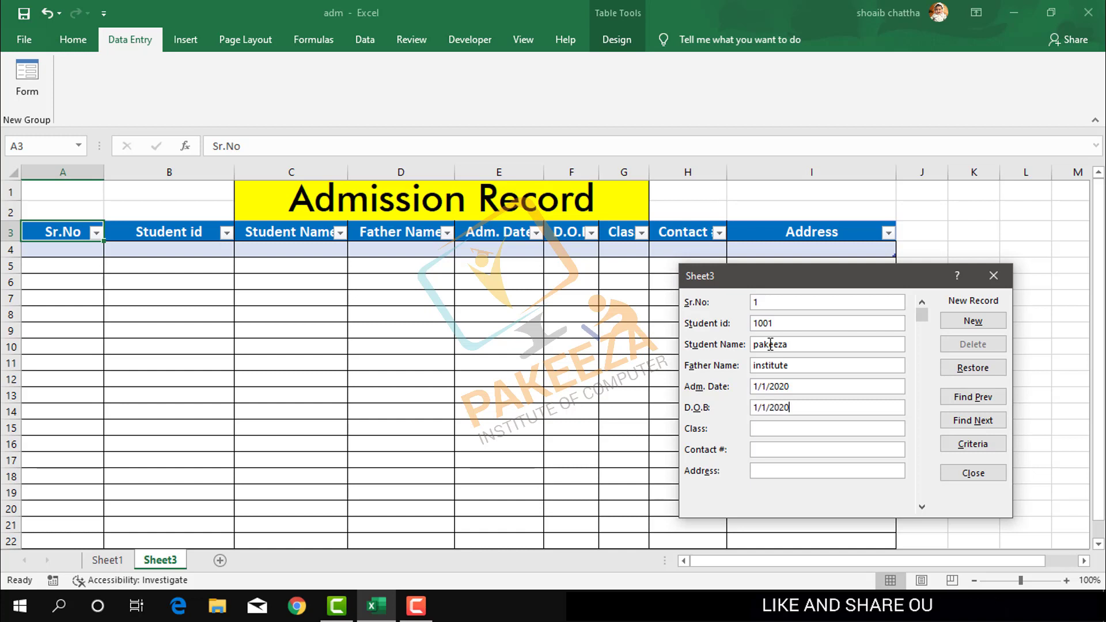
key("BackSpace")
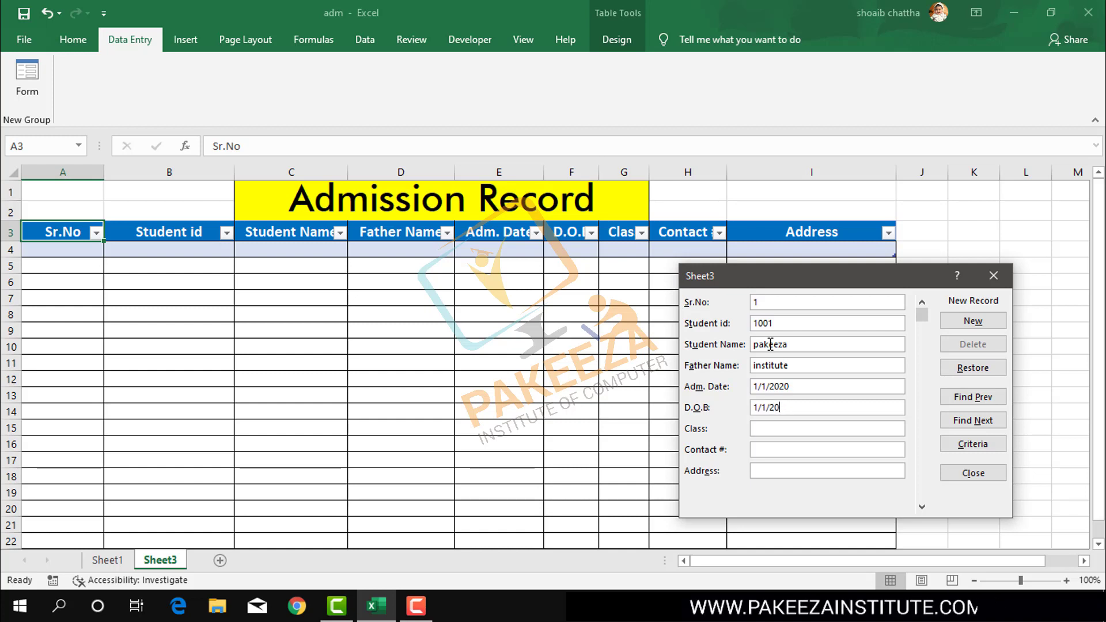
type("15")
key("Tab")
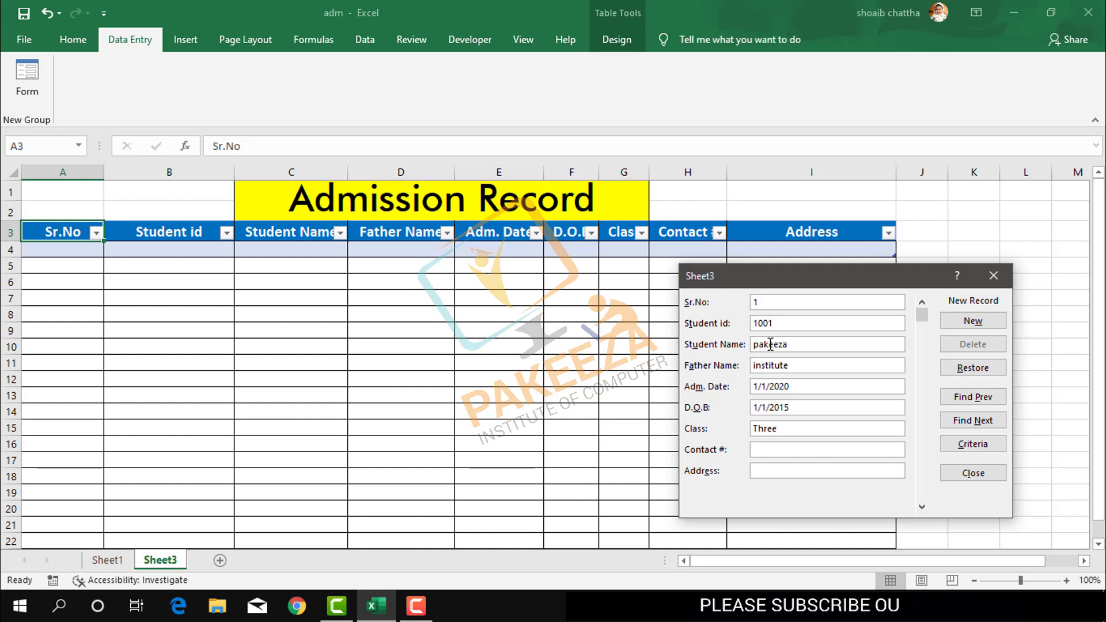
Enter the contact number and address 'gujeranwala', then add the record to row 4.
type("32145678")
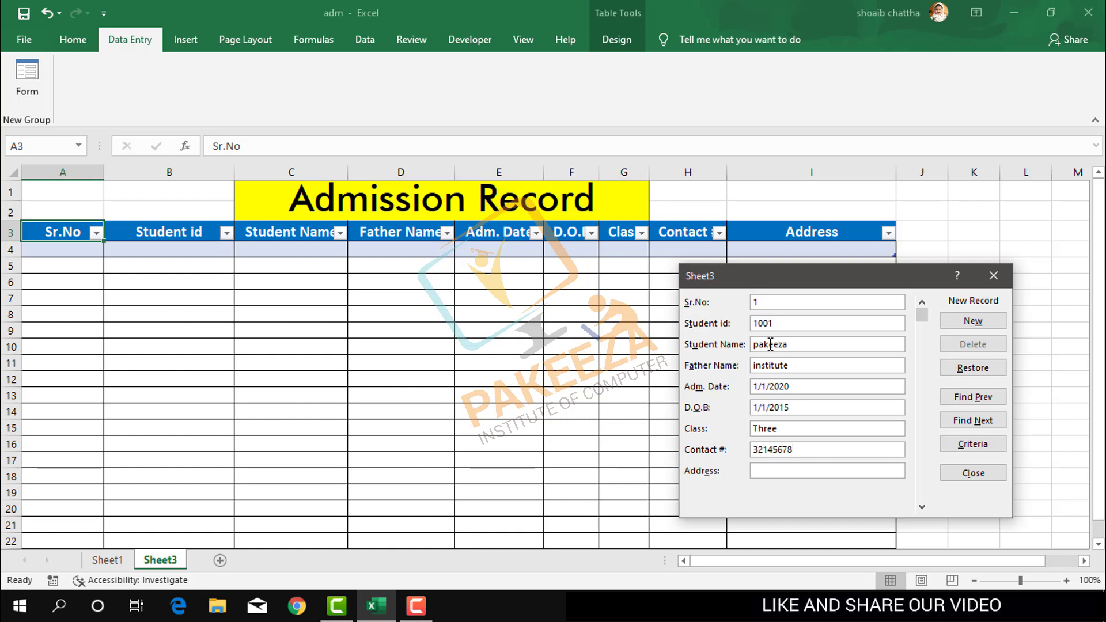
type("s")
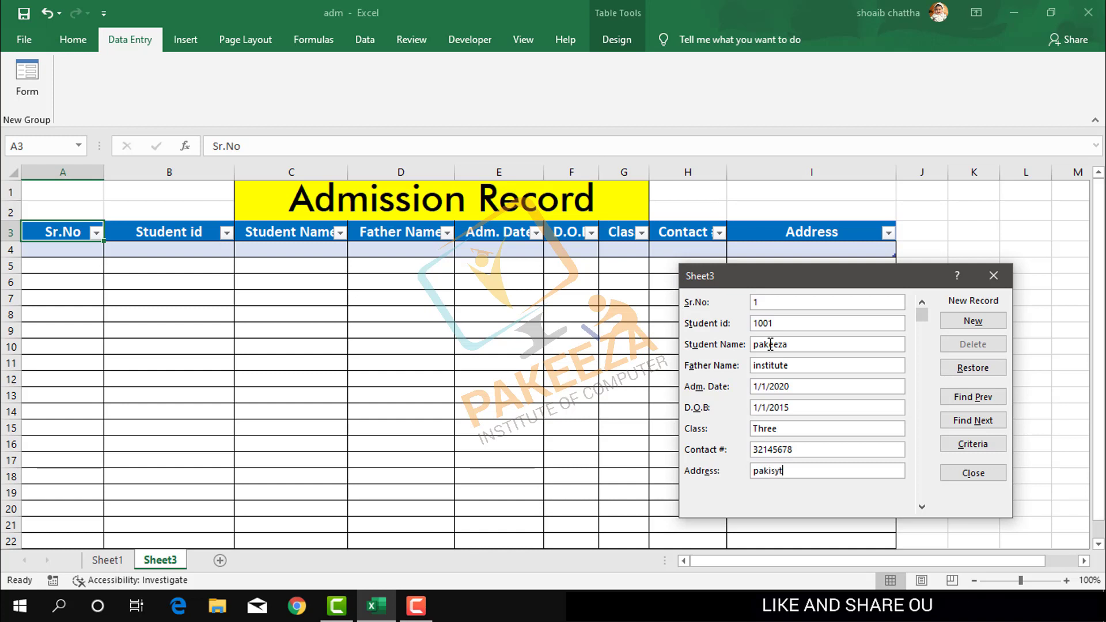
key("BackSpace")
key("BackSpace")
key("BackSpace")
key("BackSpace")
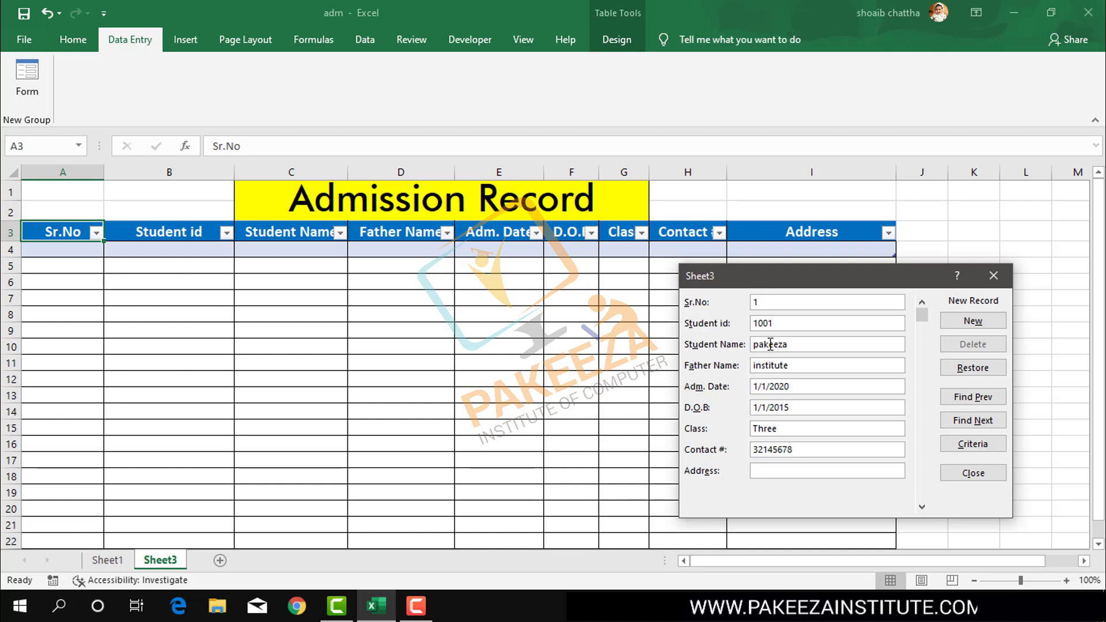
type("guje")
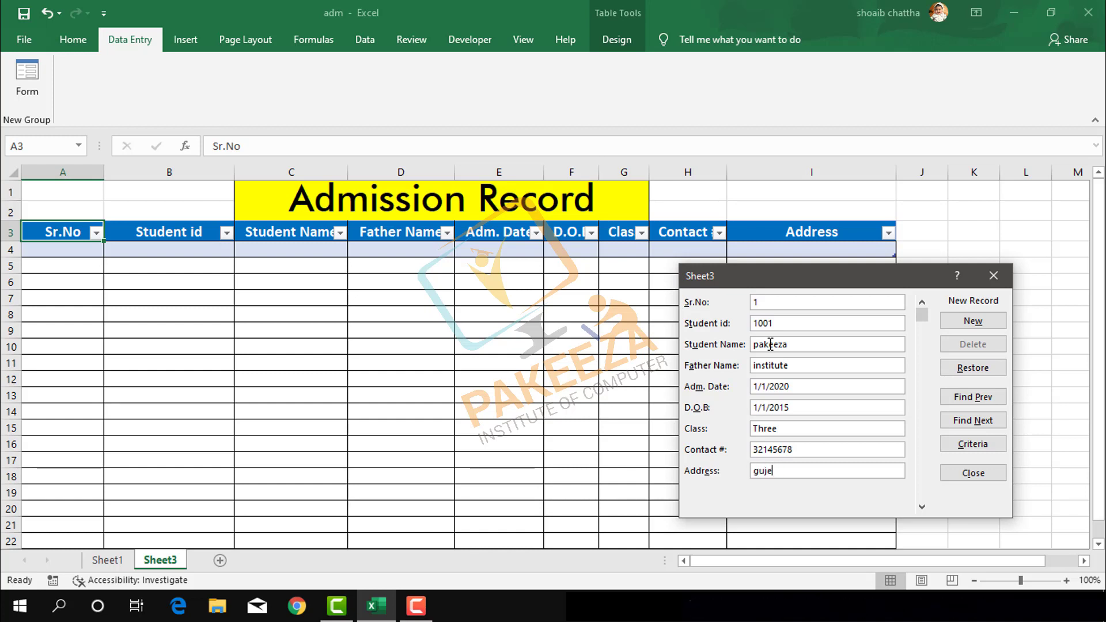
key("BackSpace")
type("ranwala pakistan")
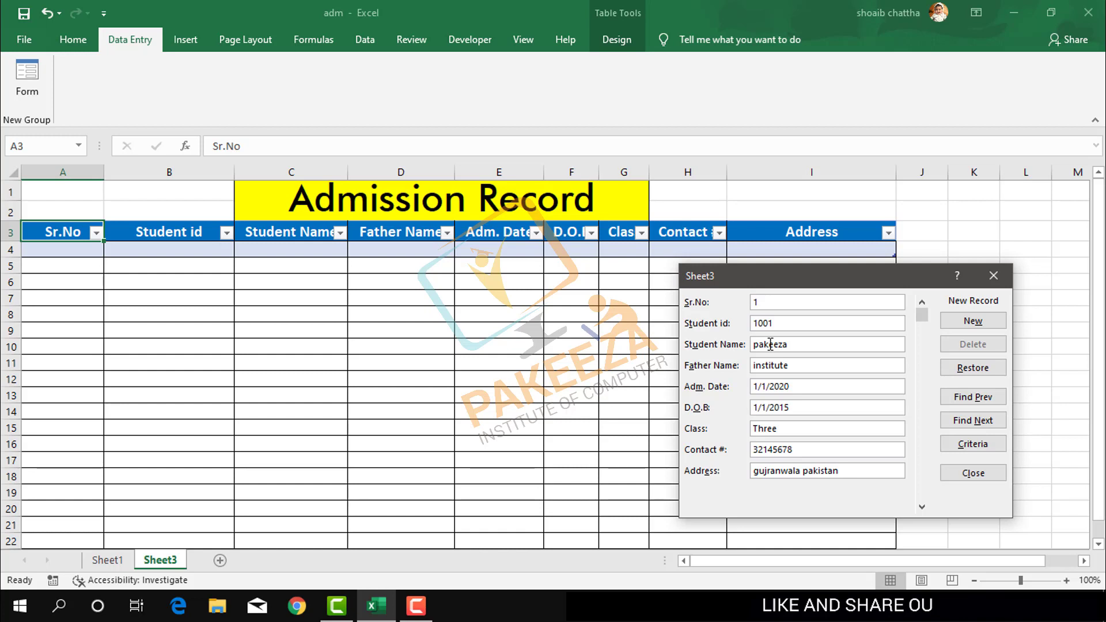
key("Return")
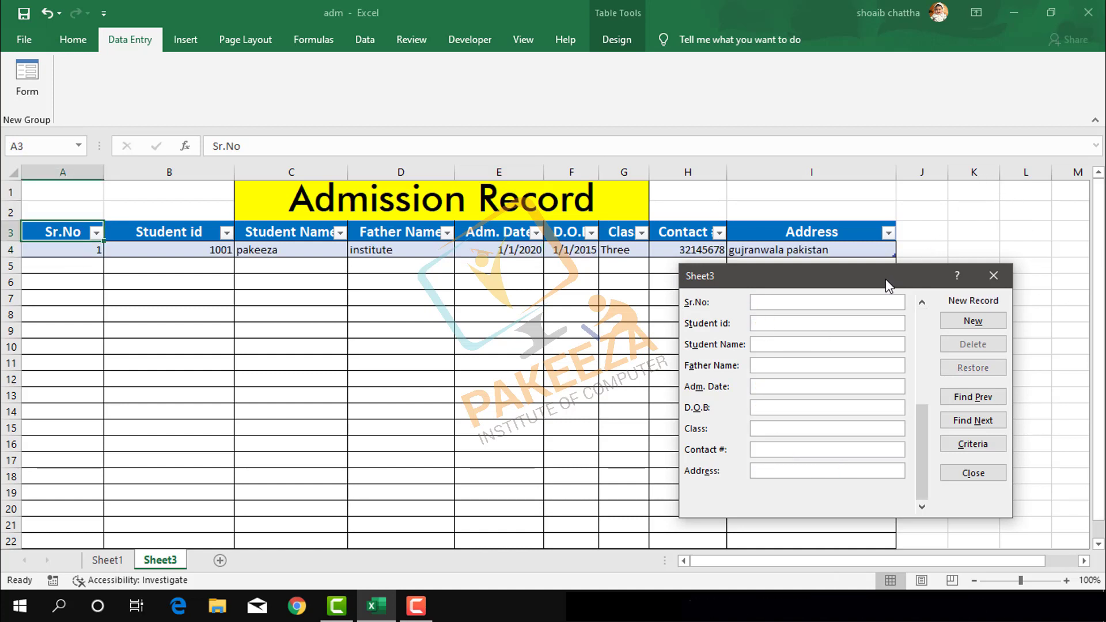
Reposition the data form, then close it, leaving student 1001 in row 4.
mouse_move(886, 279)
left_mouse_down()
mouse_move(900, 325)
mouse_move(831, 296)
left_mouse_up()
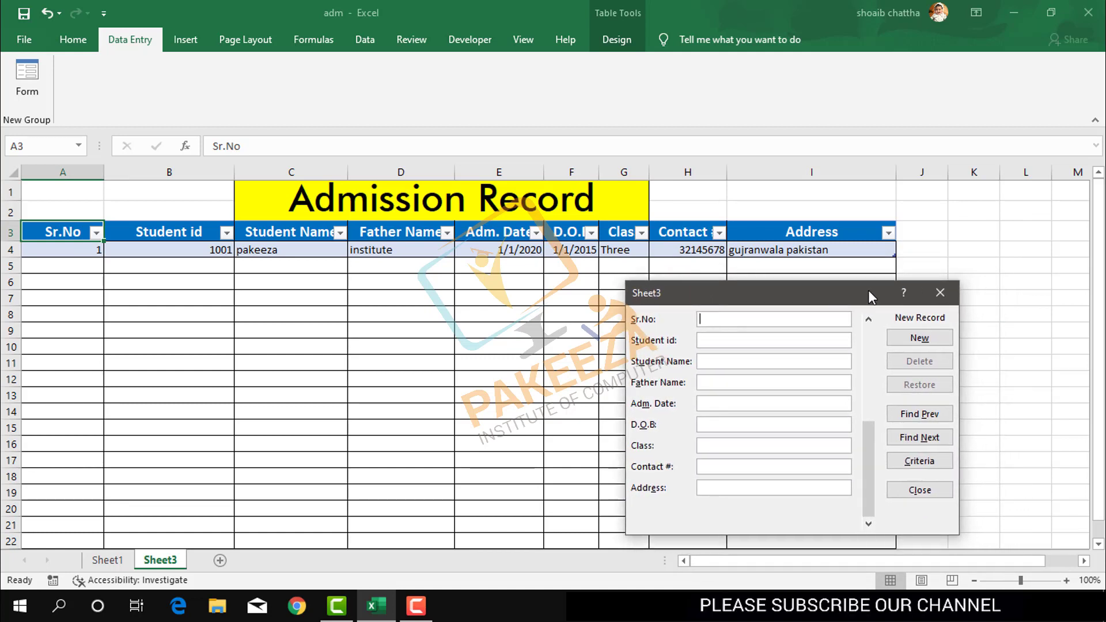
left_click_drag(831, 296, 910, 279)
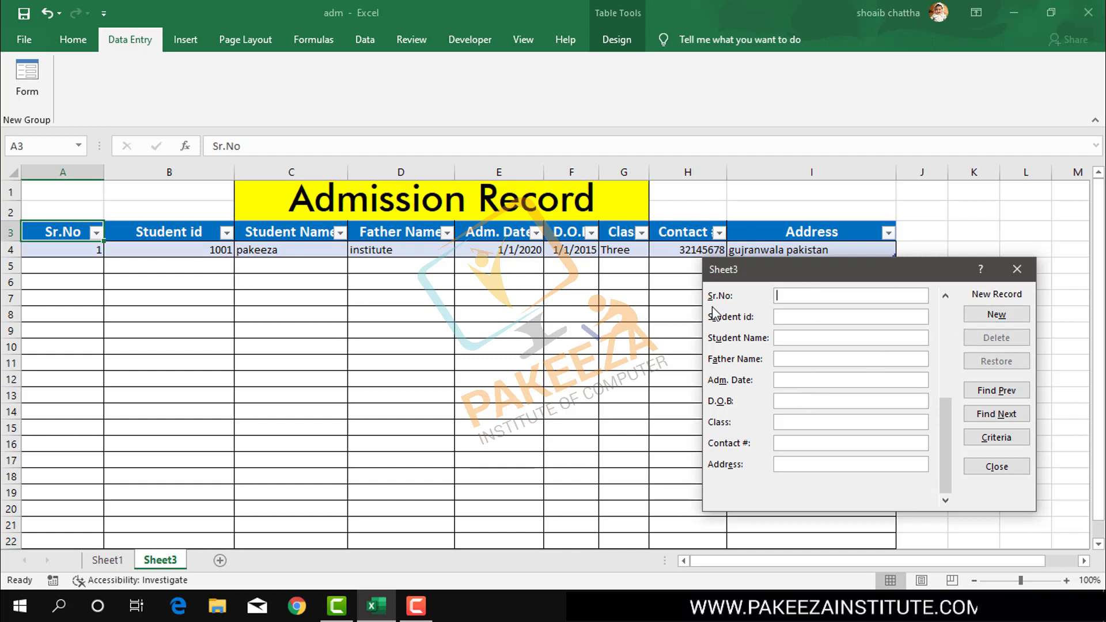
left_click(1017, 269)
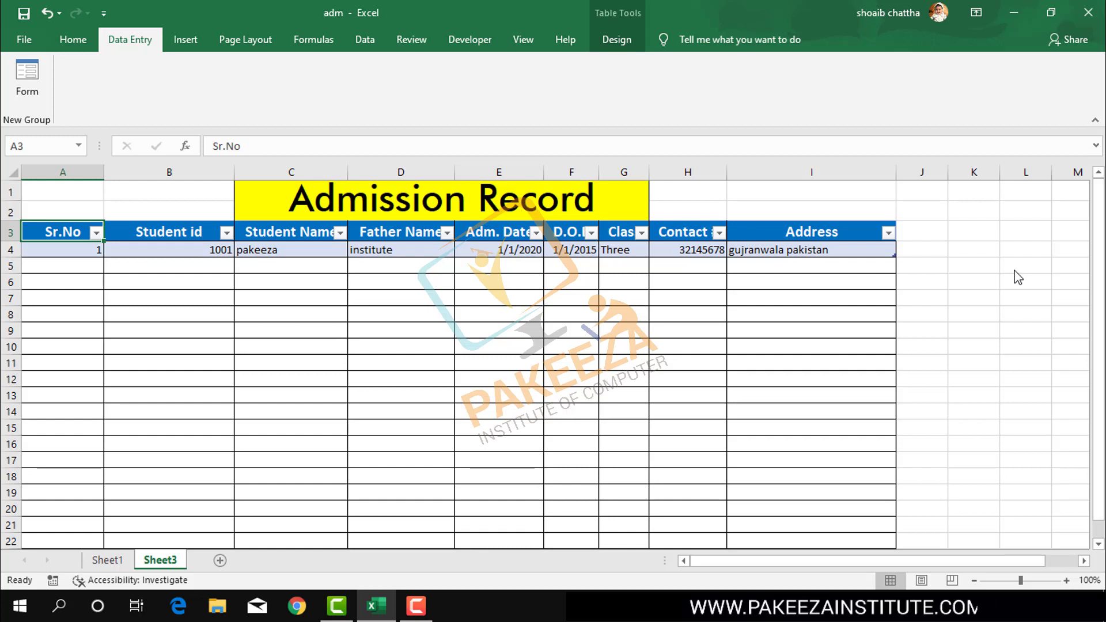
left_click(421, 616)
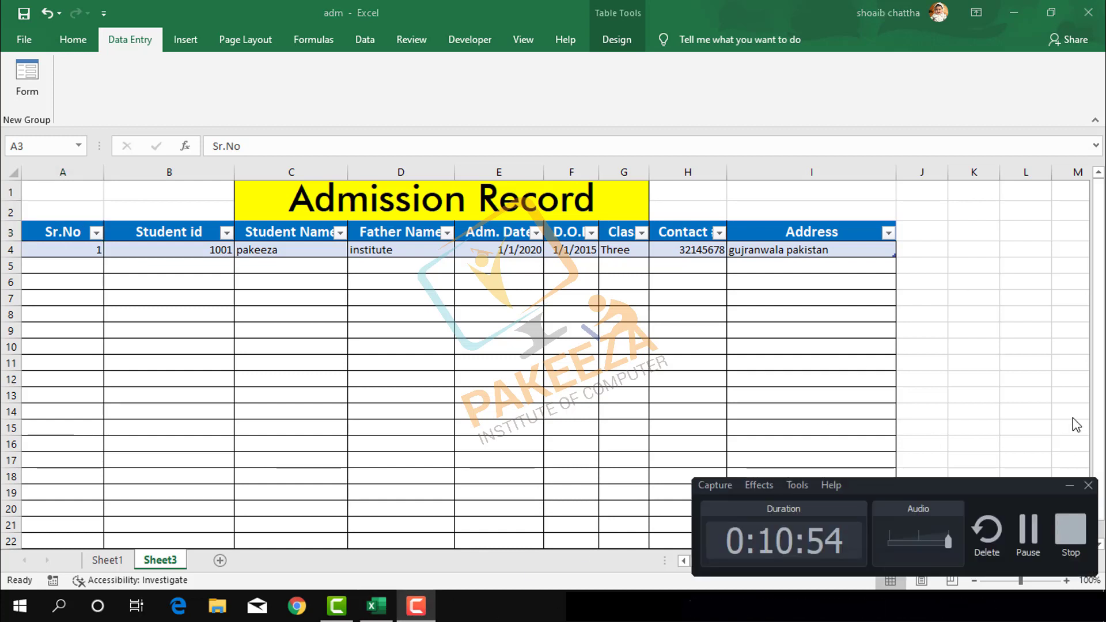